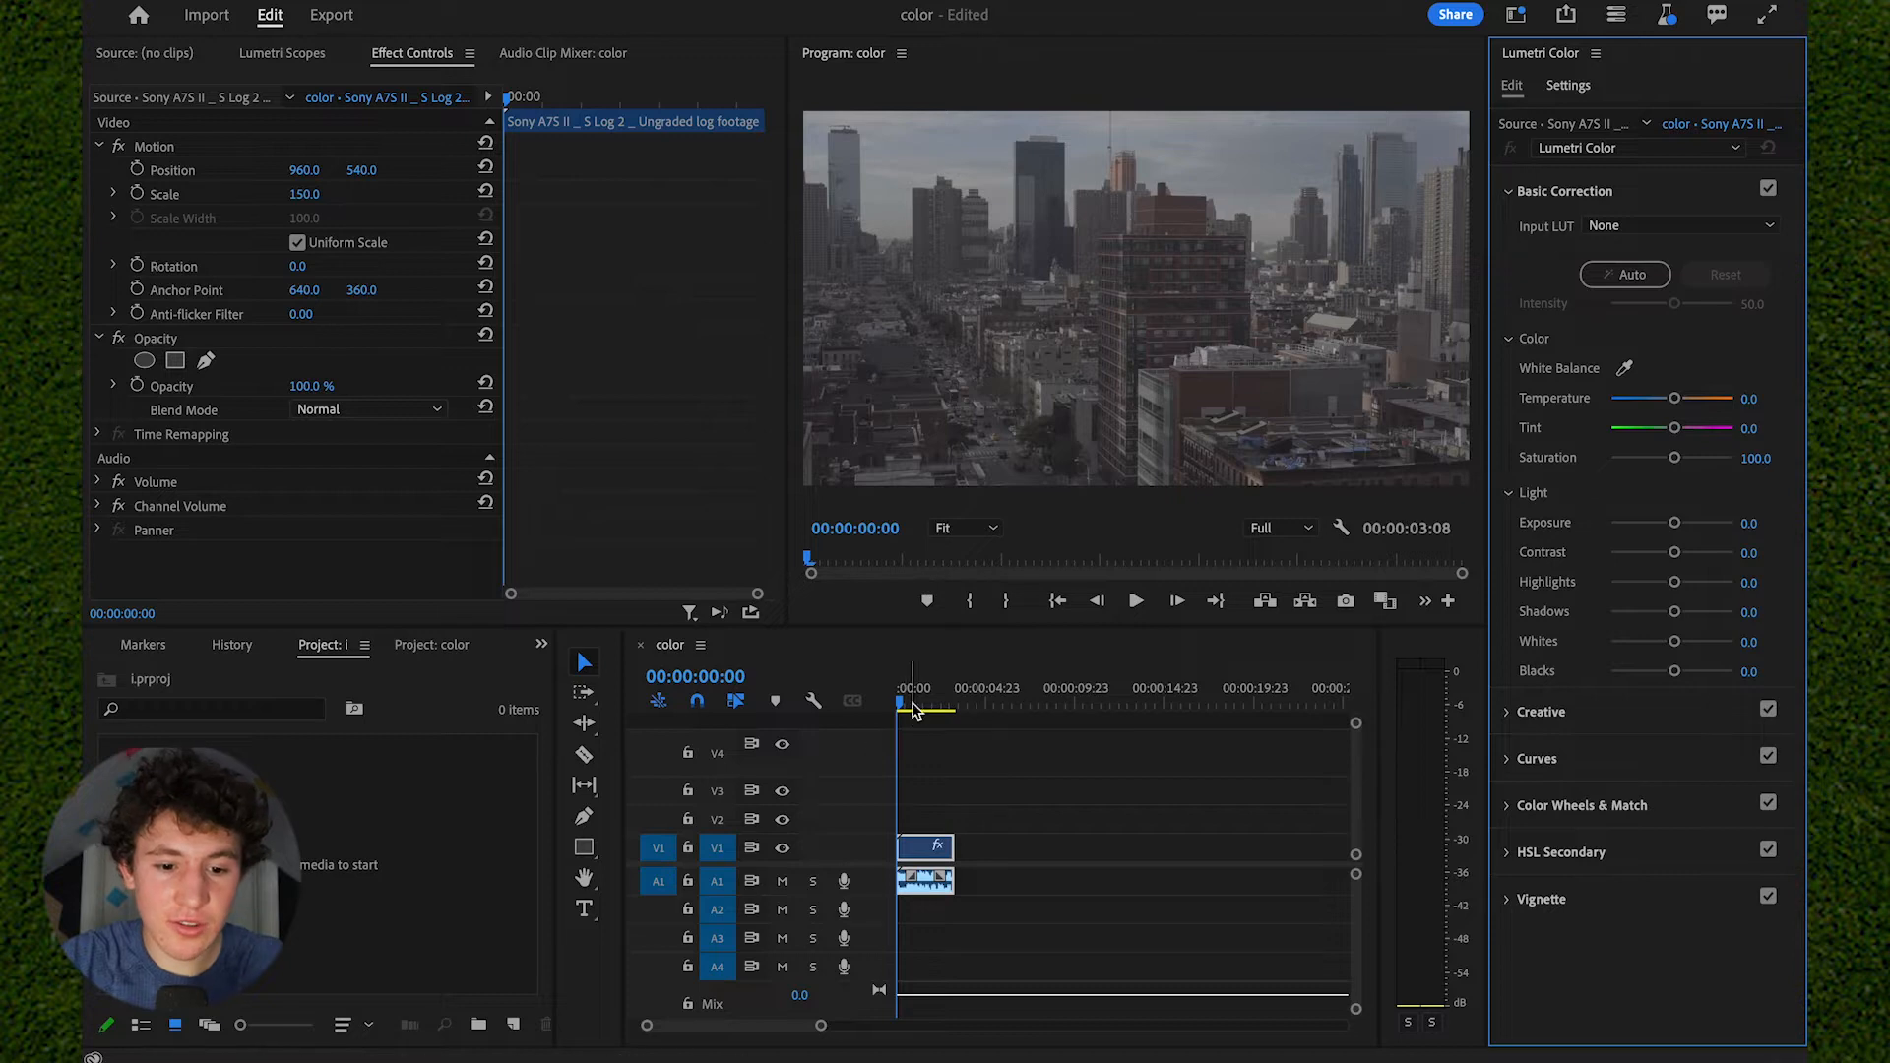
- Set the city clip's Lumetri Basic Correction exposure to 1.7 and shadows to -57.4
drag(927, 691, 804, 691)
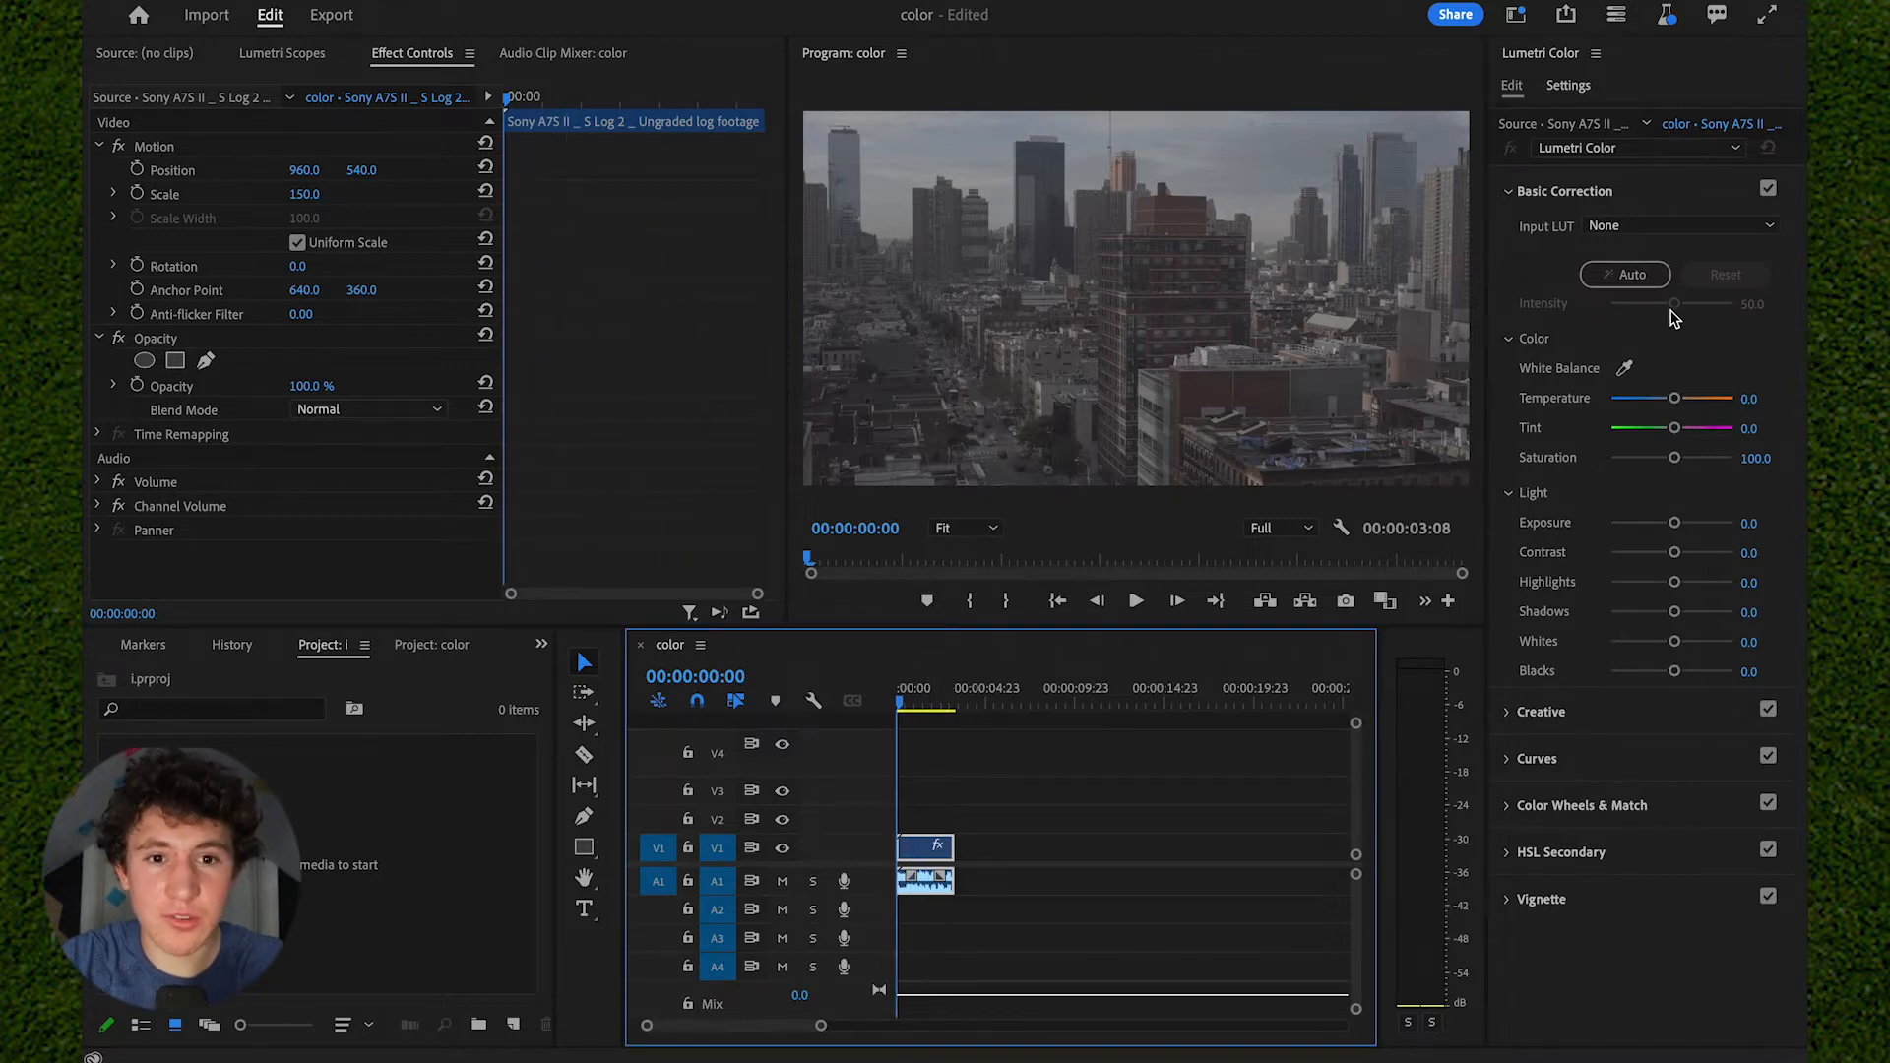
drag(1674, 522, 1689, 529)
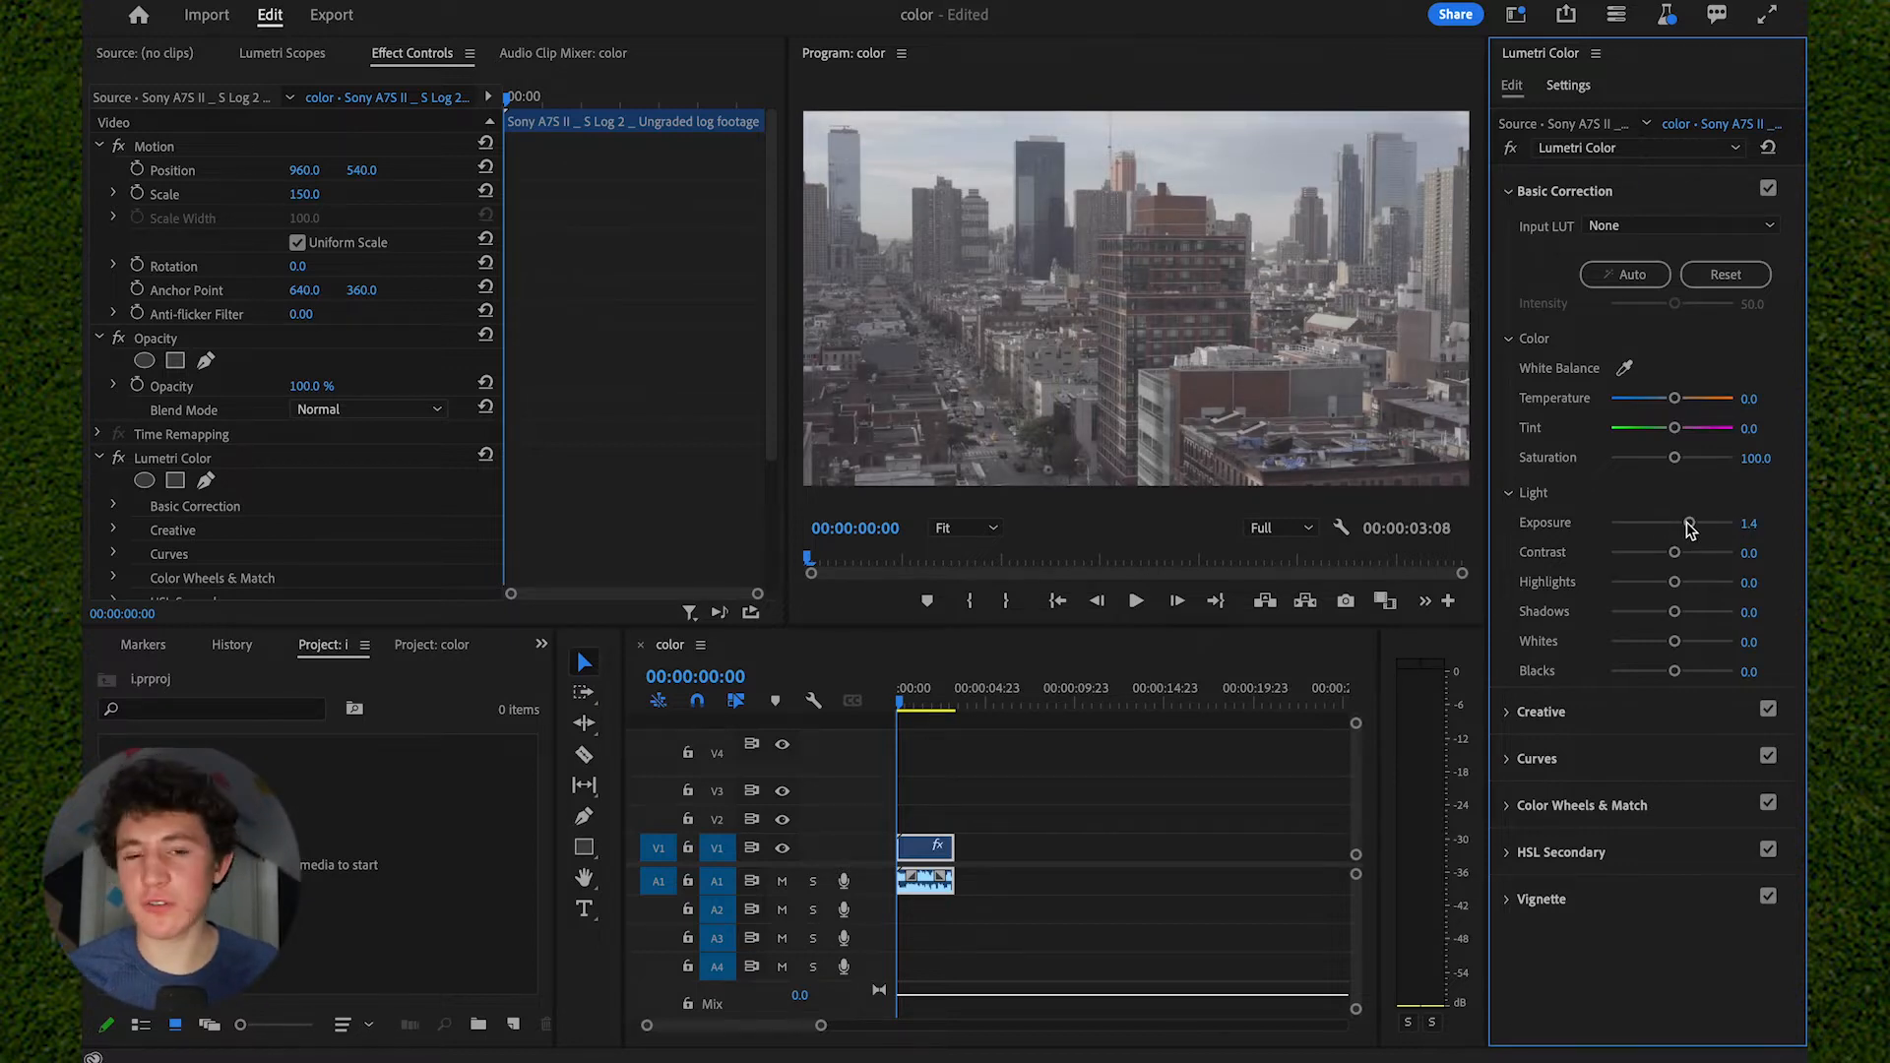
drag(1690, 529, 1694, 527)
drag(1673, 614, 1648, 616)
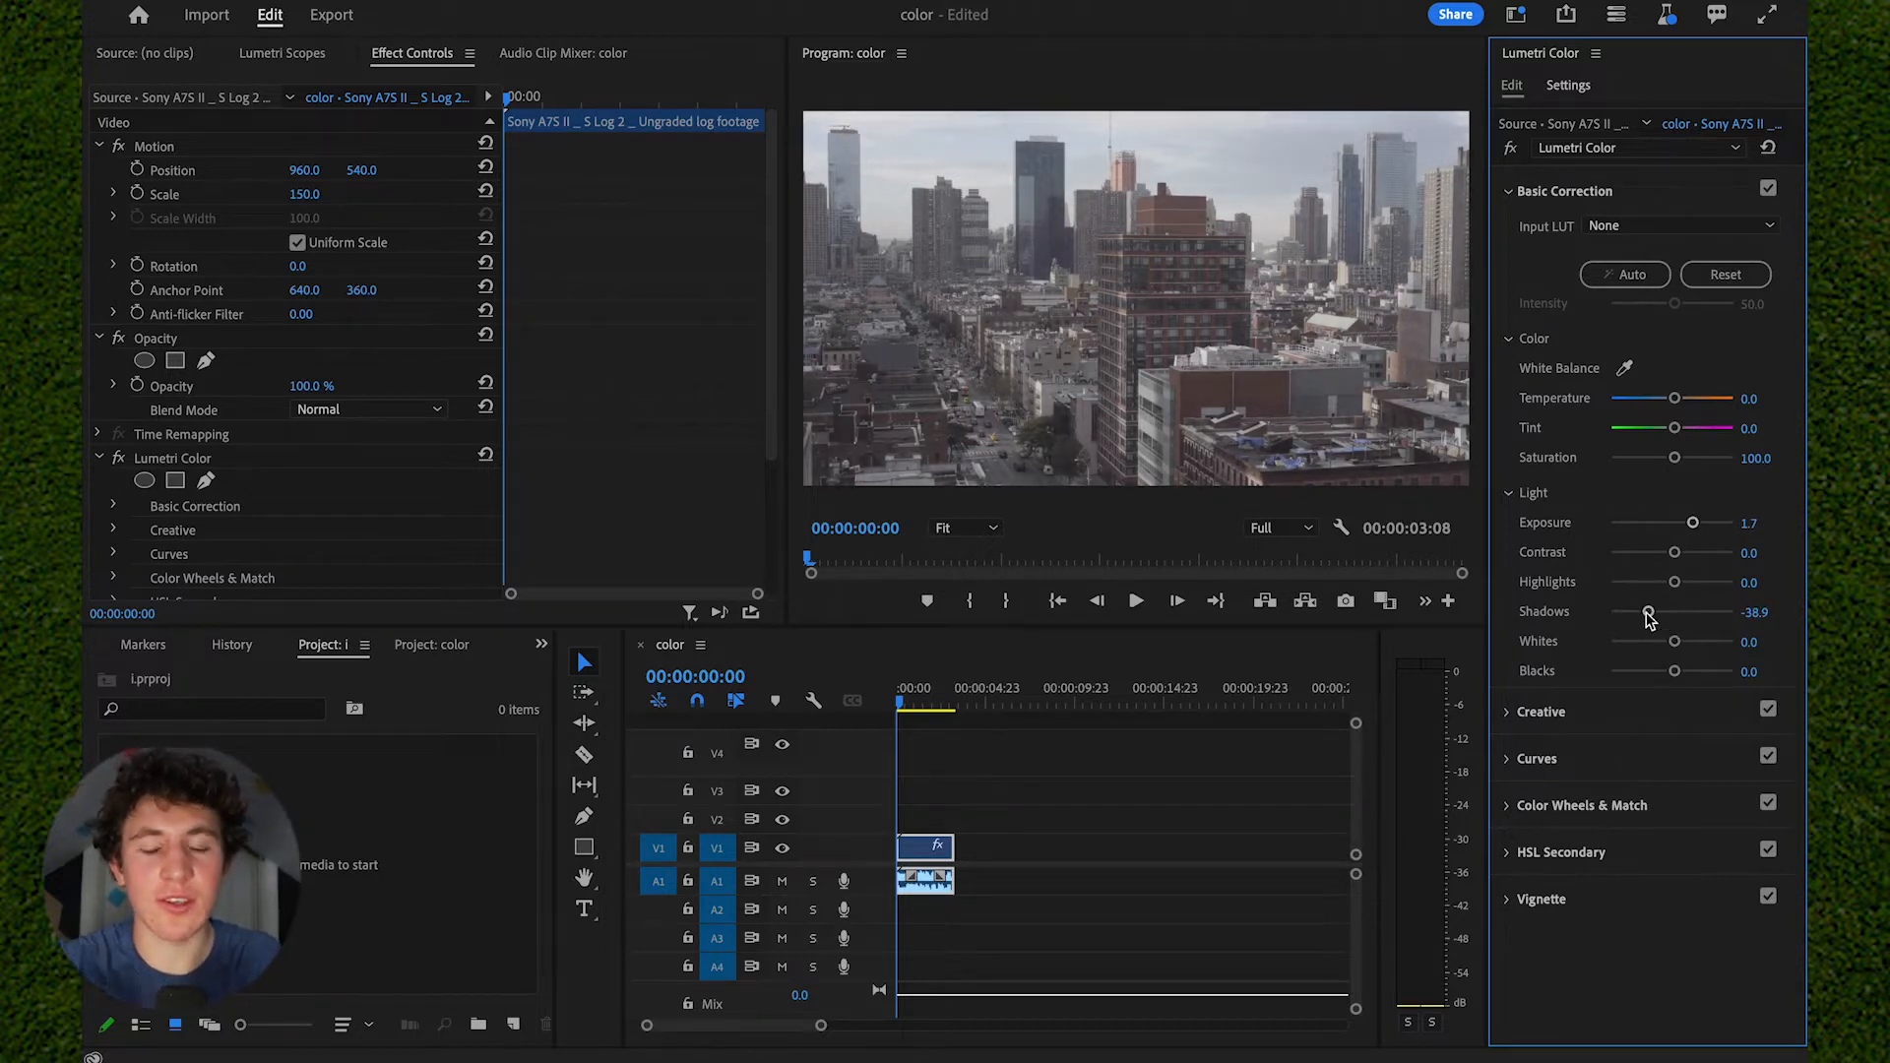
drag(1649, 615, 1637, 618)
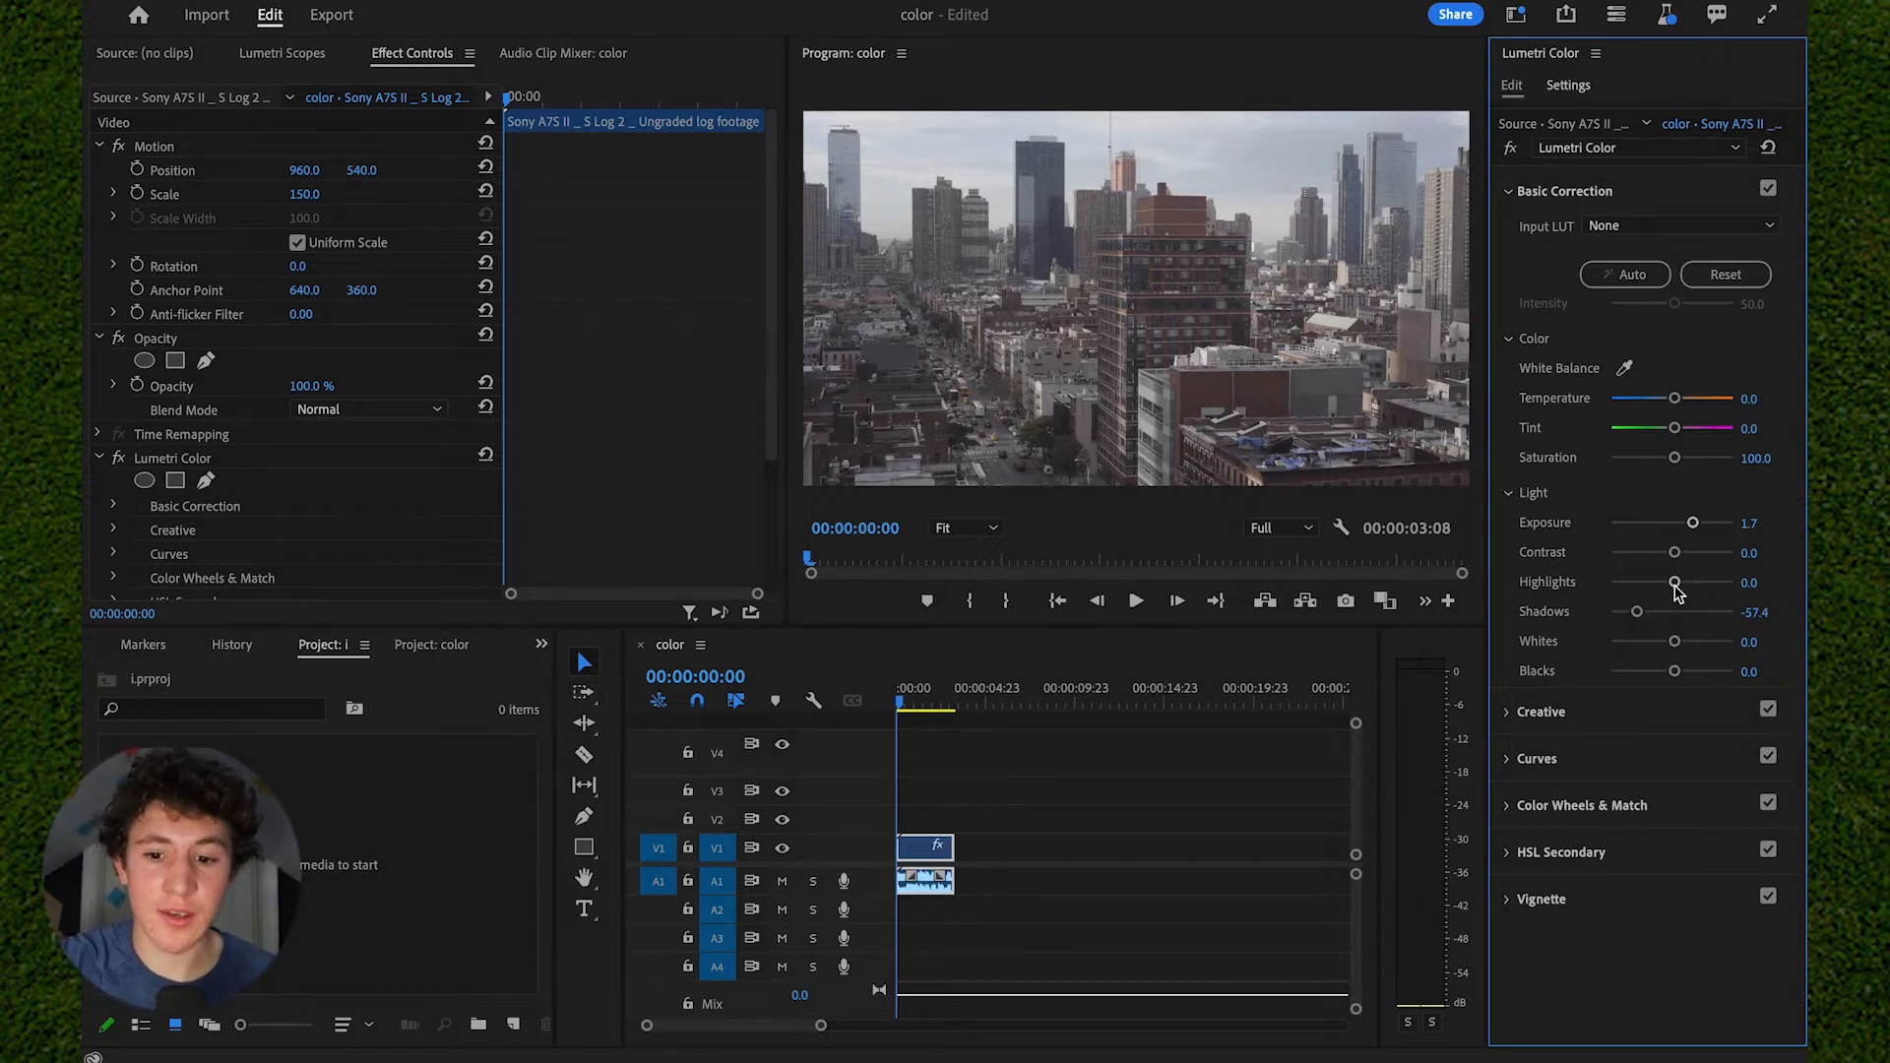
- Set the clip's highlights to 50.0, contrast to 42.6, whites to -16.7 and blacks to -27.8
drag(1674, 583, 1705, 589)
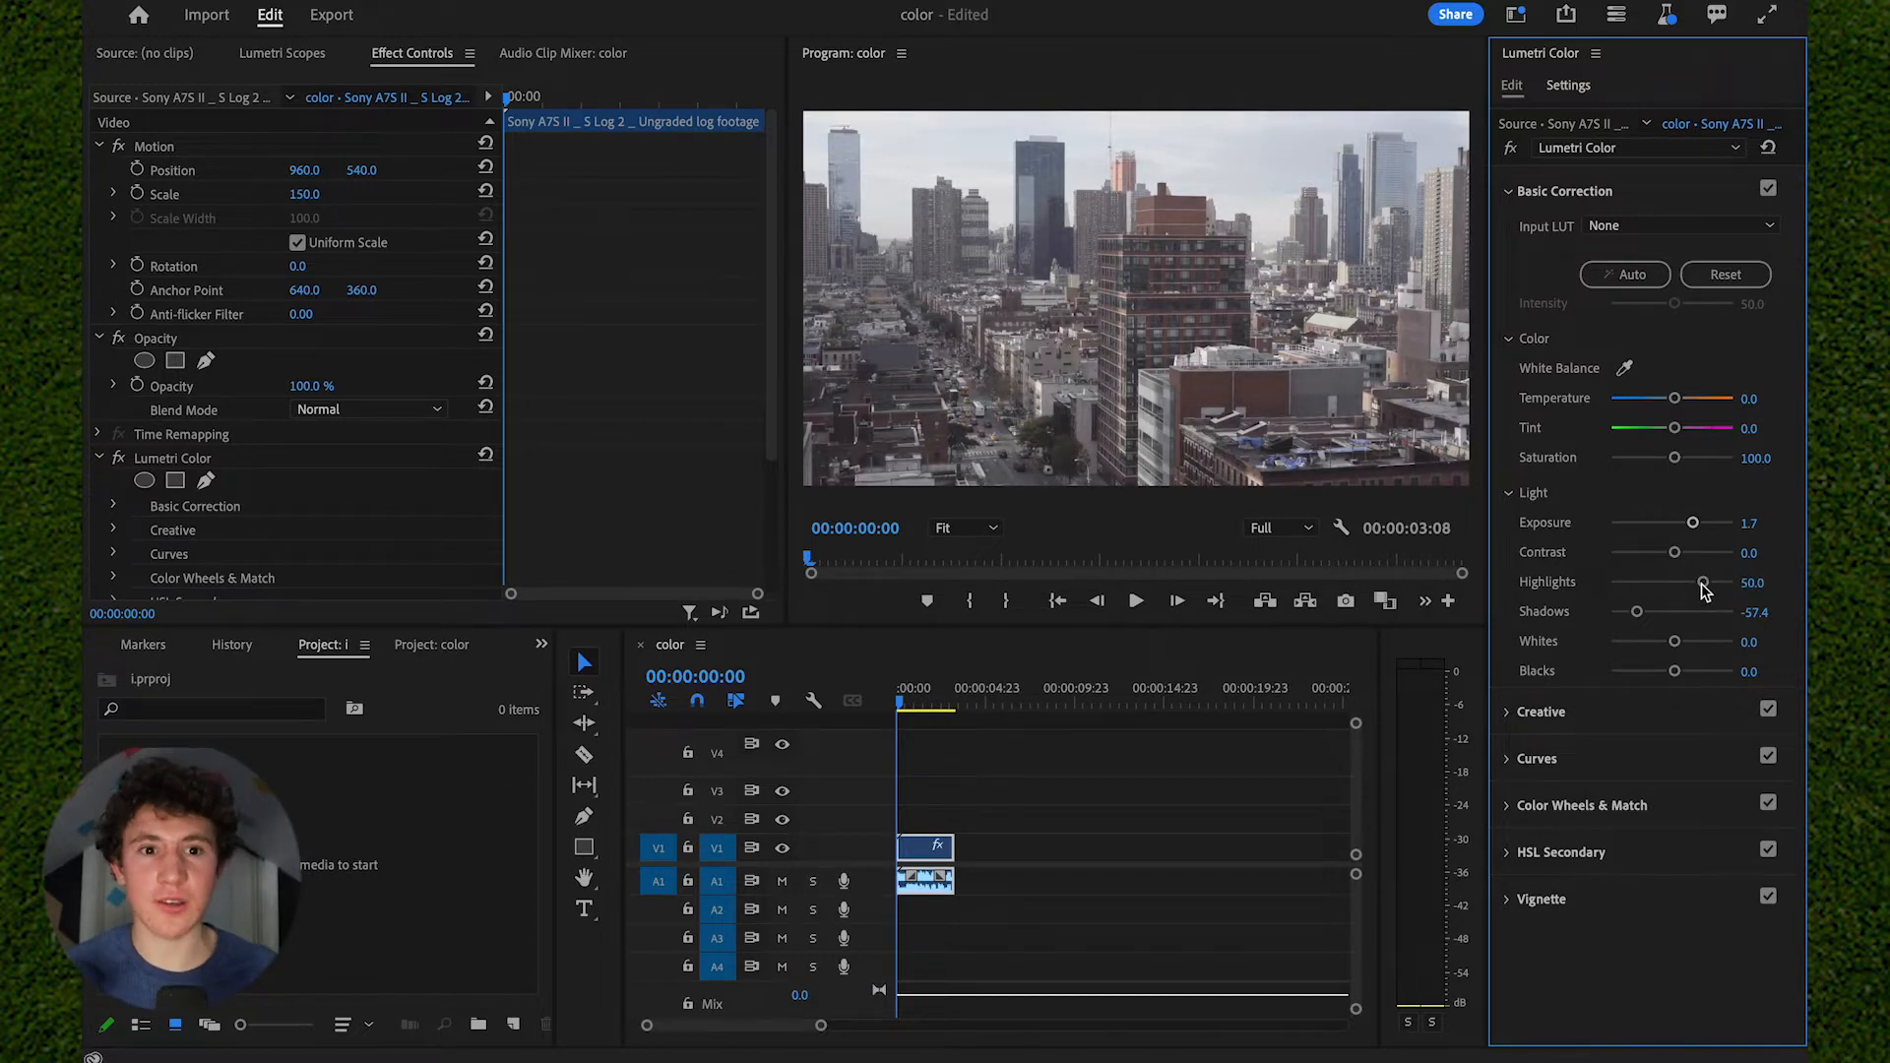
drag(1674, 552, 1698, 561)
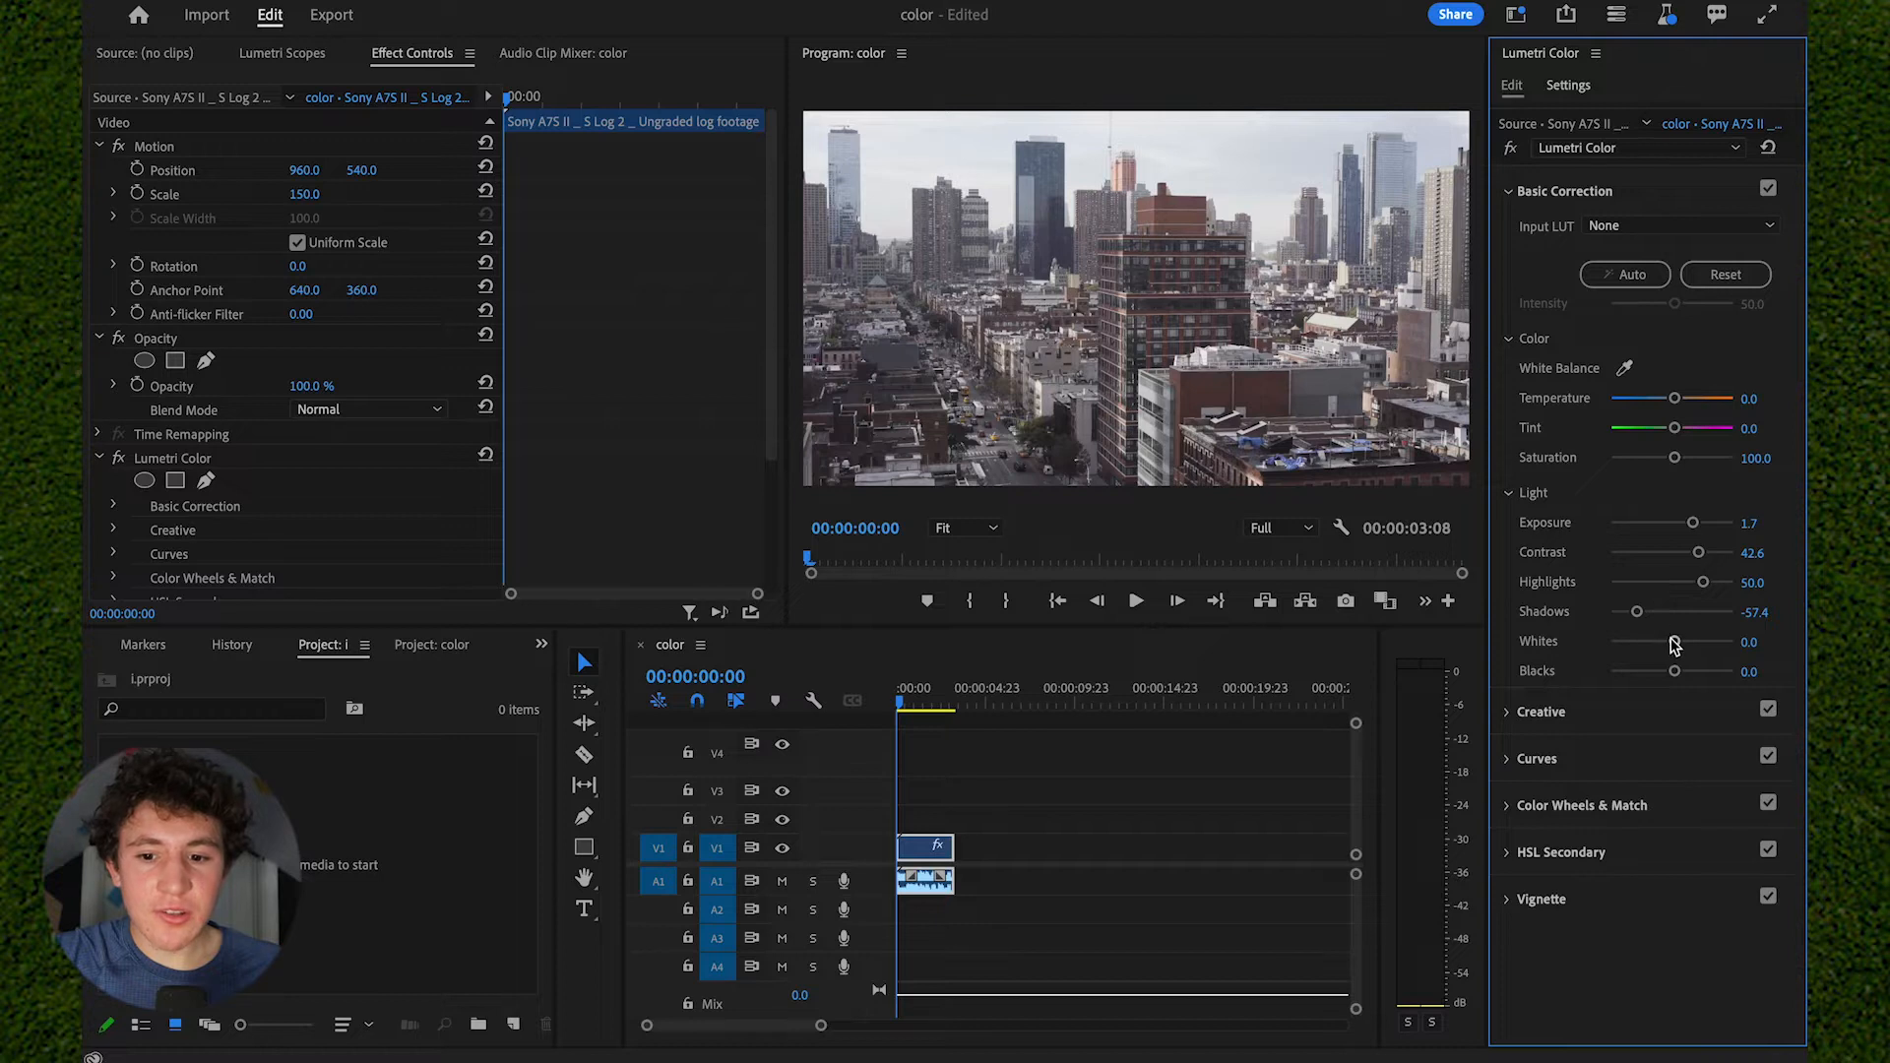
drag(1674, 644, 1645, 642)
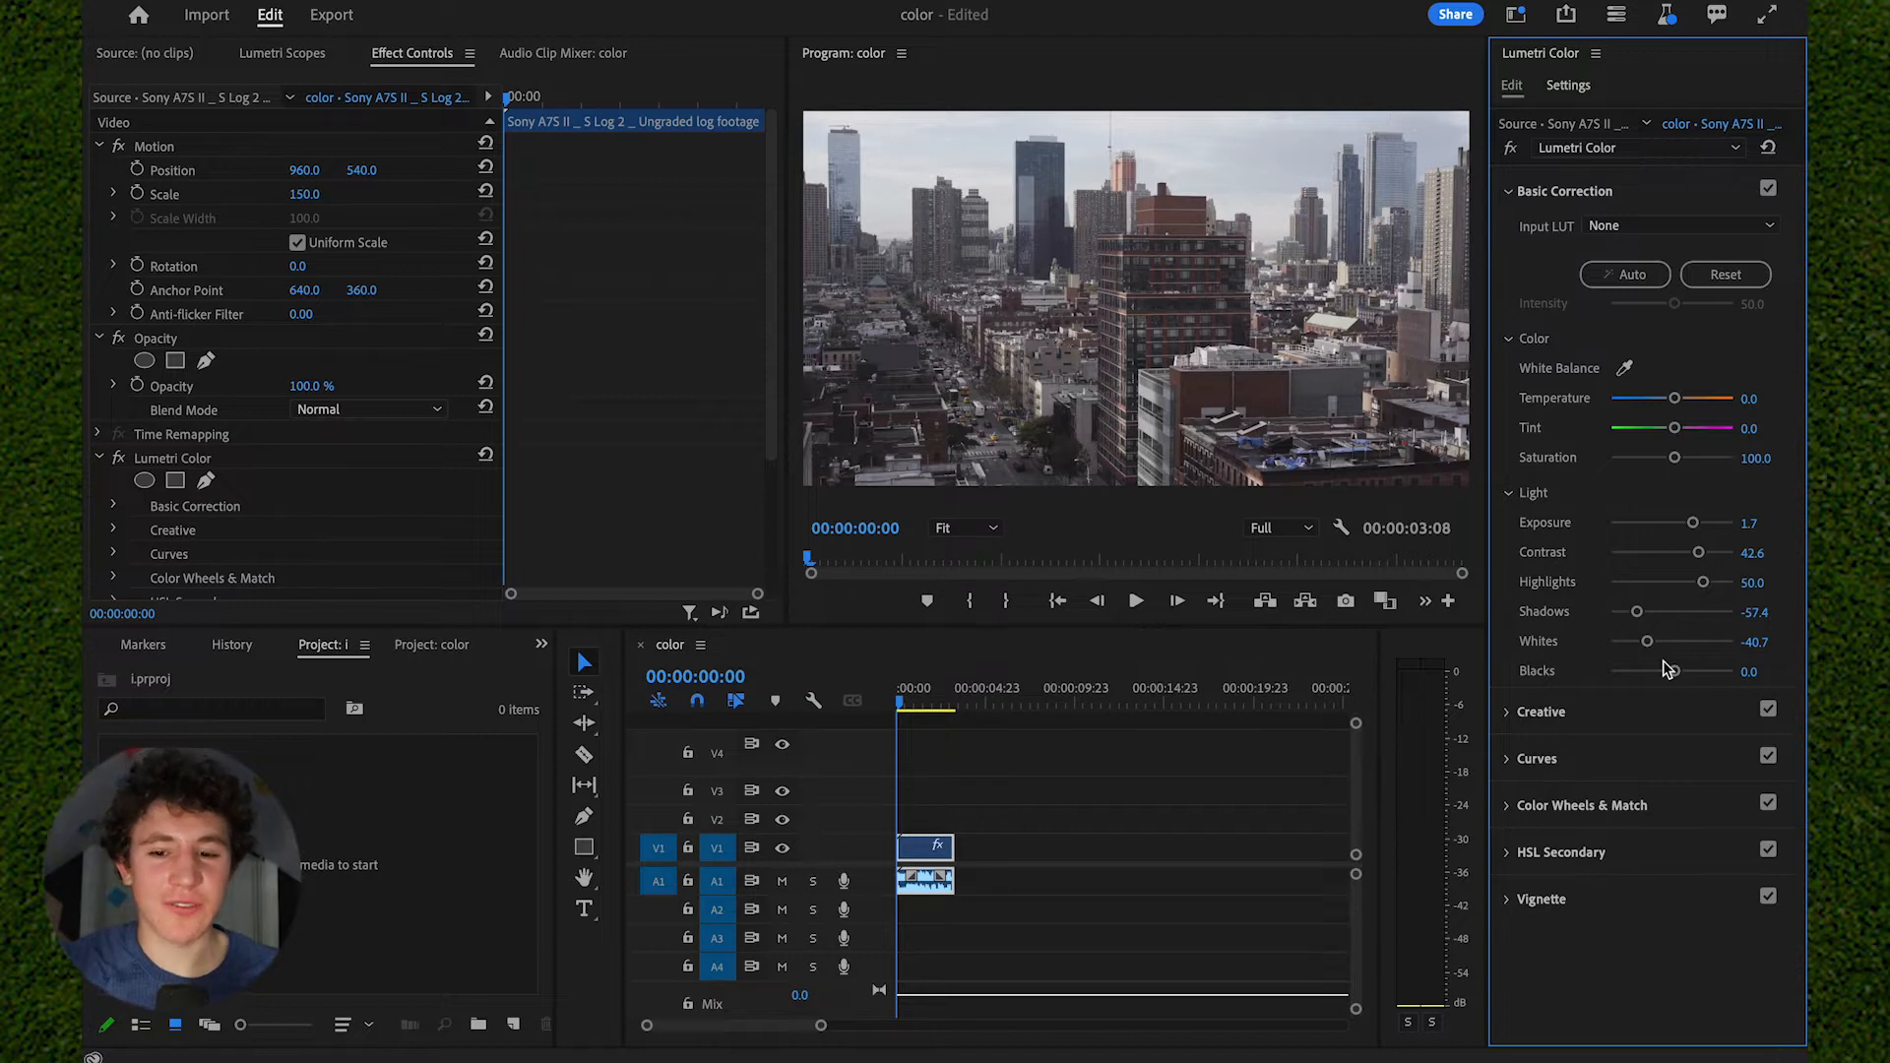
mouse_move(1669, 670)
mouse_down()
mouse_move(1645, 669)
mouse_move(1646, 640)
mouse_move(1661, 650)
mouse_up()
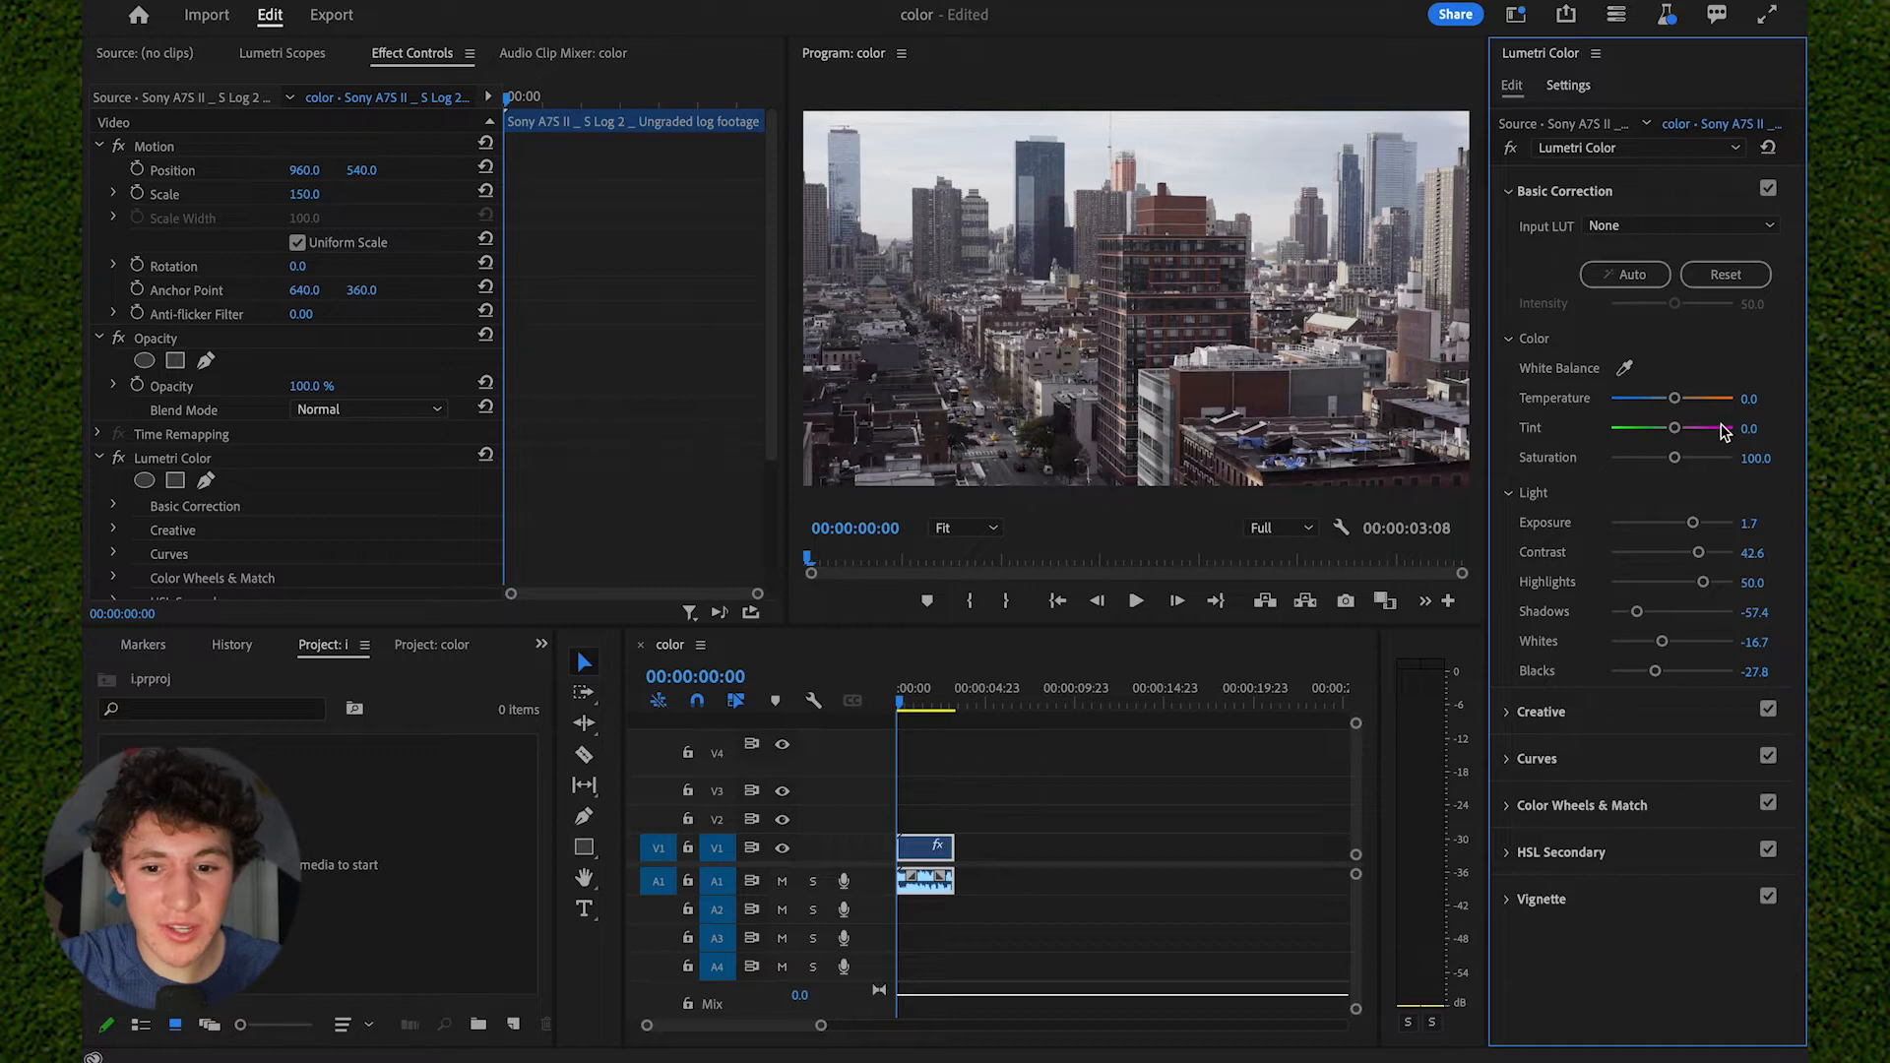
- Cool the clip's color temperature to -11.1 and set its Basic Correction saturation to 120.4
drag(1673, 399, 1671, 403)
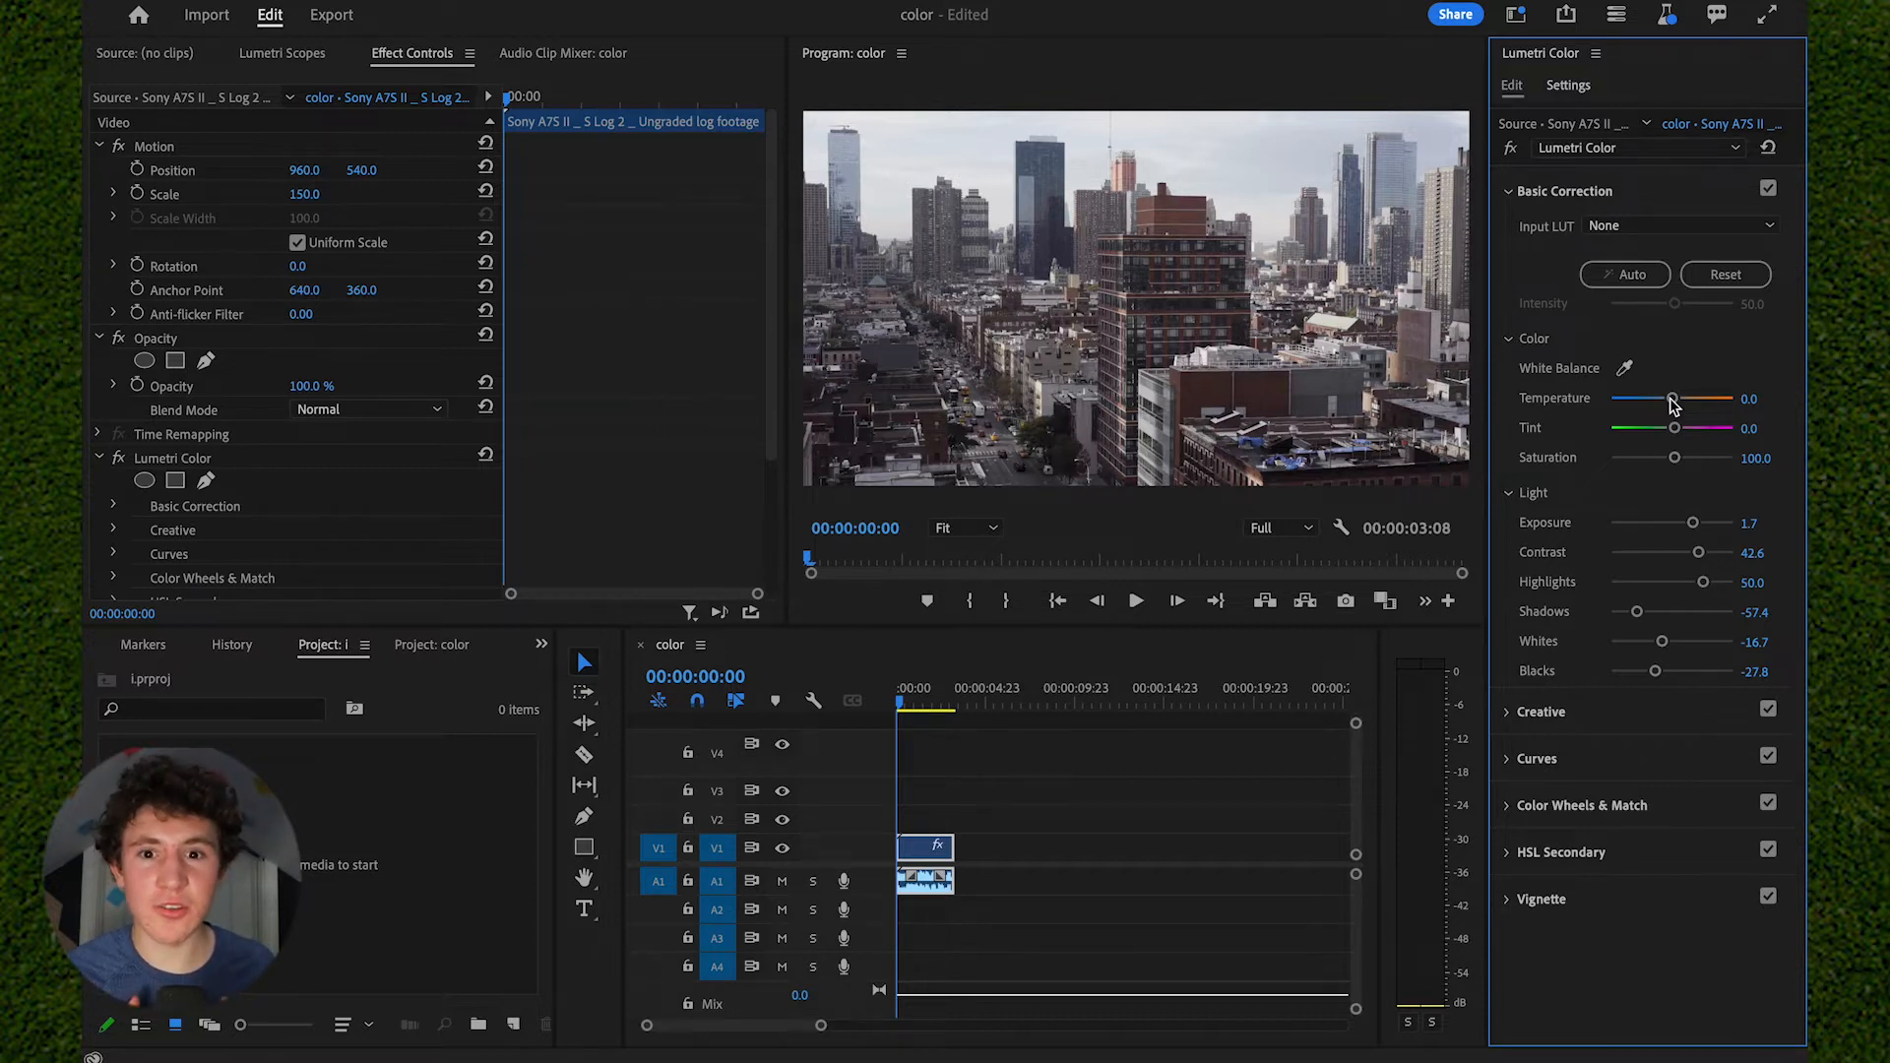
drag(1671, 404, 1663, 408)
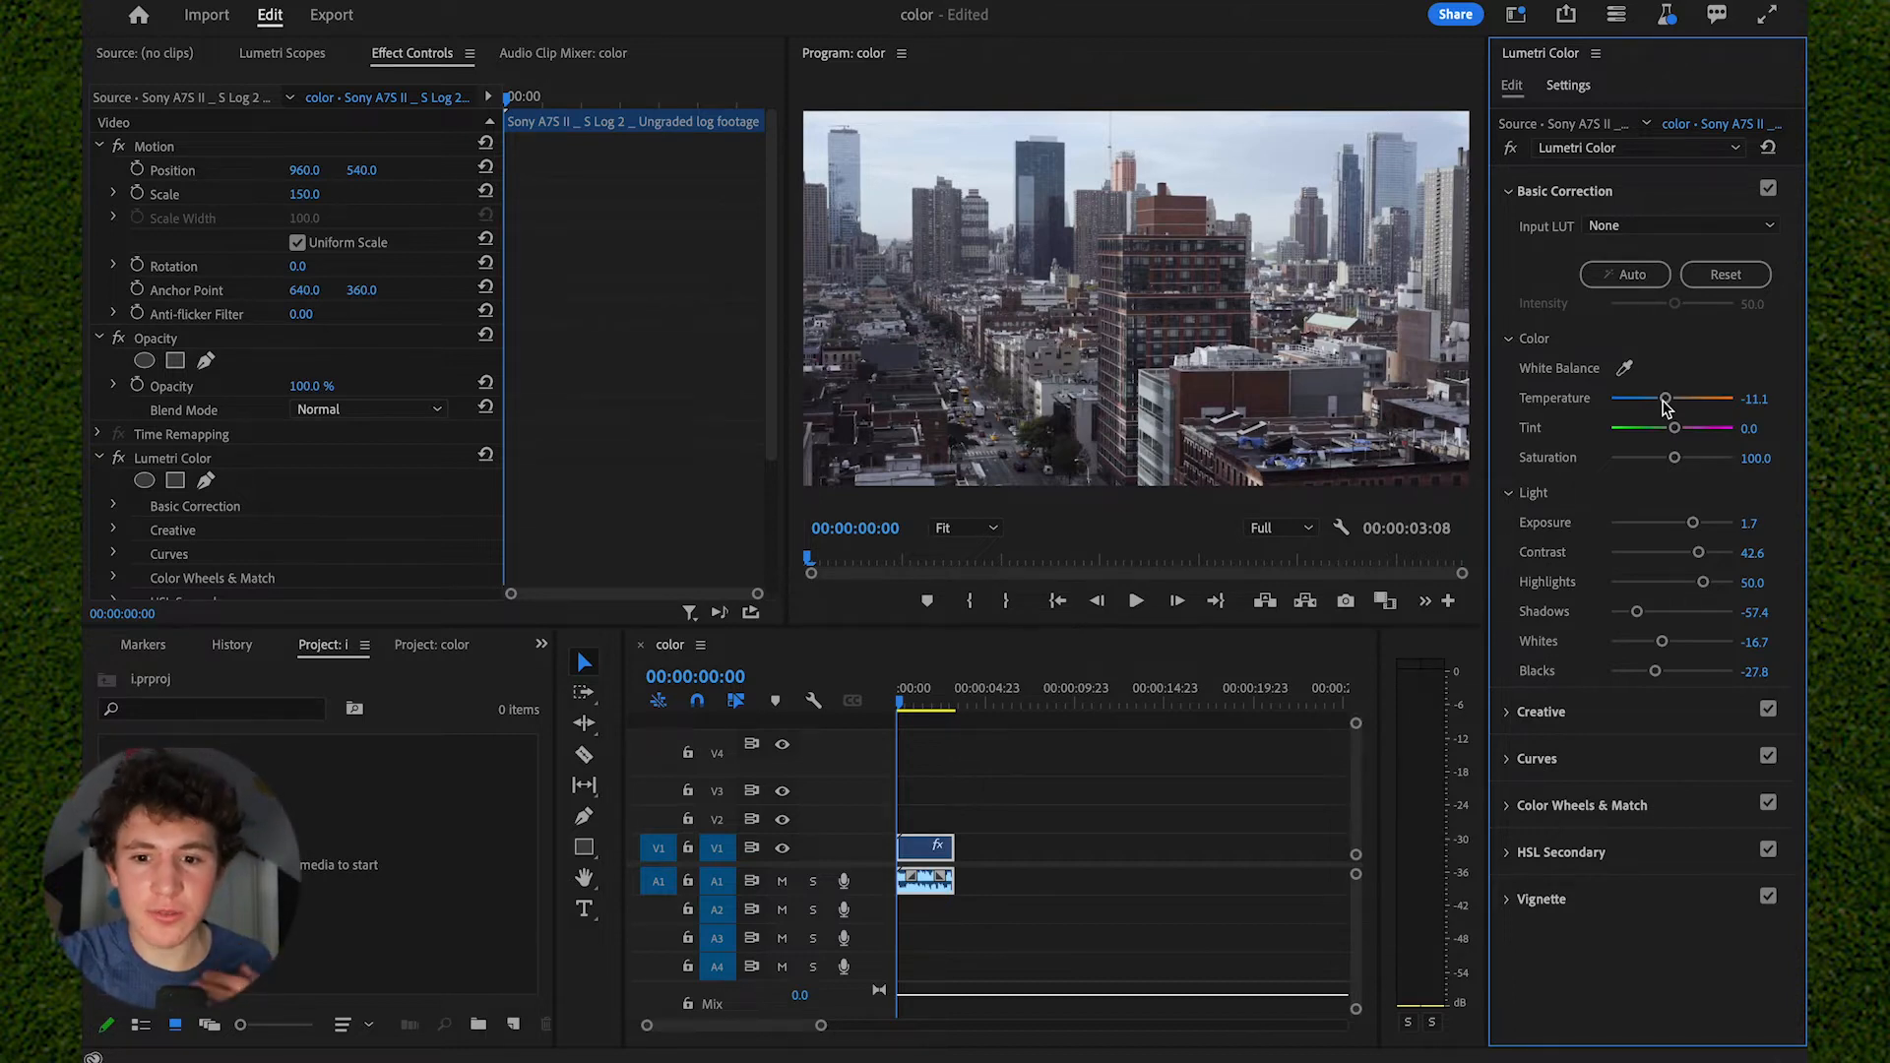
mouse_move(1673, 457)
mouse_down()
mouse_move(1767, 462)
mouse_move(1682, 469)
mouse_up()
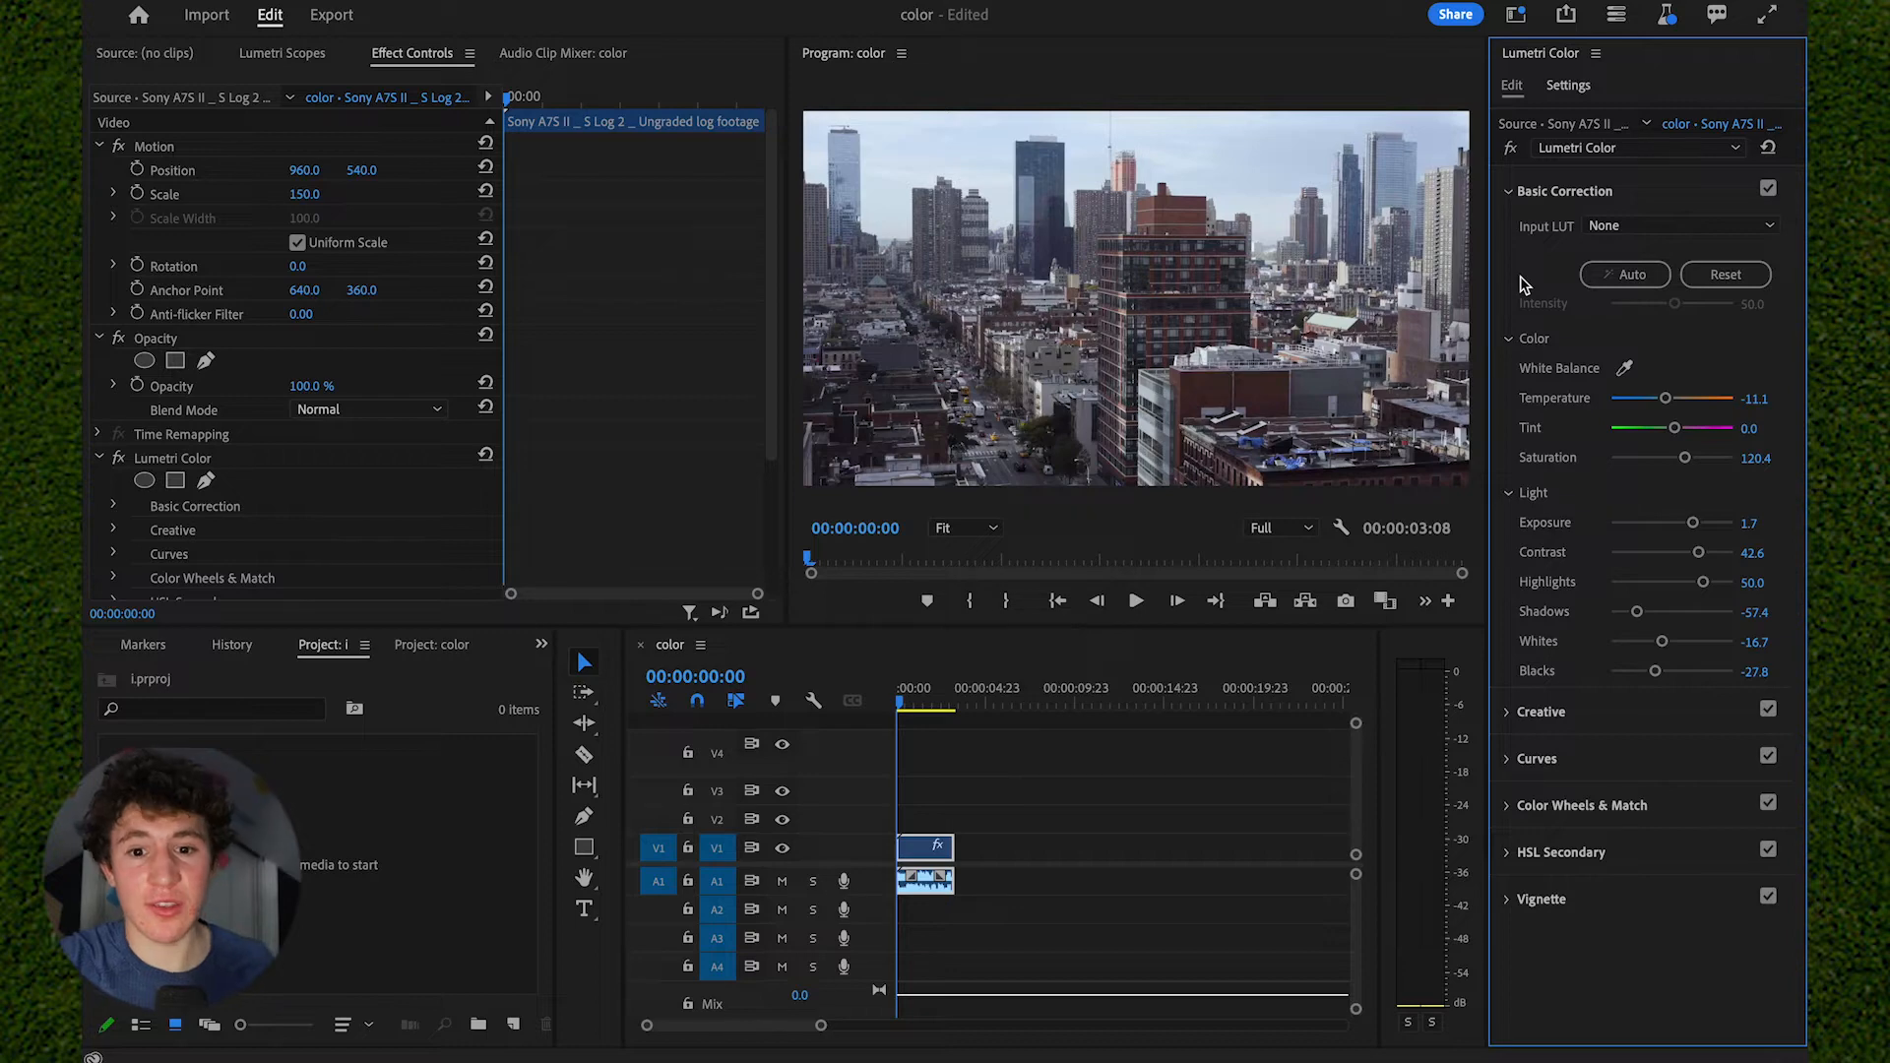
- Bypass and re-enable the Lumetri Color effect to compare the footage before and after the correction
click(1511, 149)
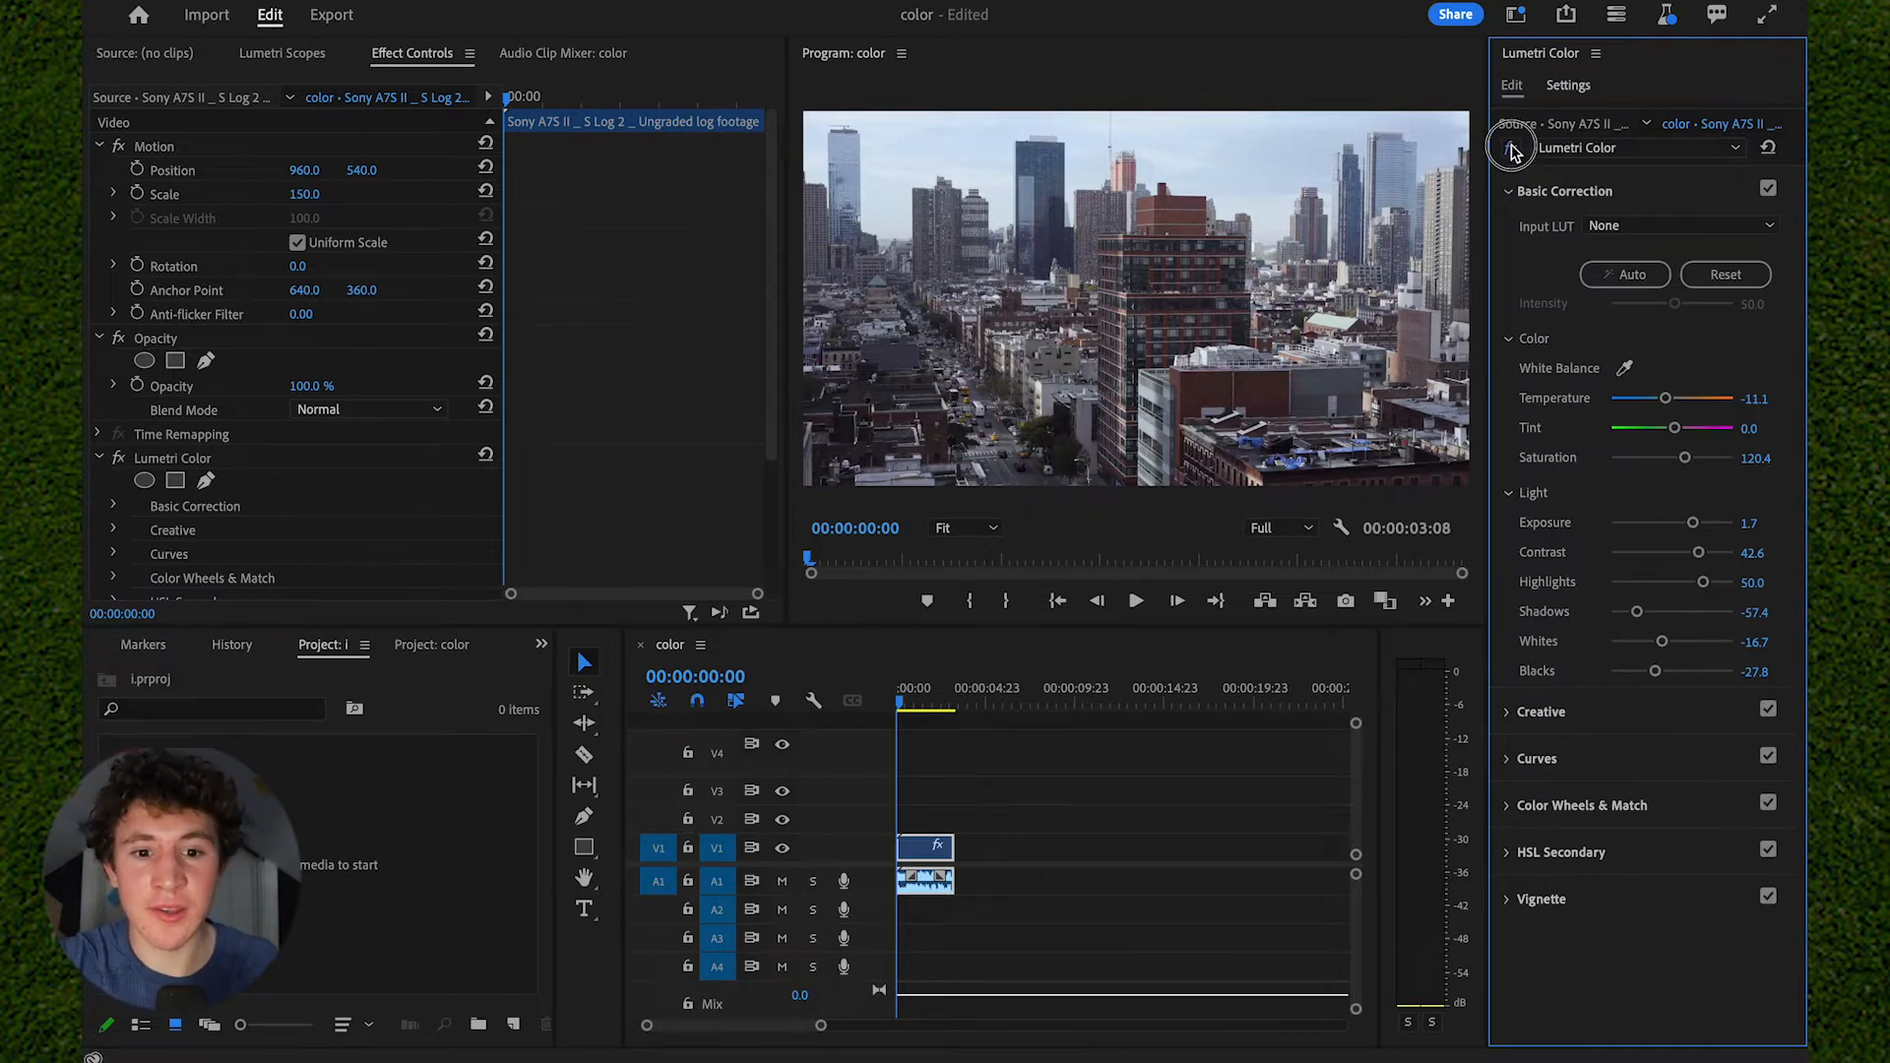
click(1511, 148)
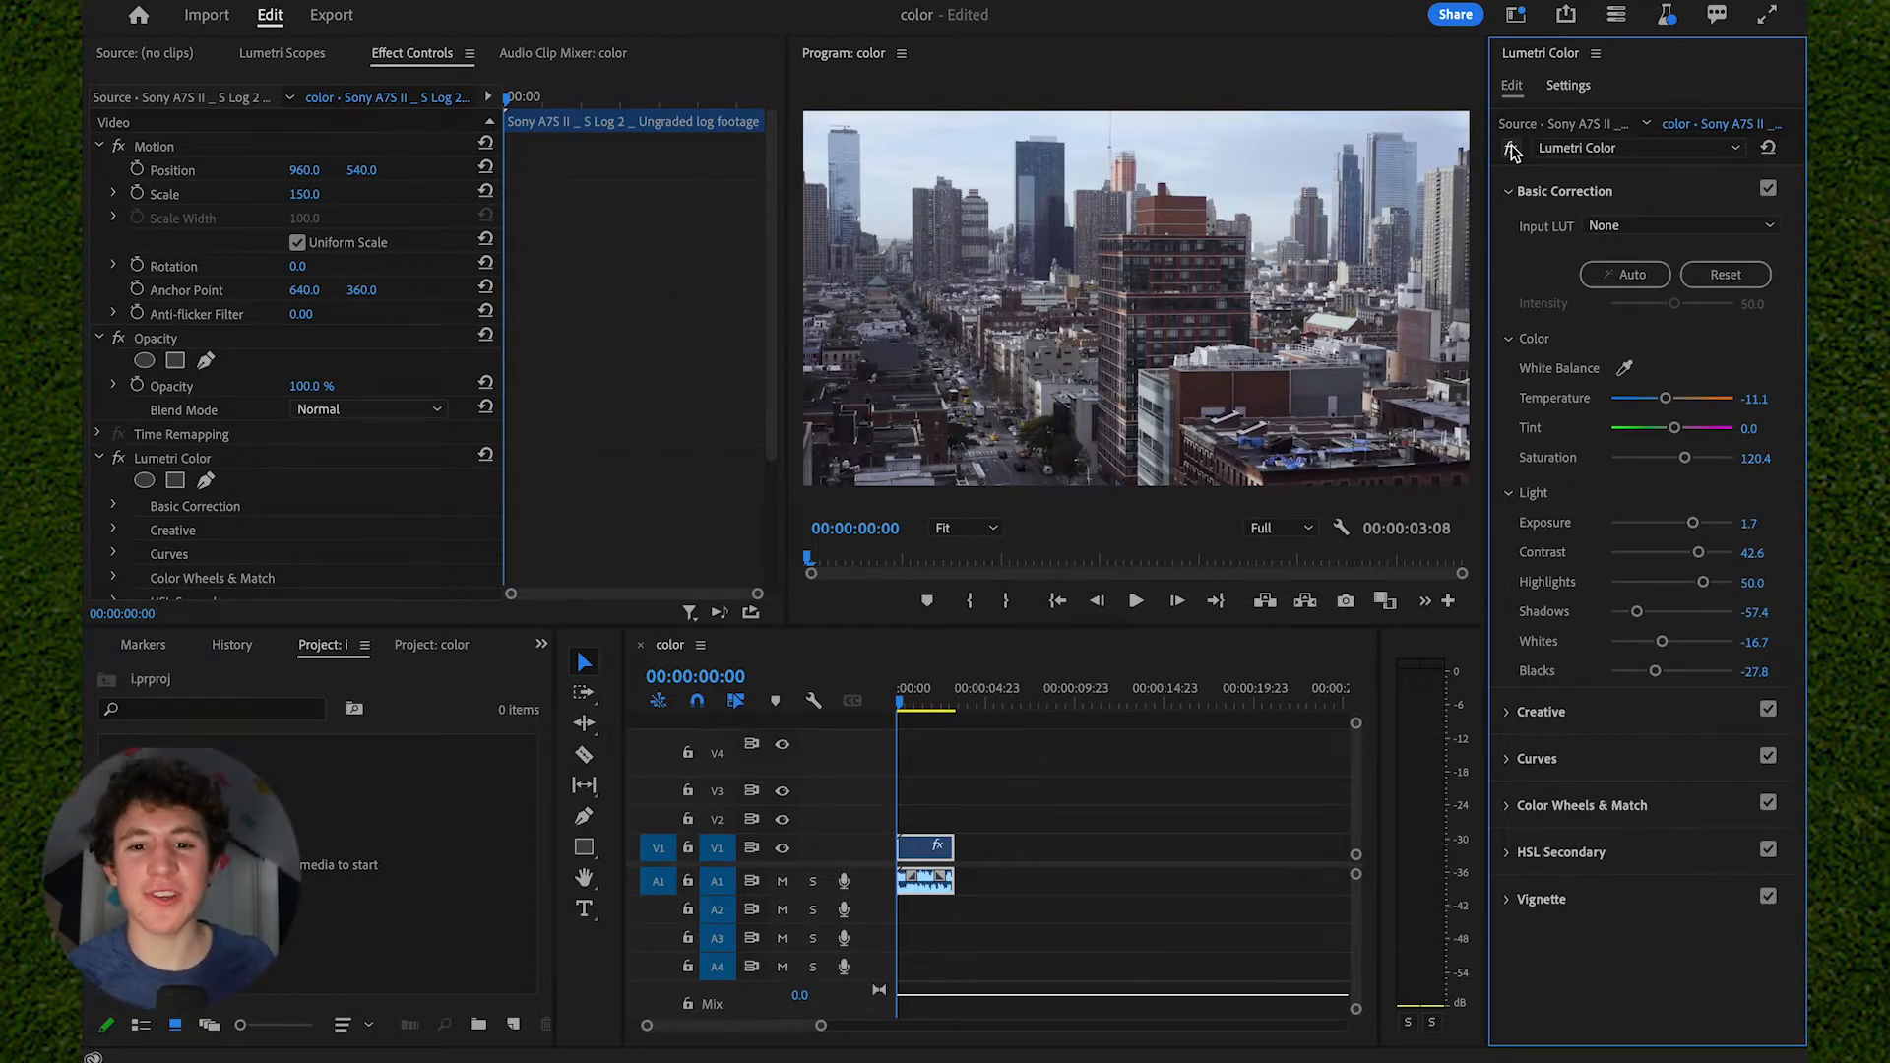
click(1511, 148)
click(1511, 149)
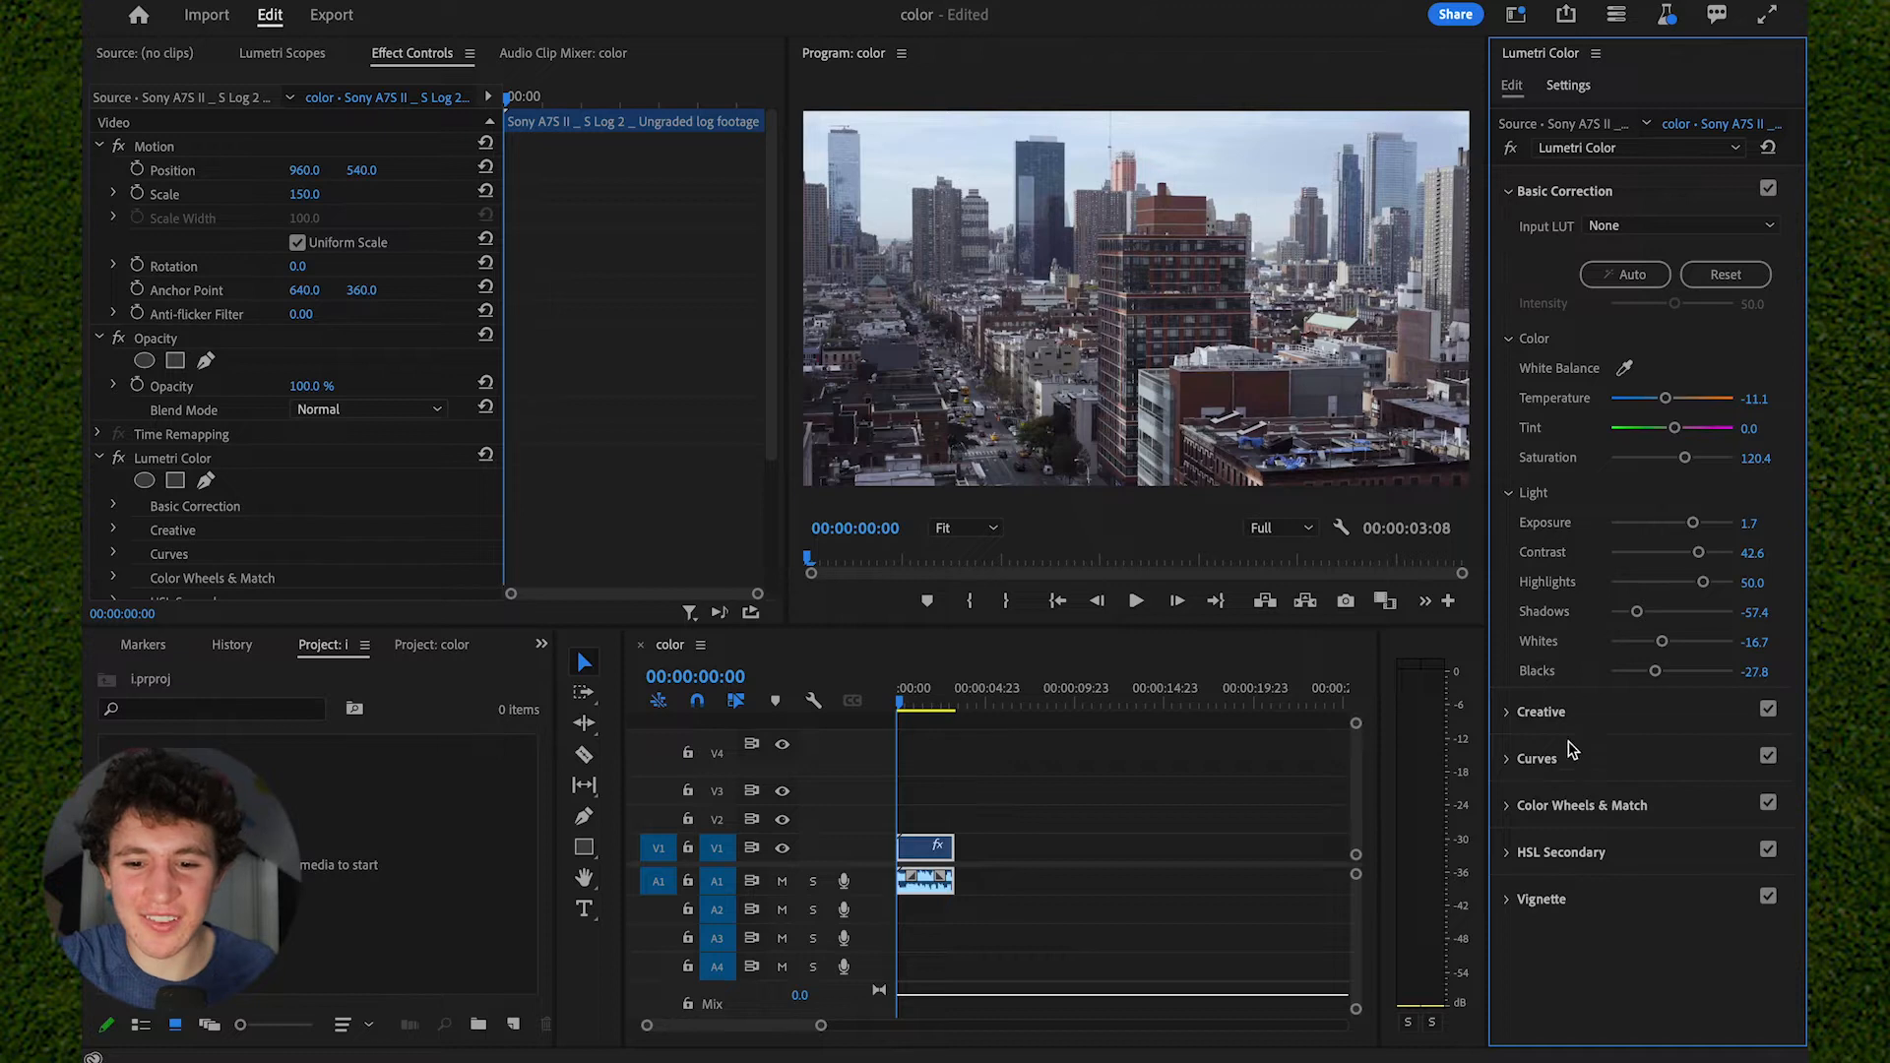
- In the Creative adjustments, set the look intensity to 200.0 and Faded Film to 50.9
click(1614, 193)
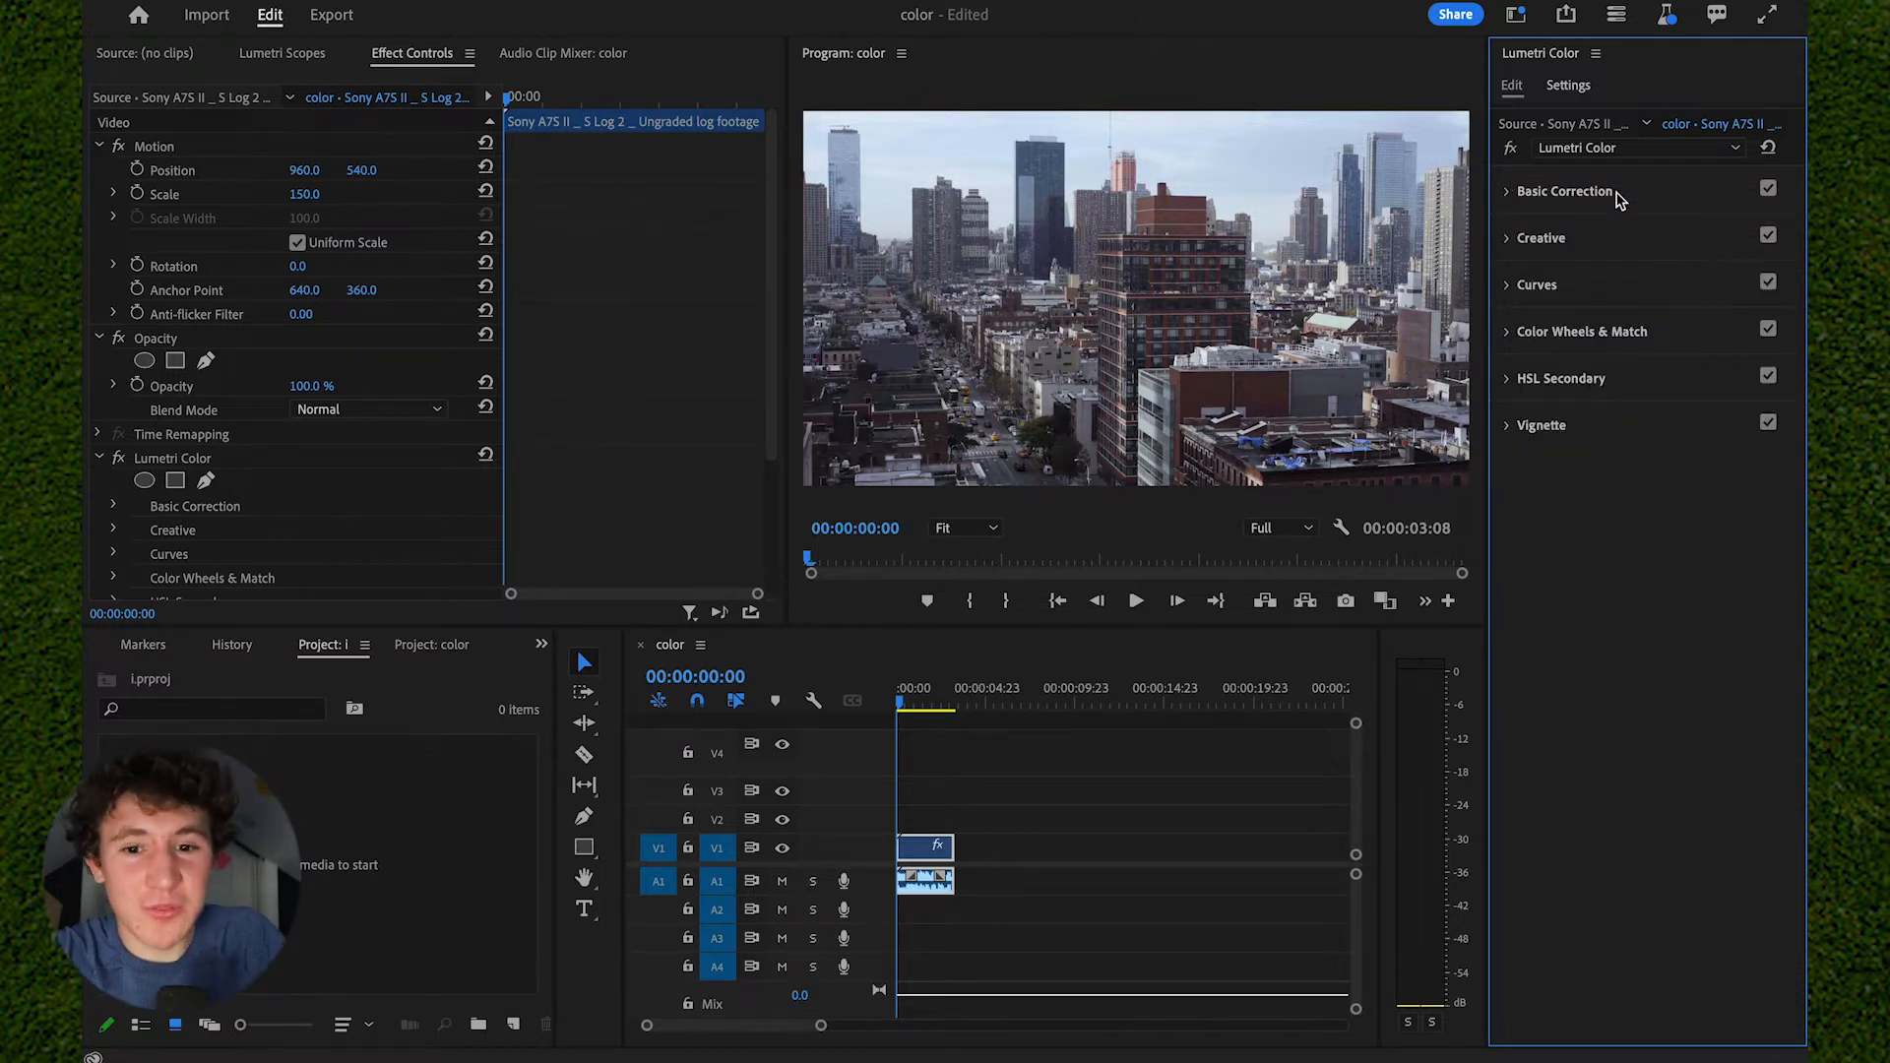
click(1599, 246)
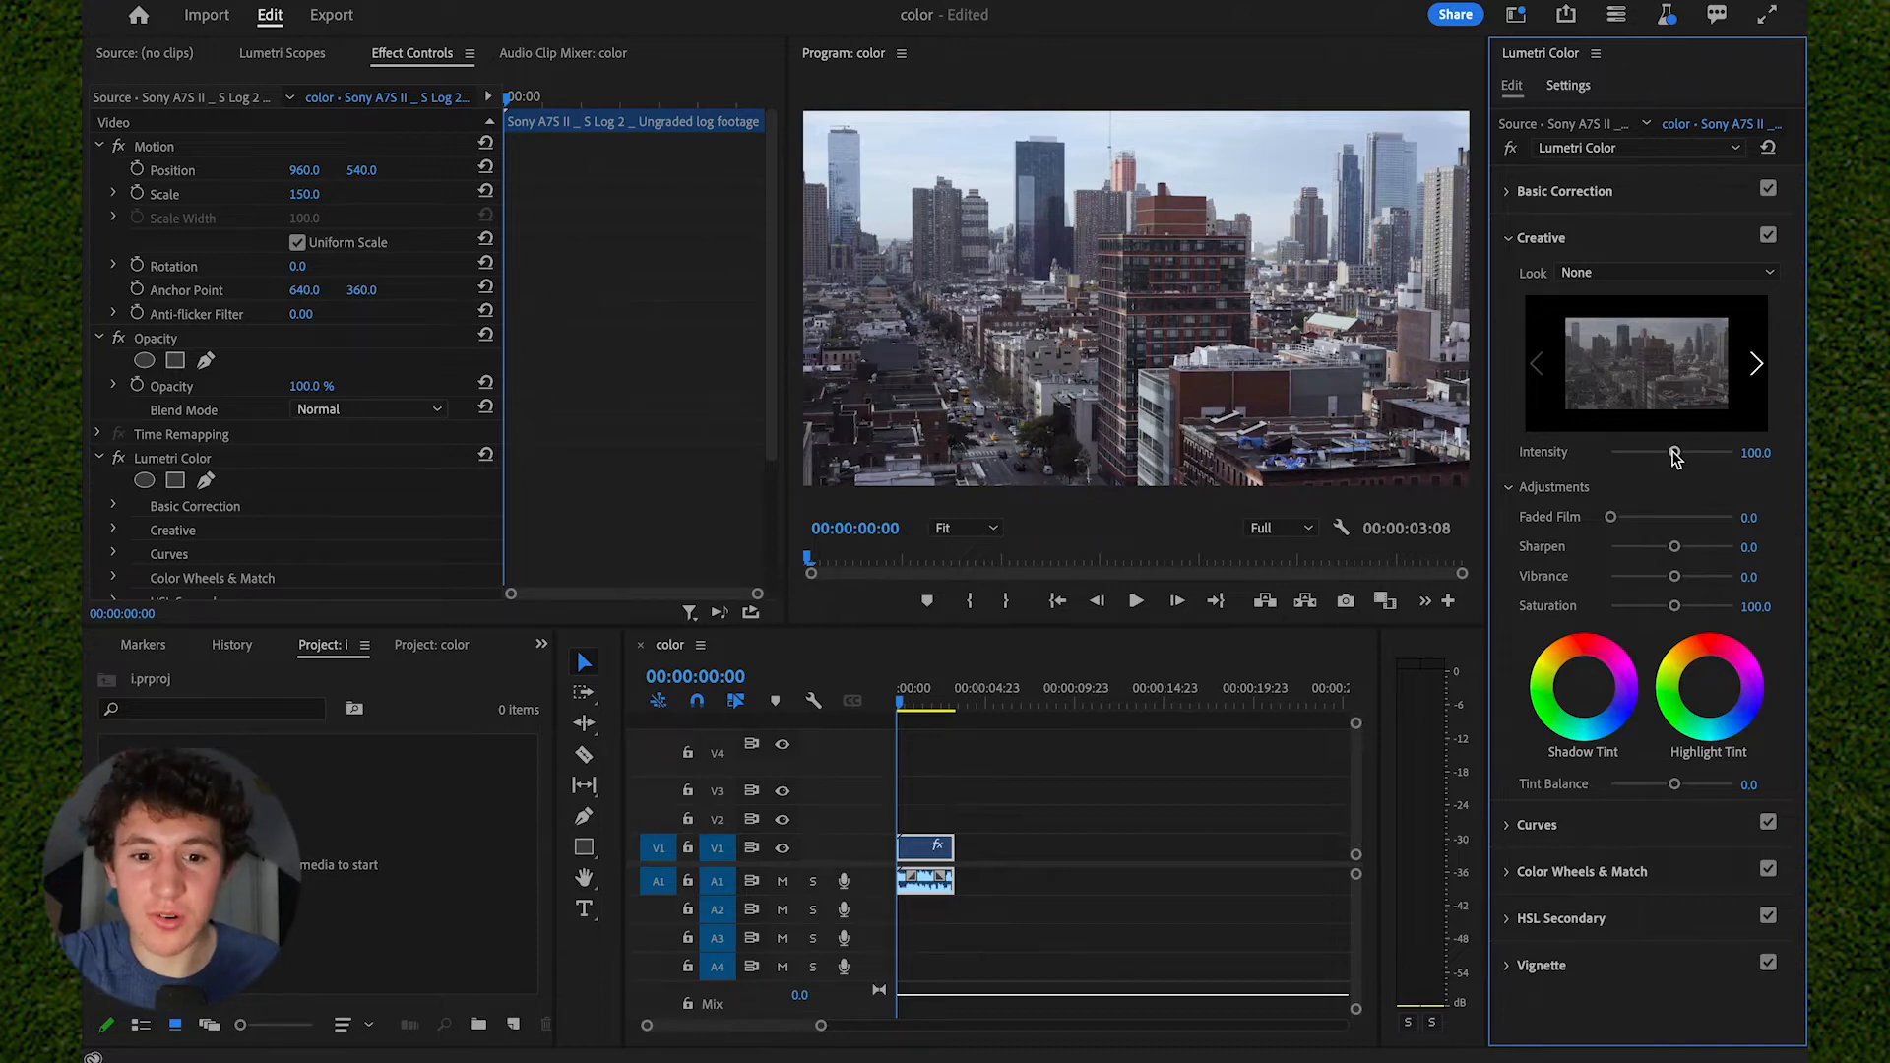
drag(1679, 461, 1737, 453)
drag(1610, 516, 1657, 517)
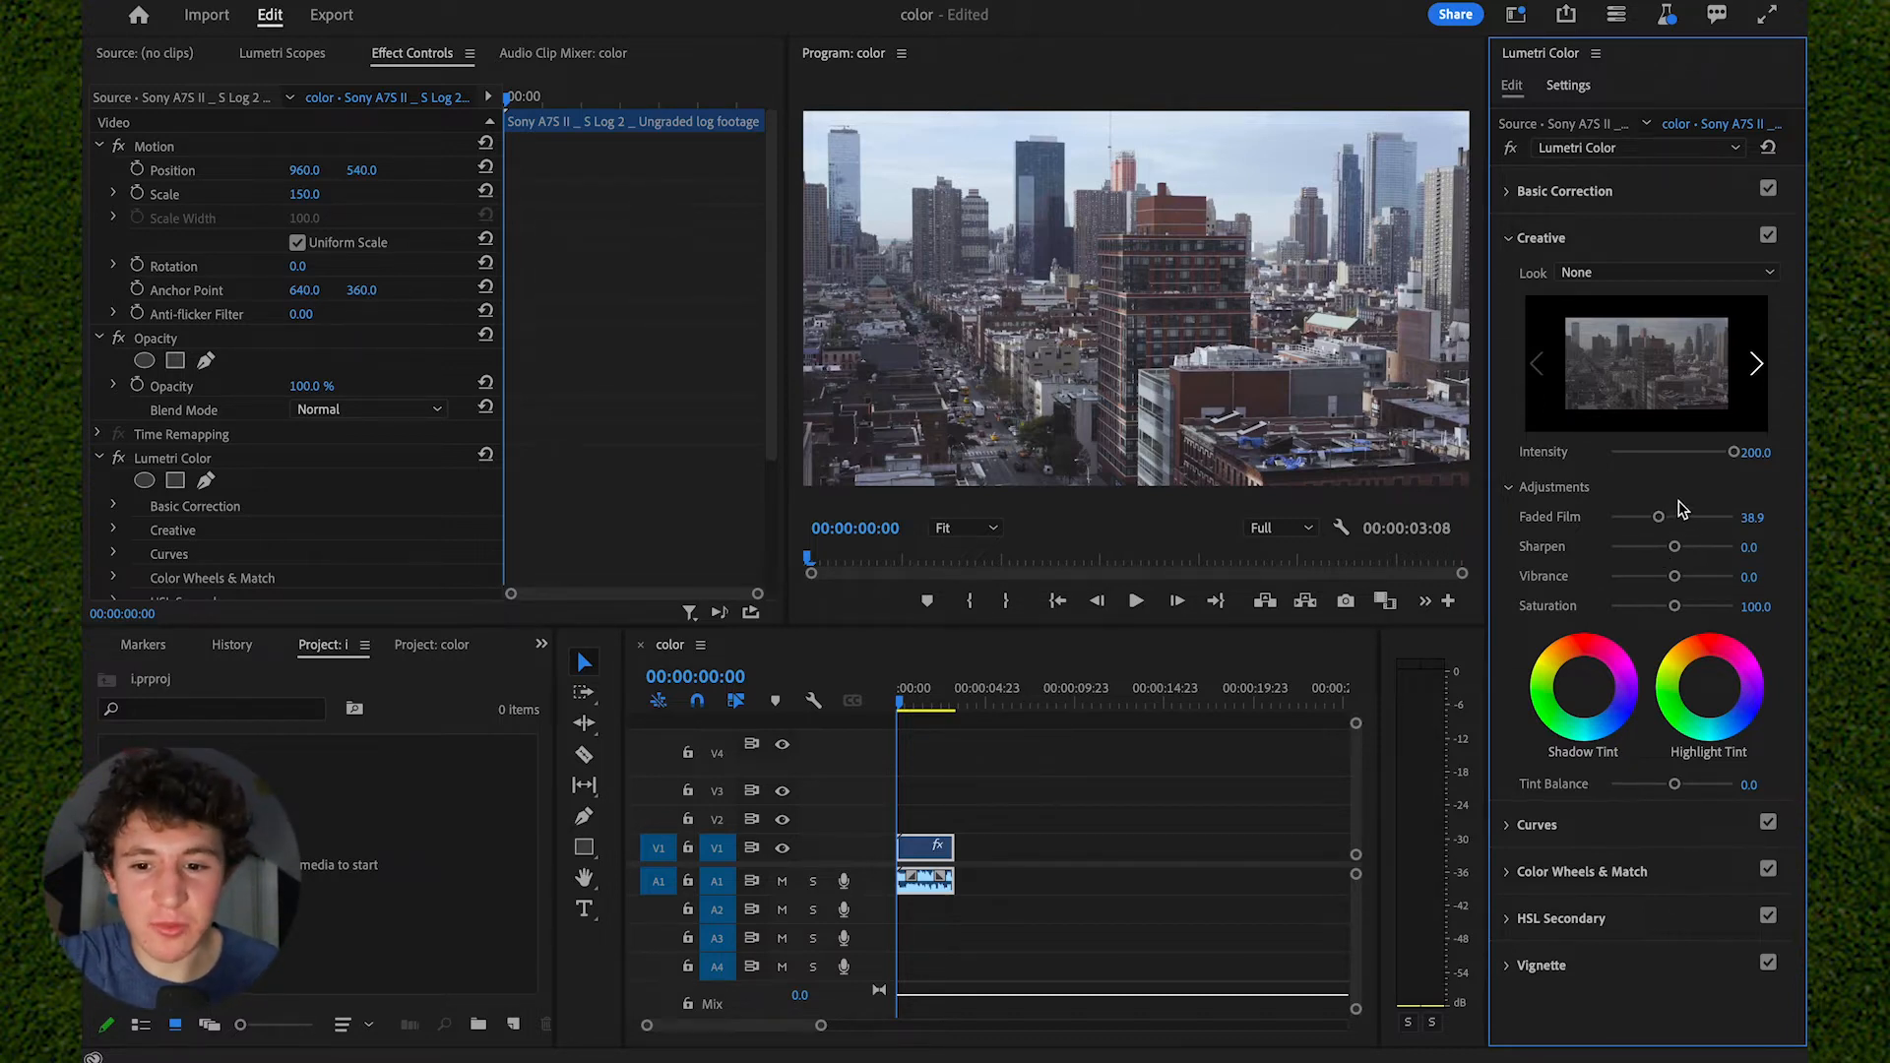
click(1671, 517)
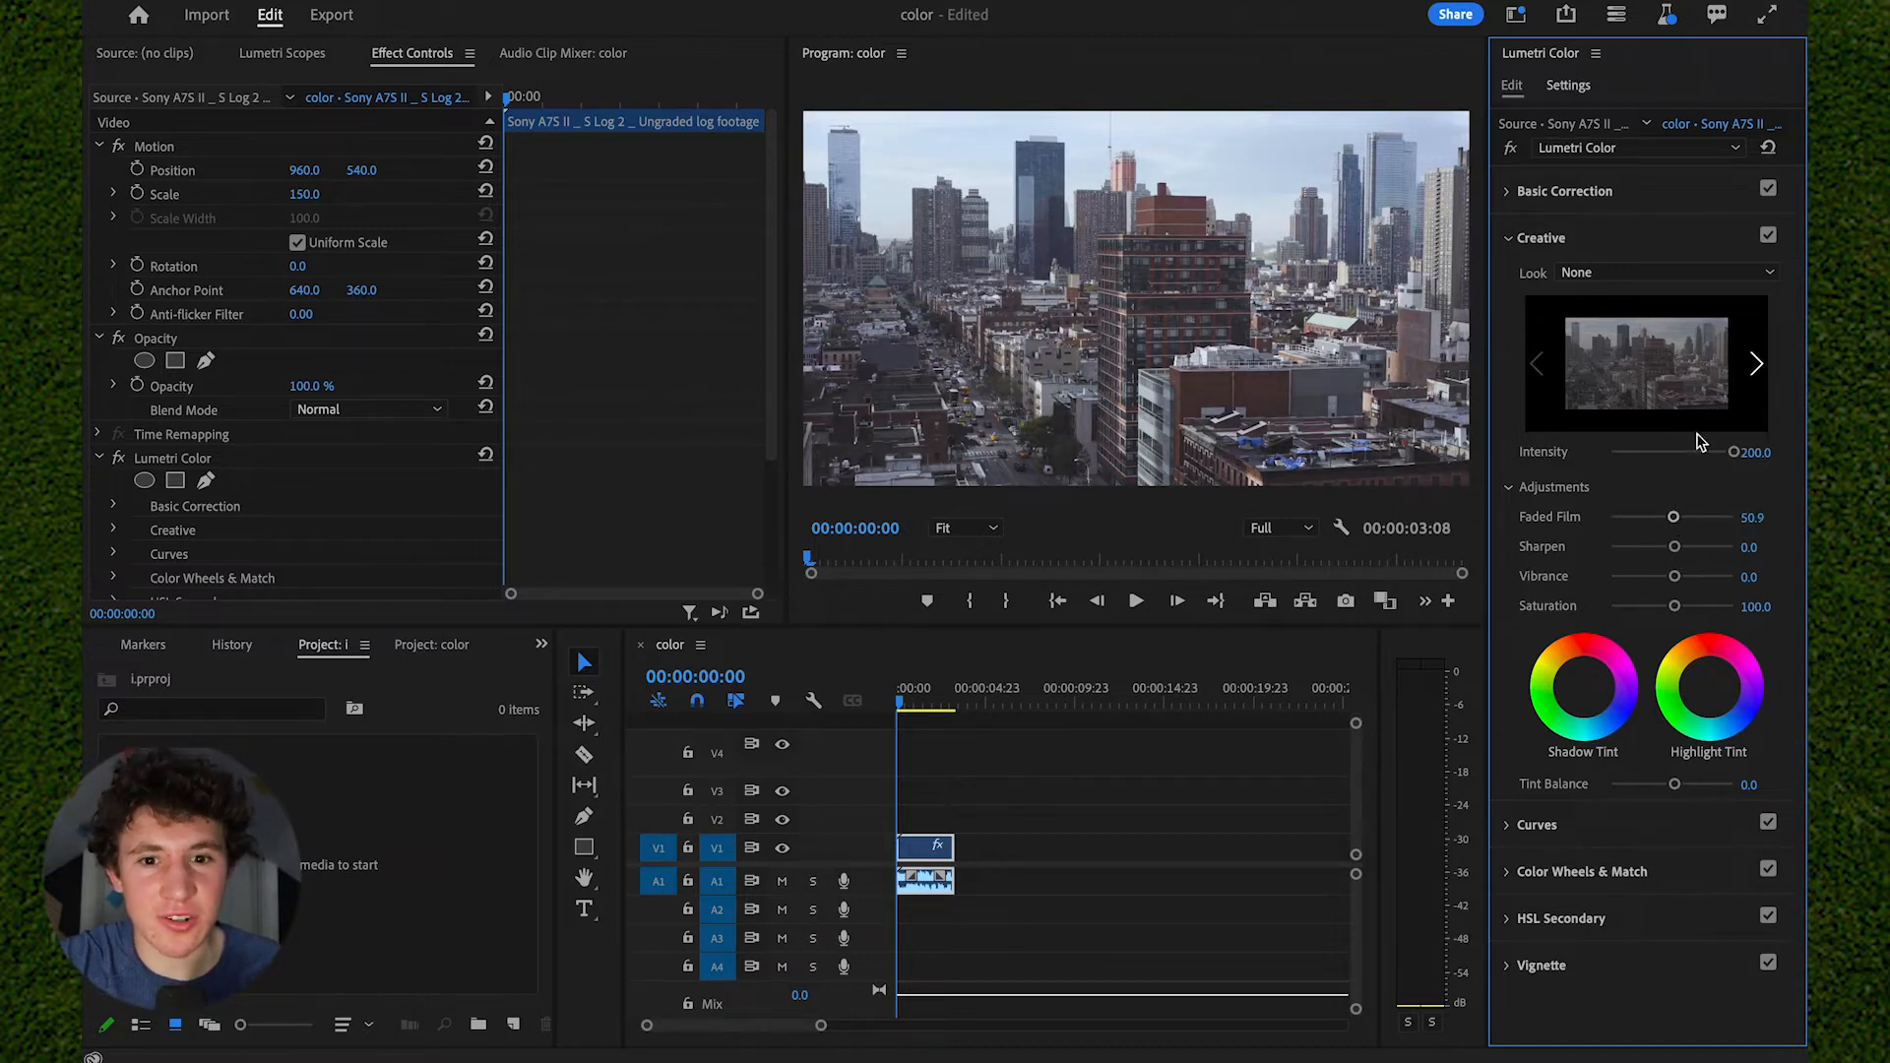
click(1658, 246)
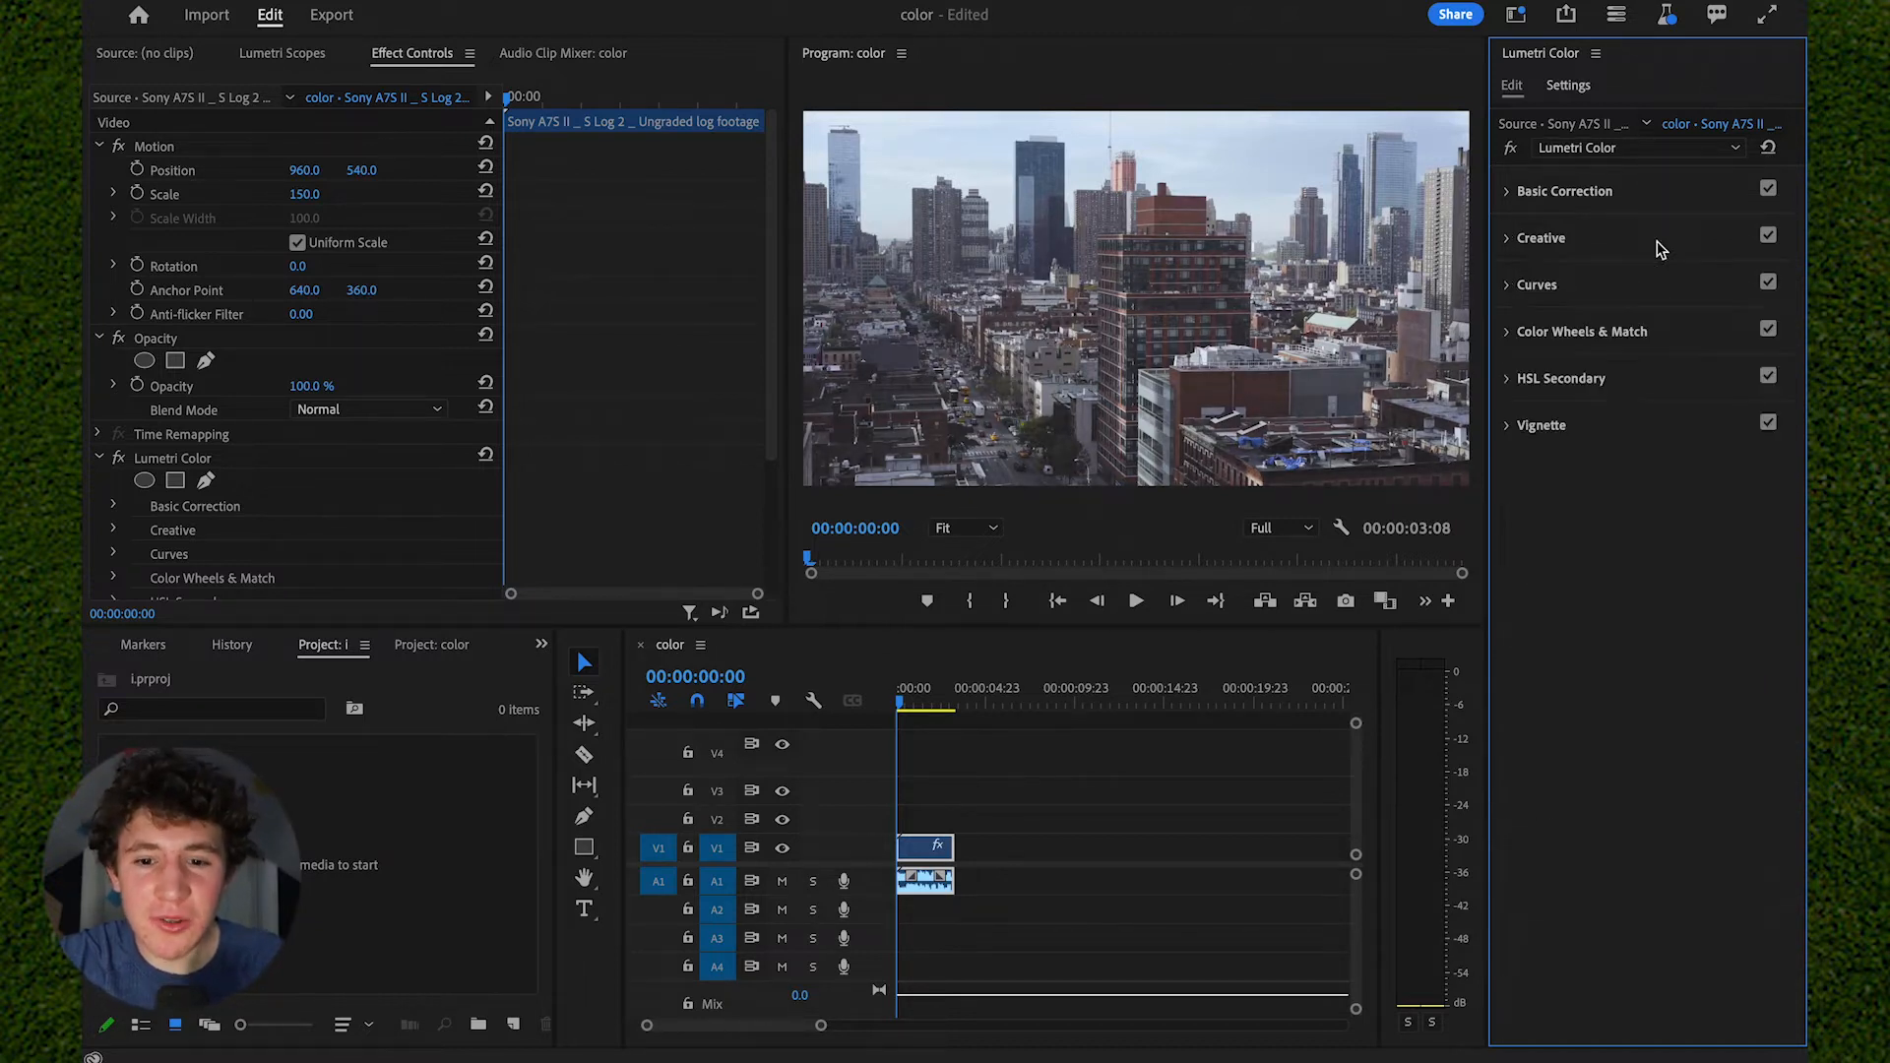
- Add three control points to the master RGB curve, in the highlights, midtones and shadows
click(1641, 297)
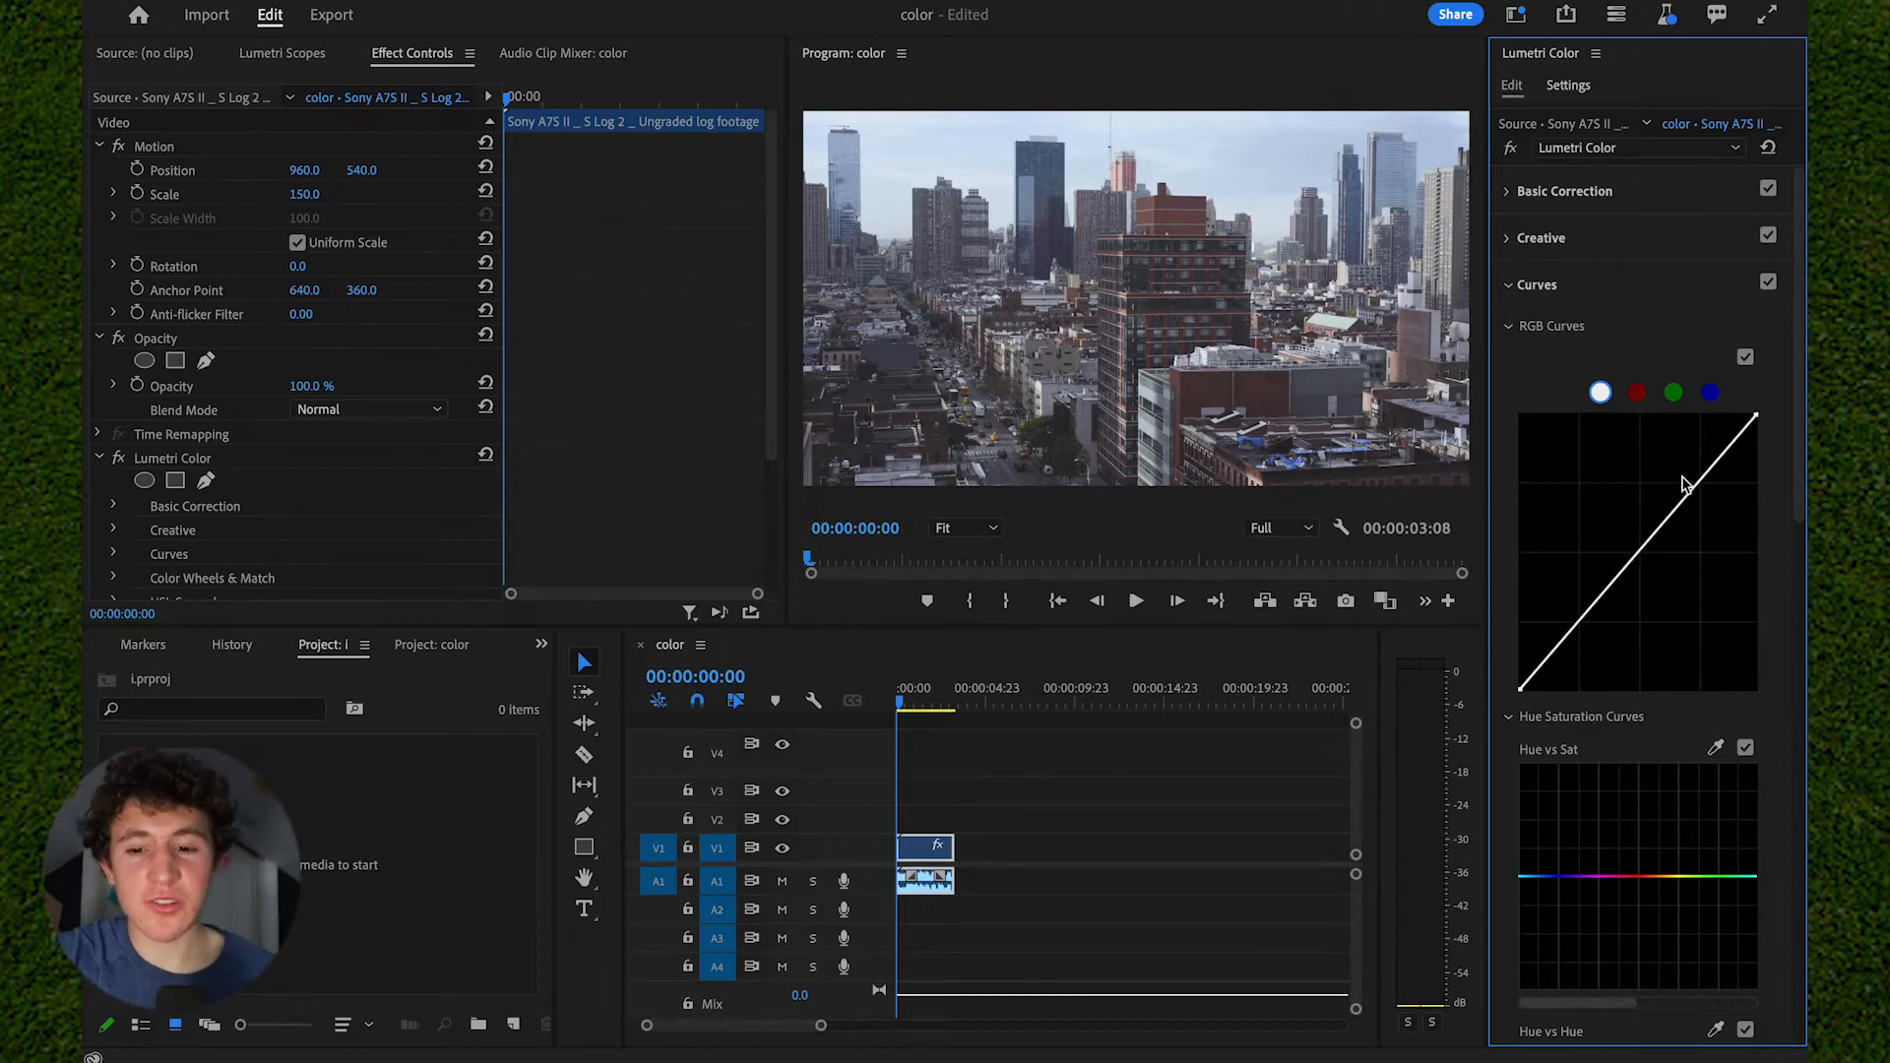
click(1701, 482)
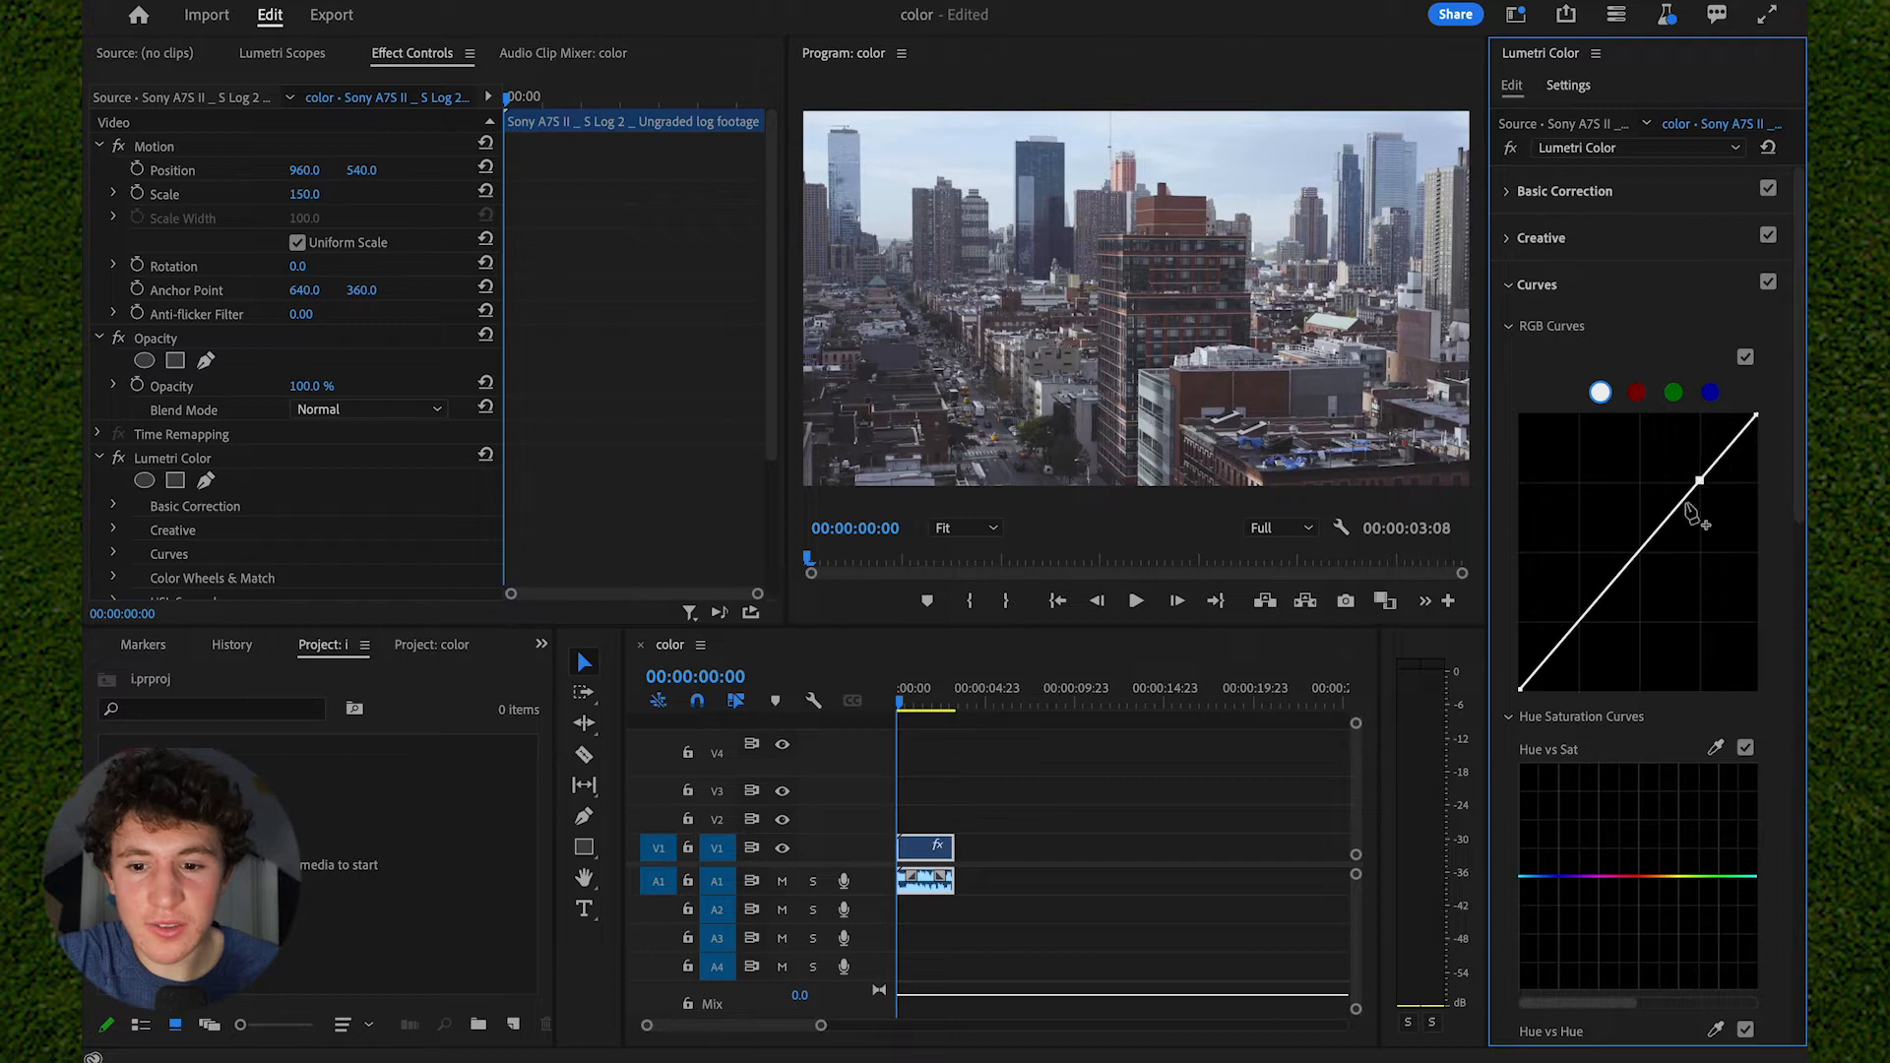
click(1639, 557)
click(1576, 630)
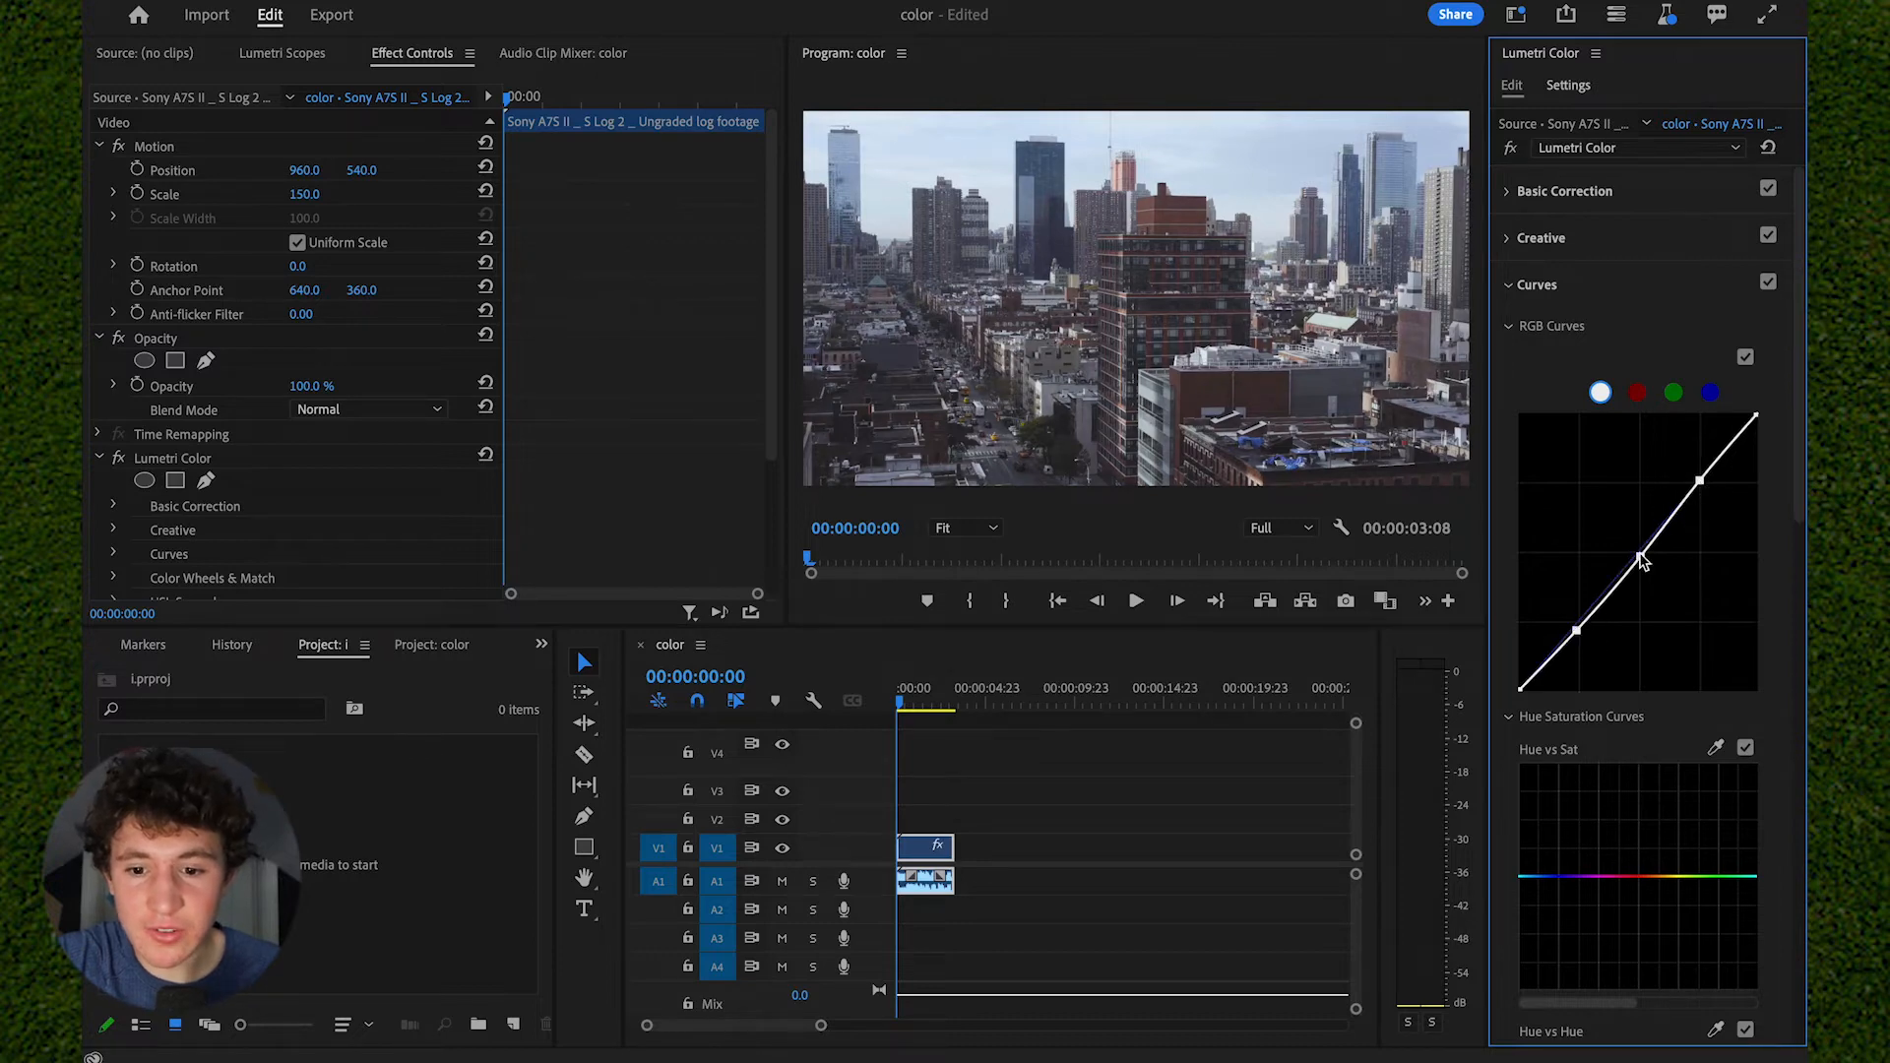
- Shape the master RGB curve by lowering the highlight point slightly and raising the midtone and shadow points slightly
drag(1641, 556, 1652, 557)
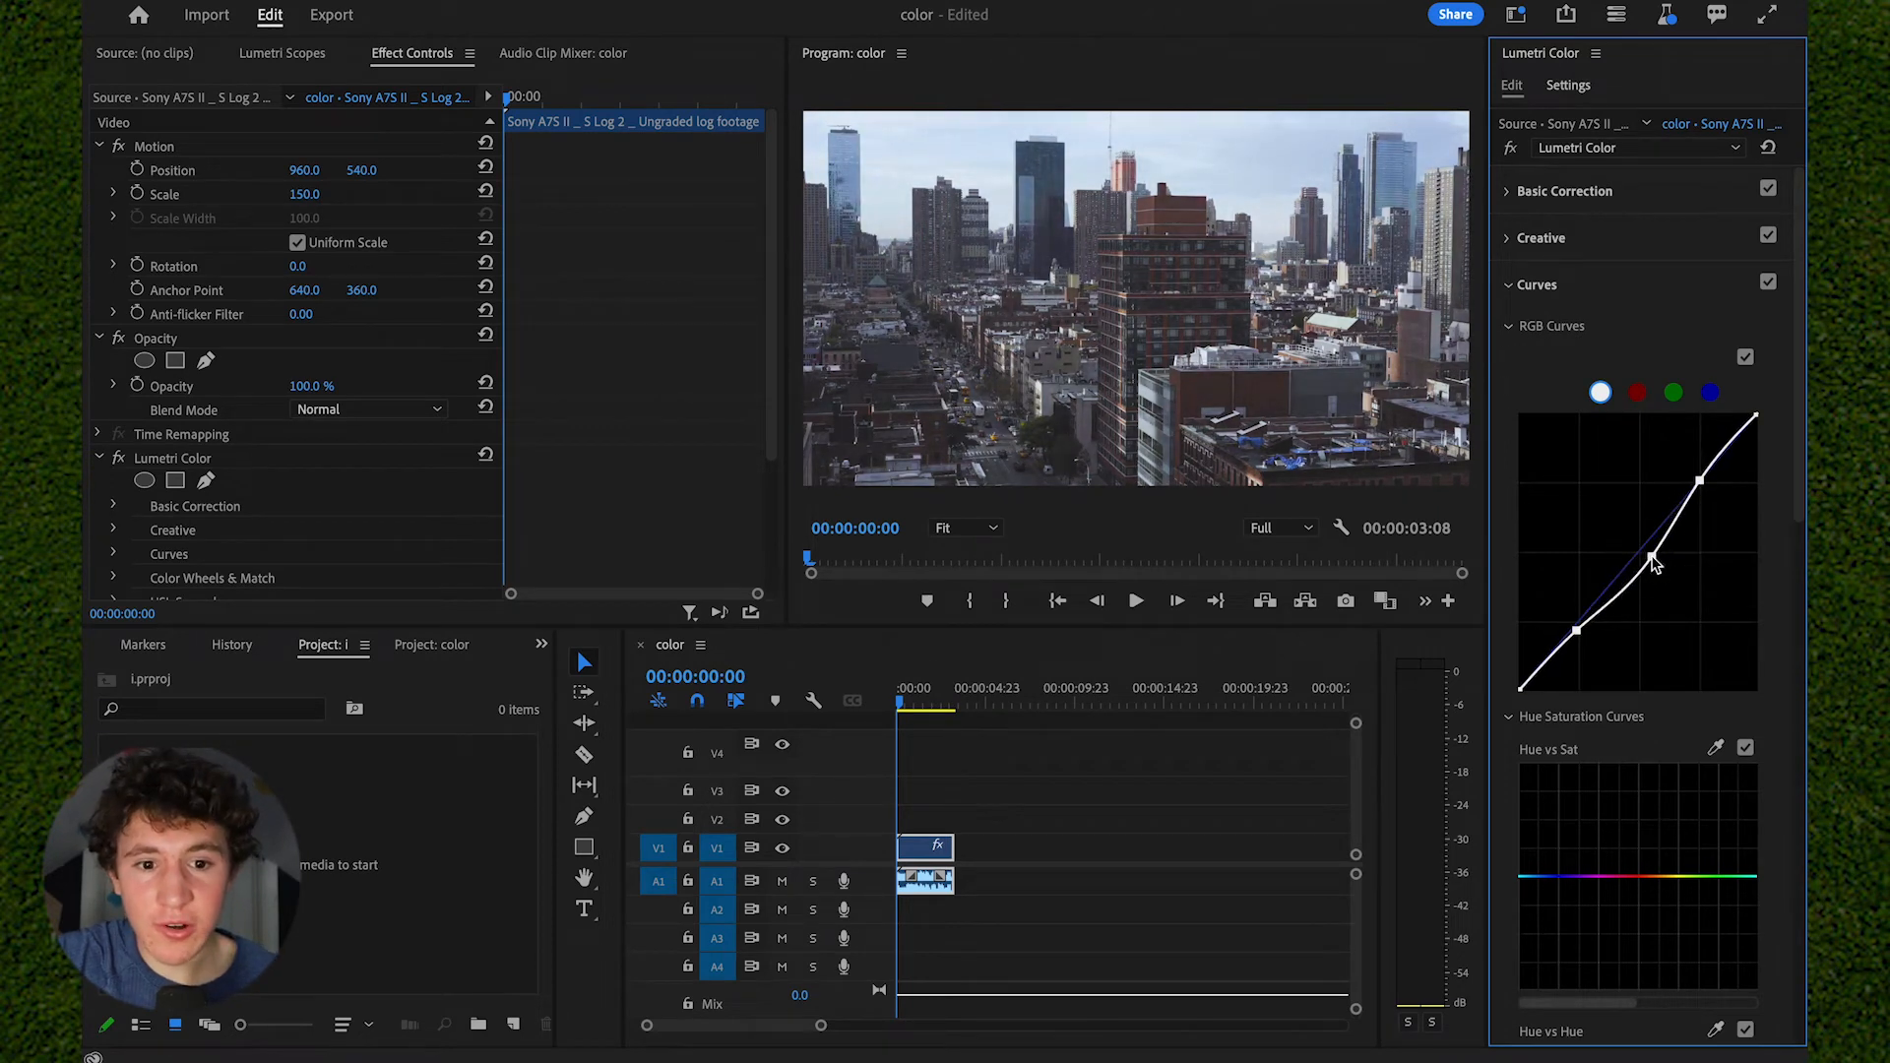
mouse_move(1700, 481)
mouse_down()
mouse_move(1746, 498)
mouse_move(1708, 522)
mouse_move(1699, 495)
mouse_up()
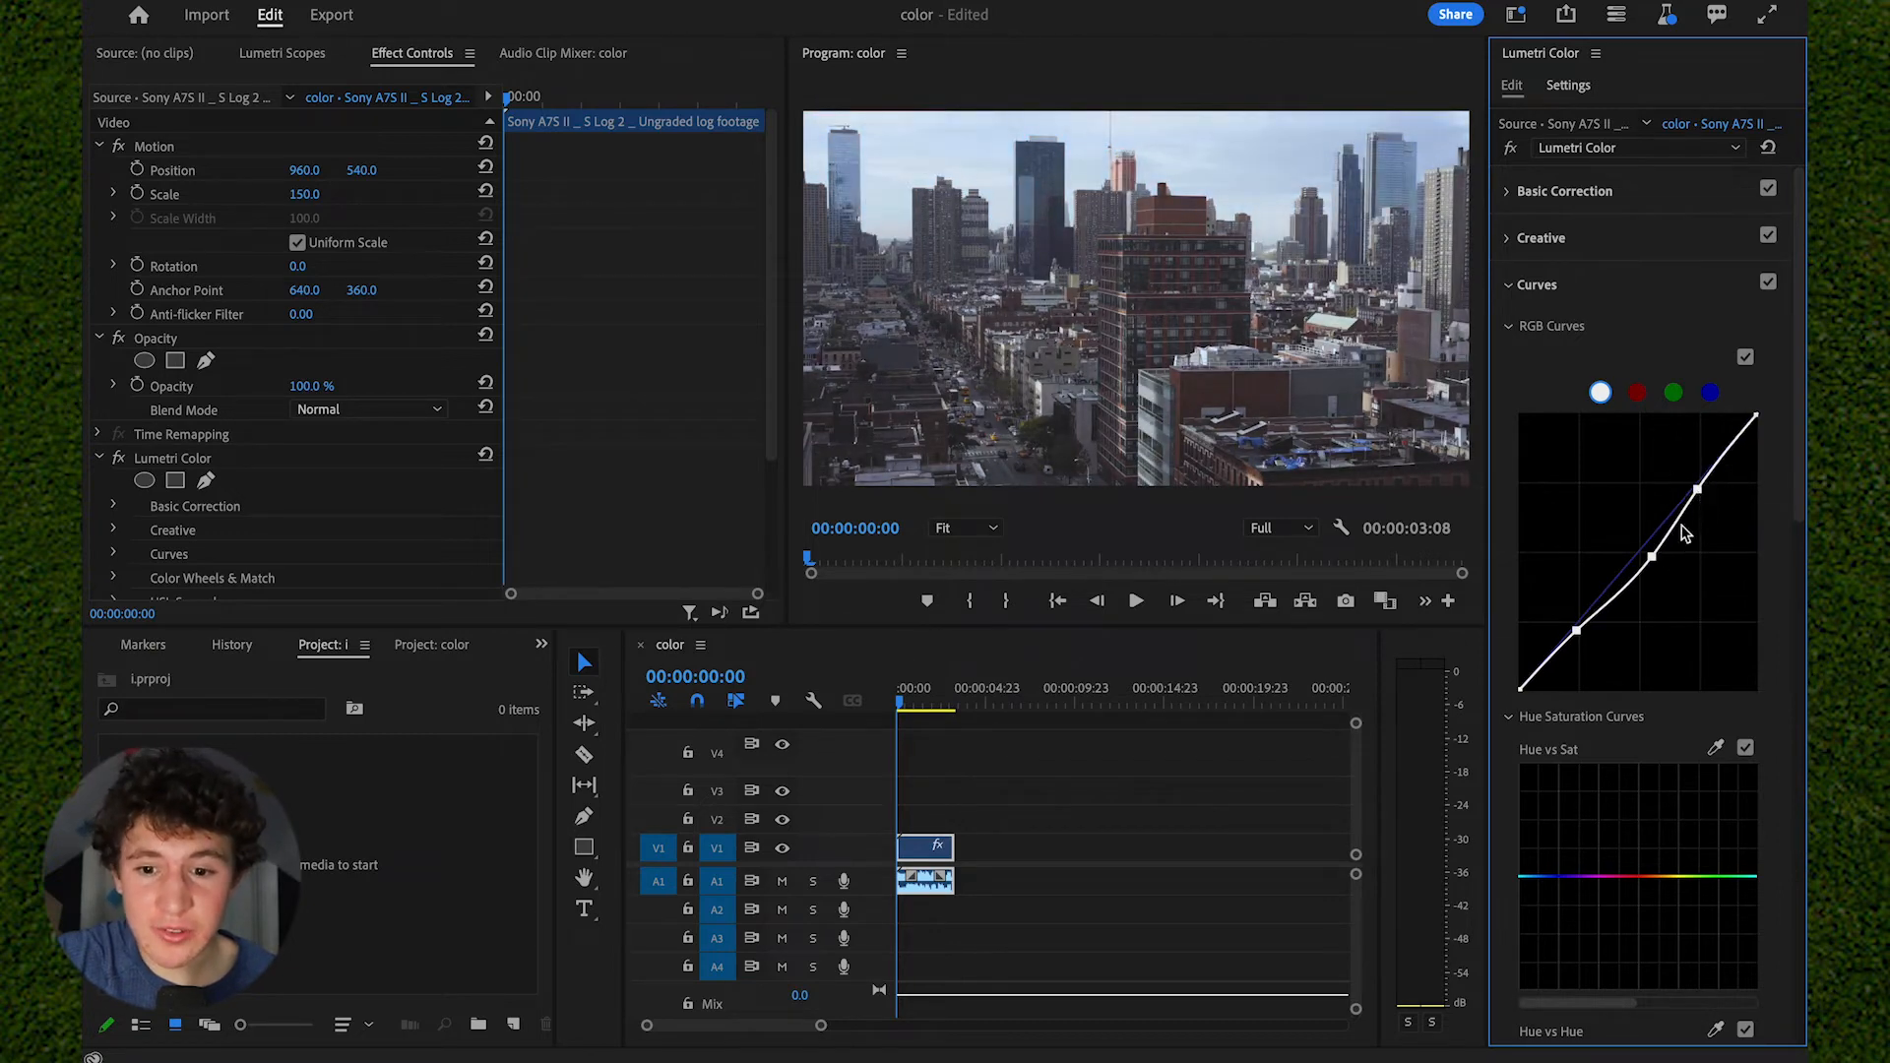
drag(1652, 557, 1638, 555)
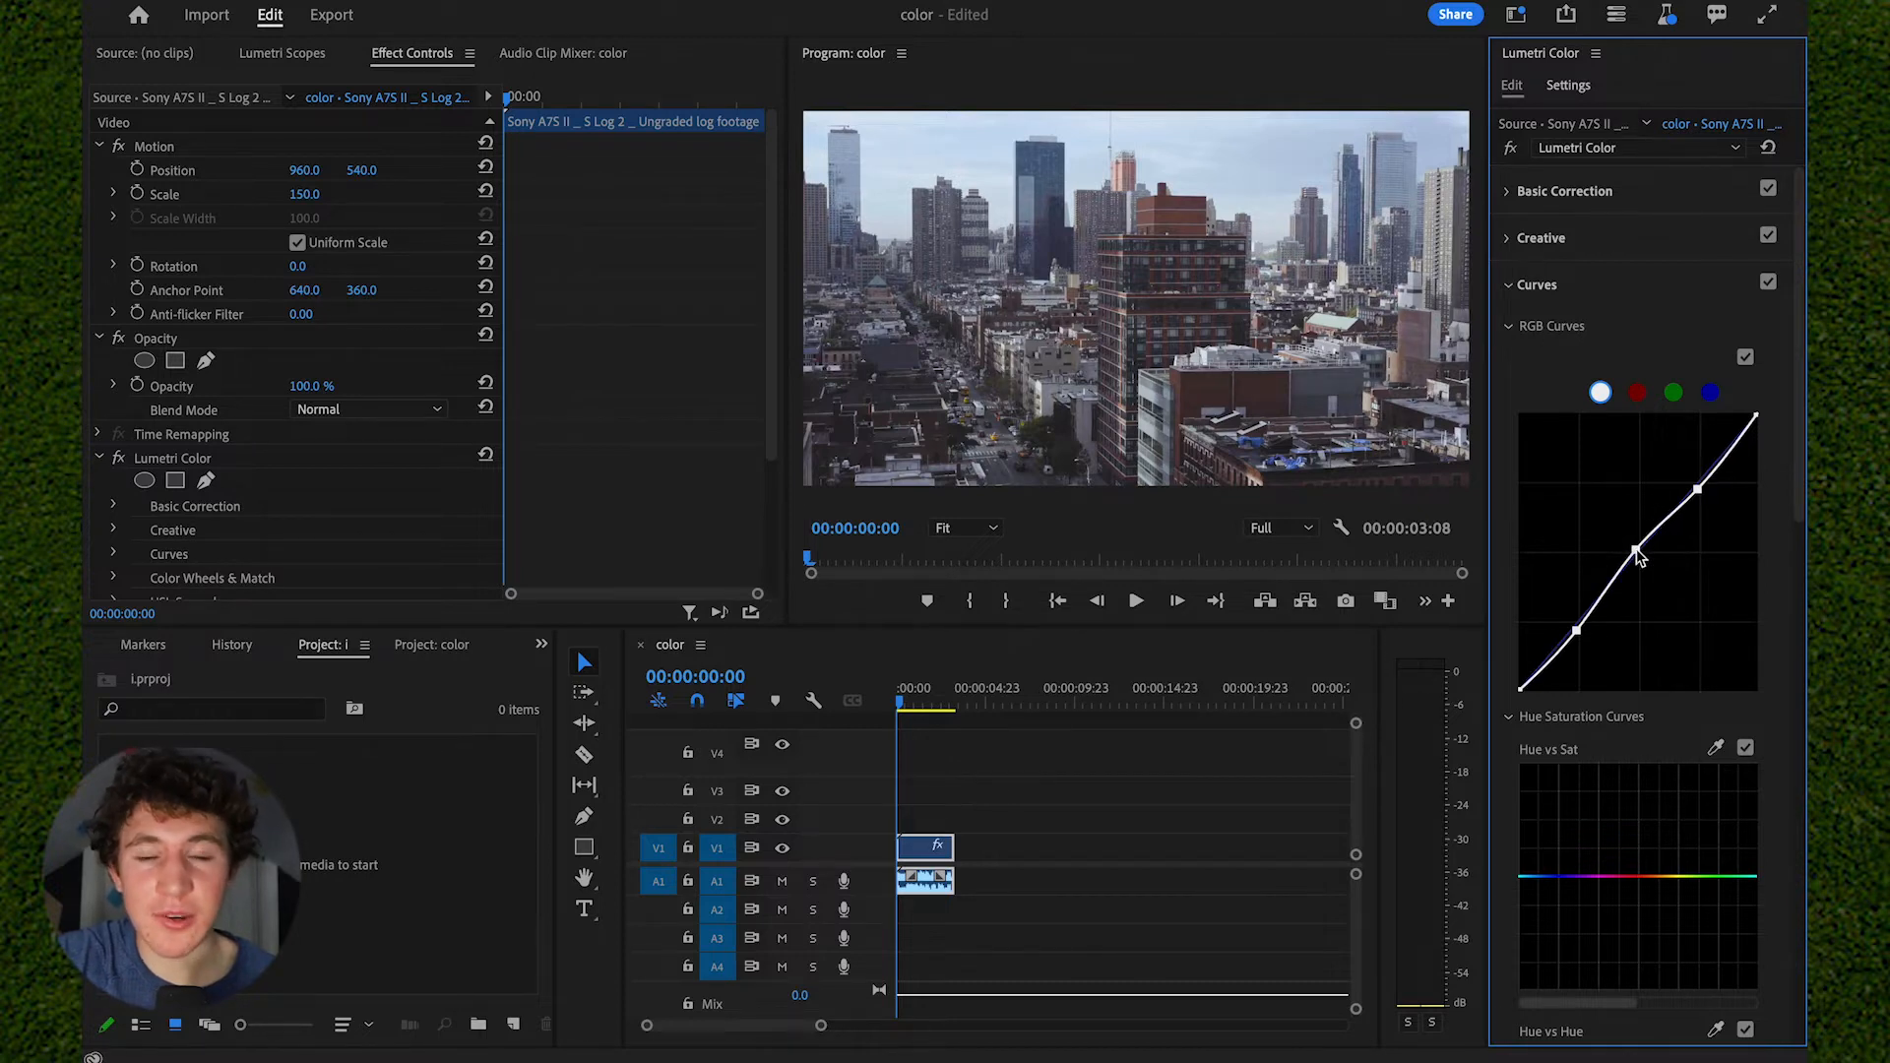
drag(1576, 631, 1576, 628)
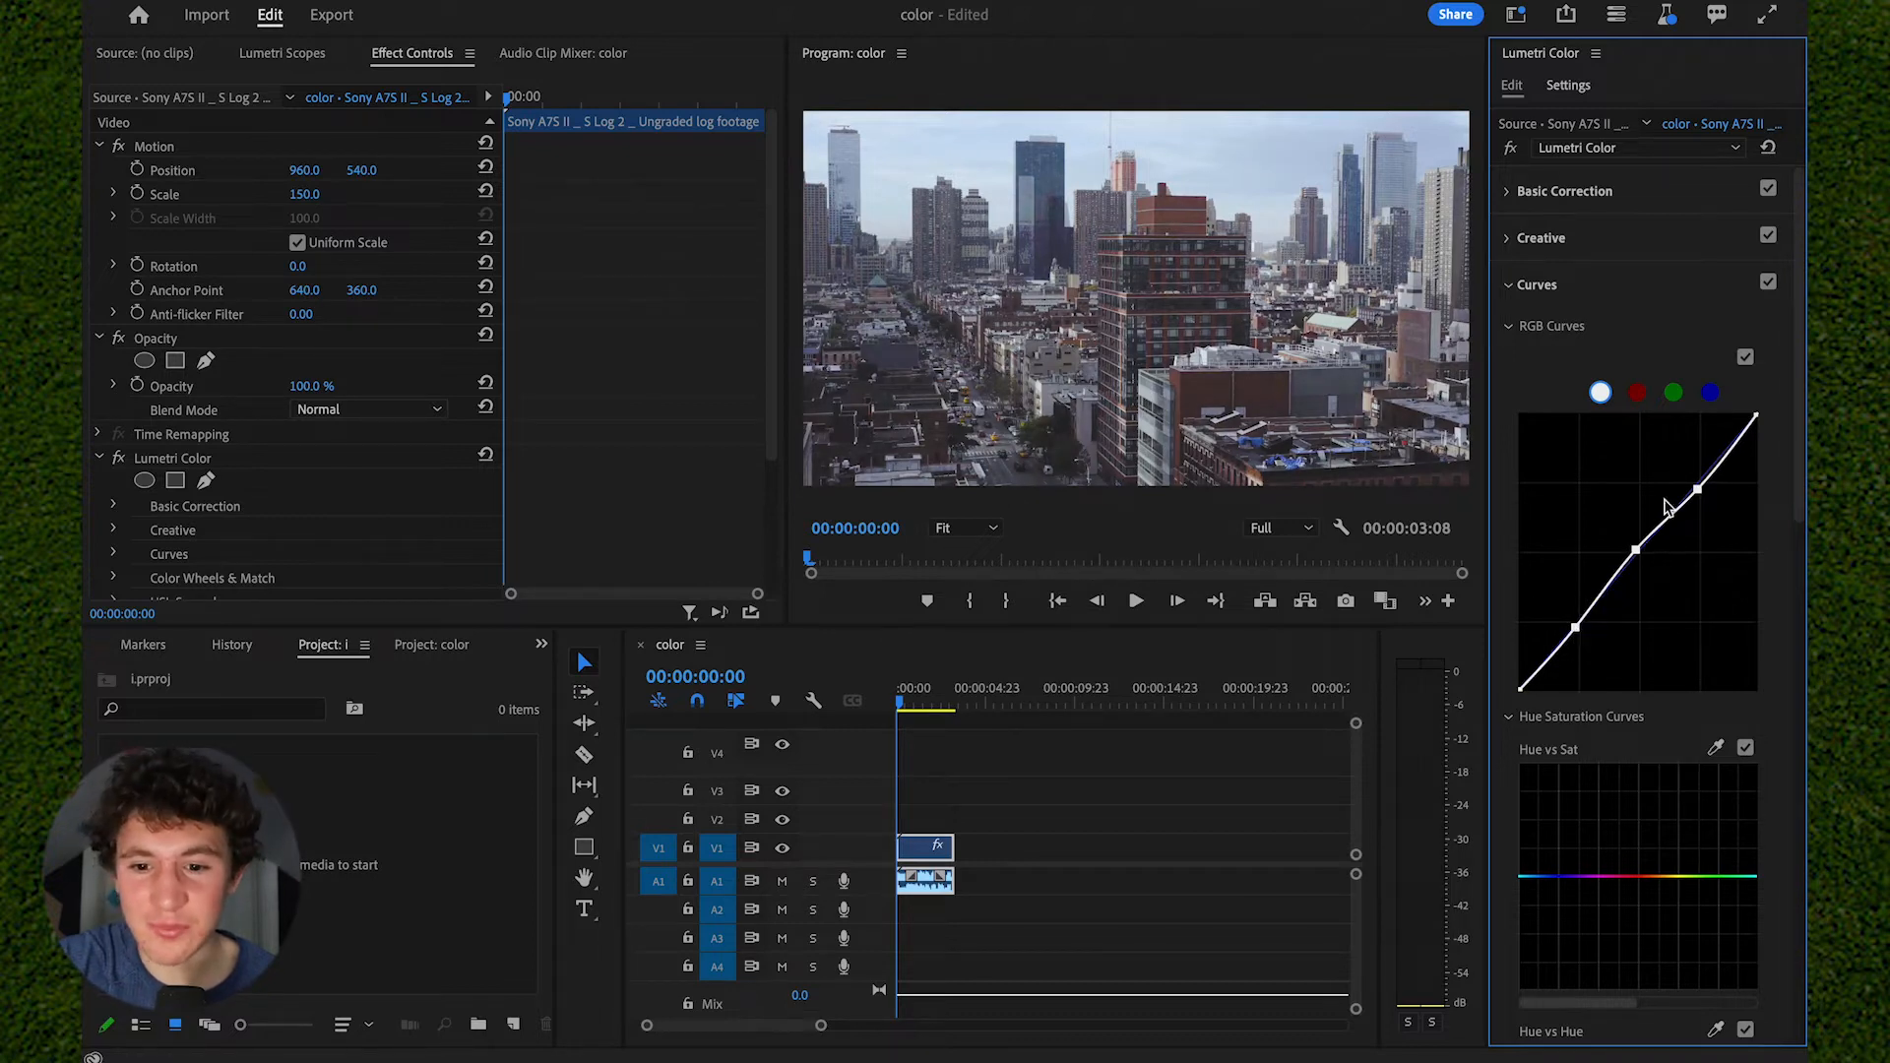
- Look through the red, green and blue channel curves and the Color Wheels & Match controls
click(1637, 392)
click(1673, 393)
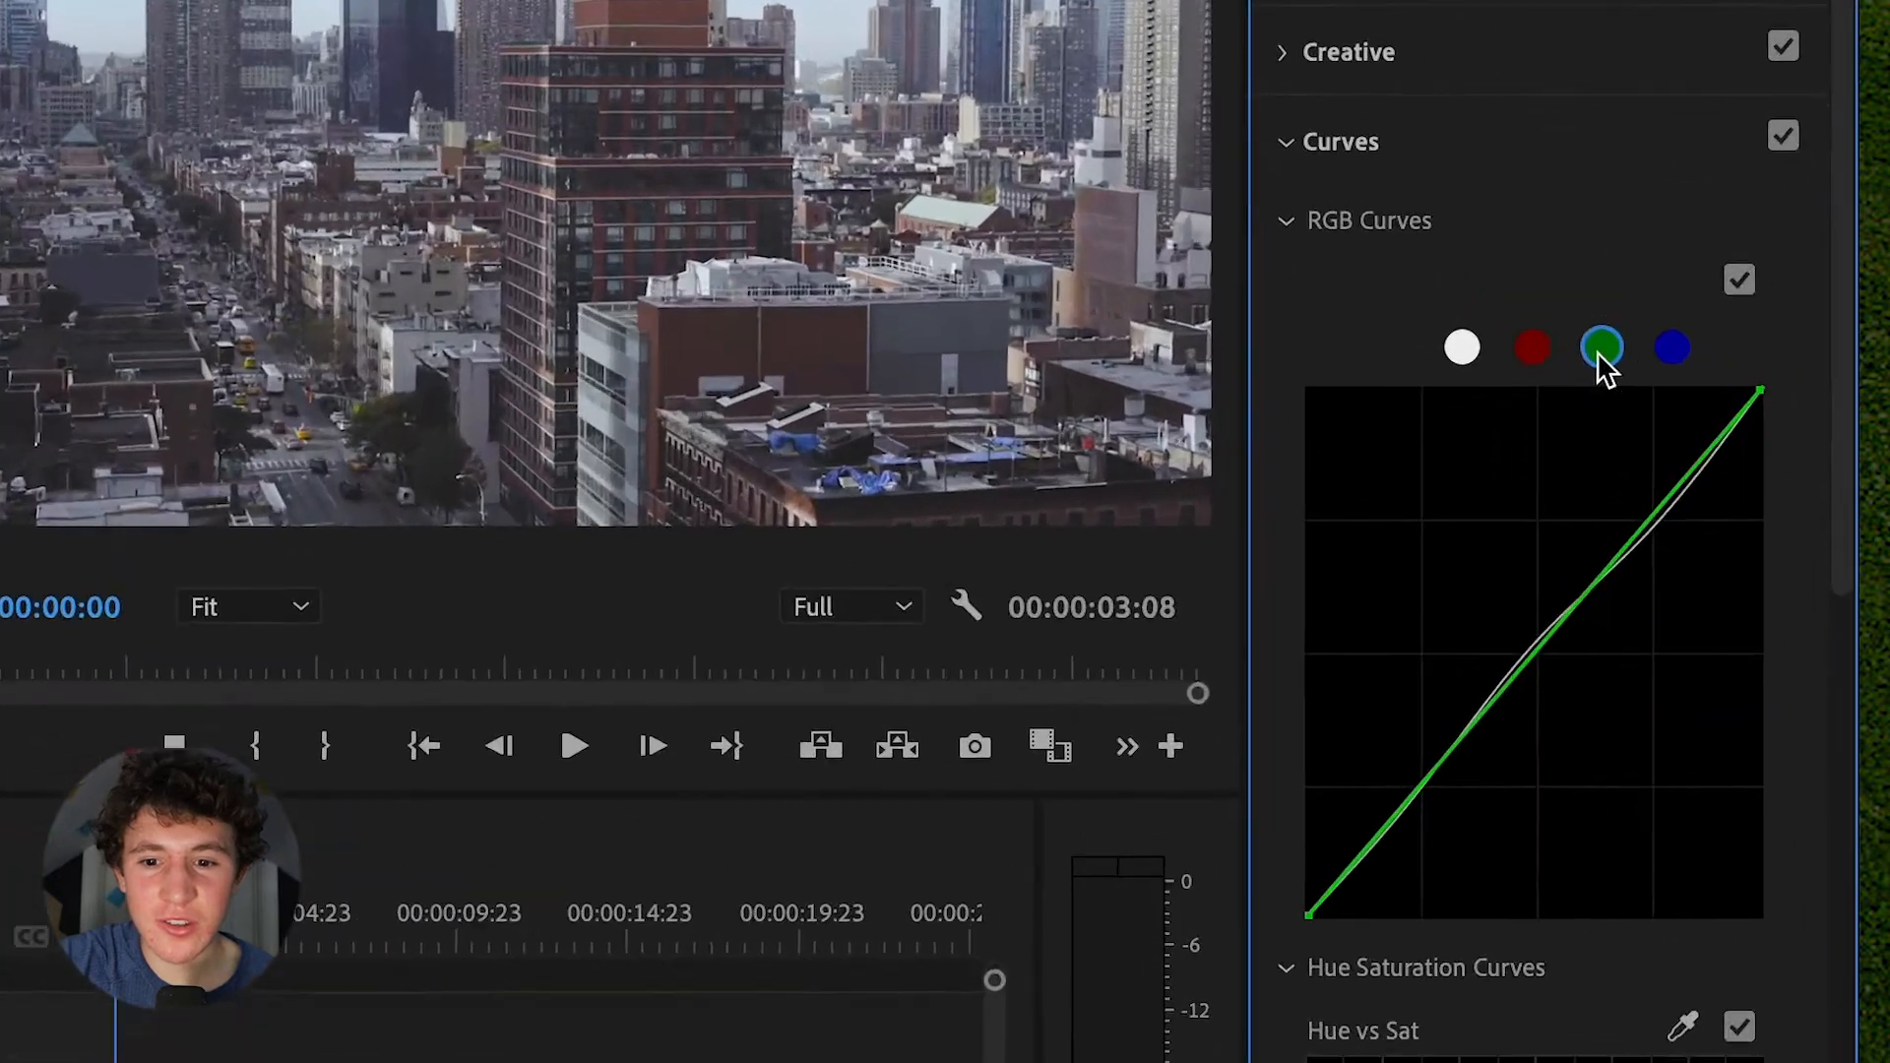
click(1673, 348)
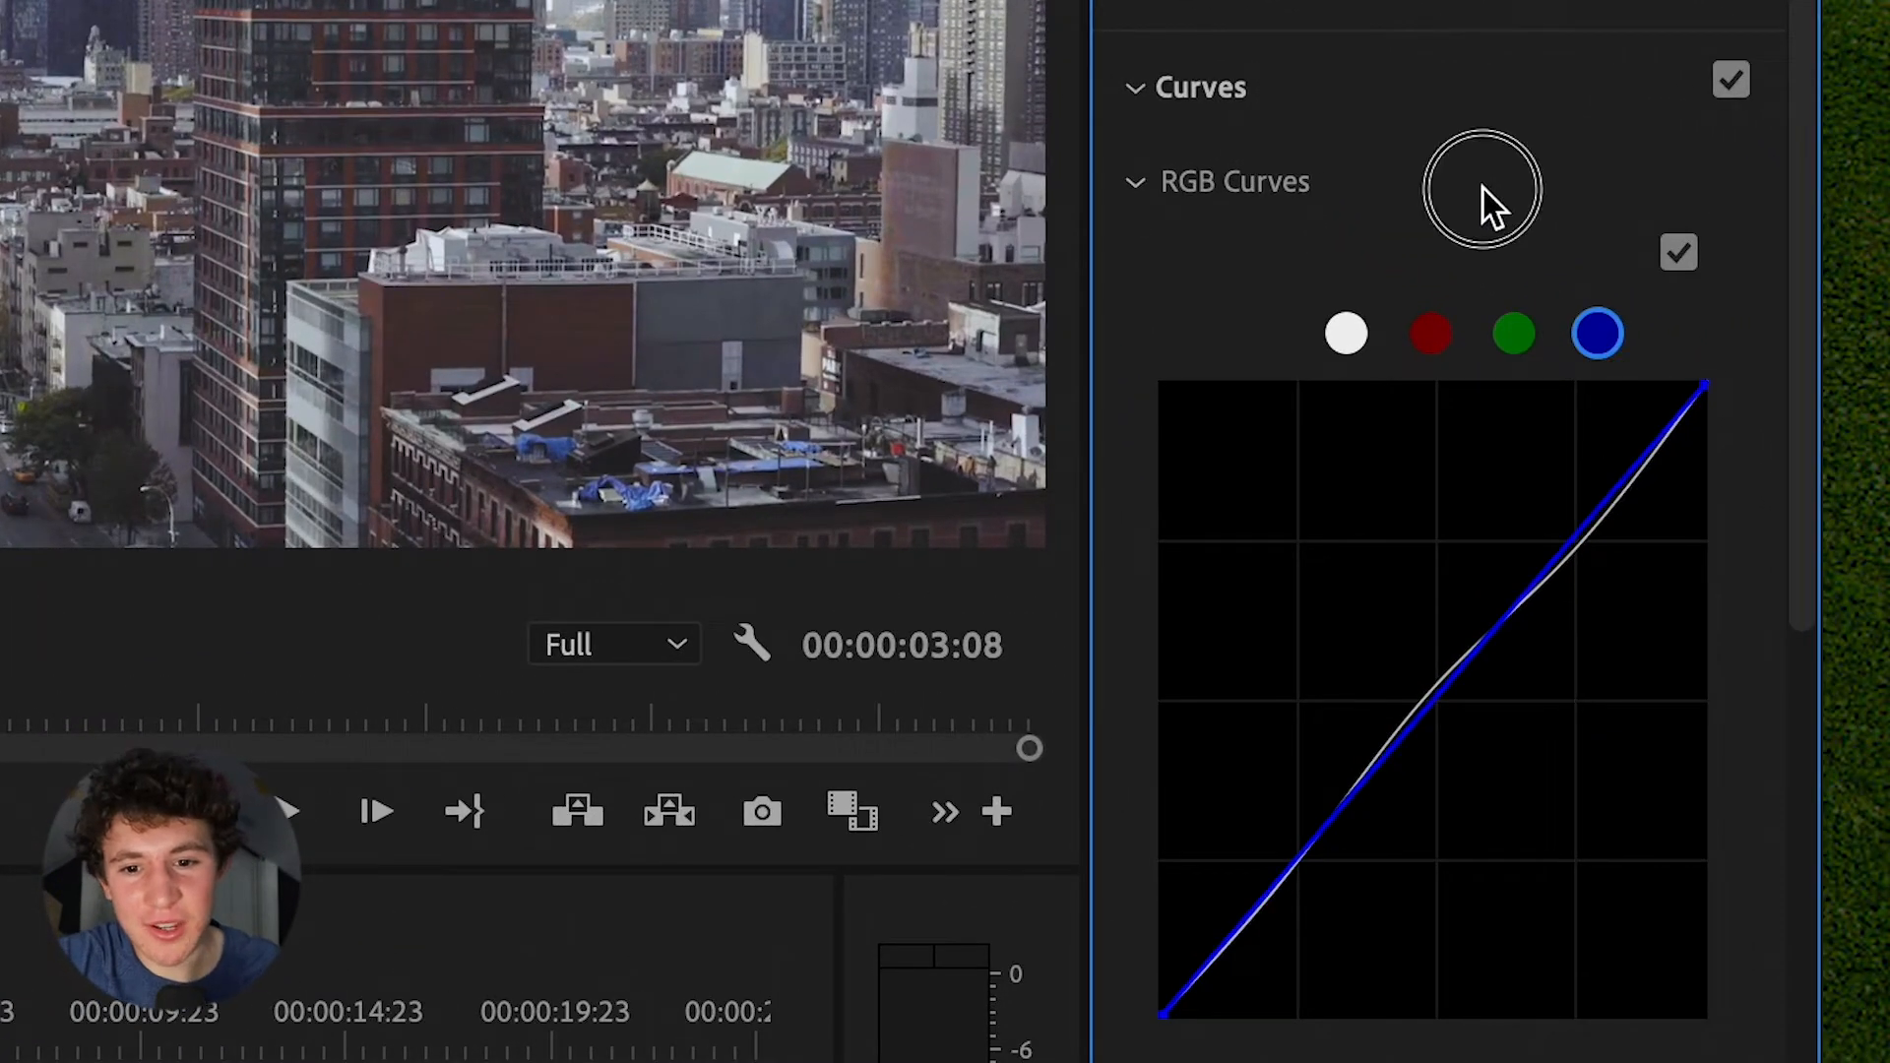
click(1417, 81)
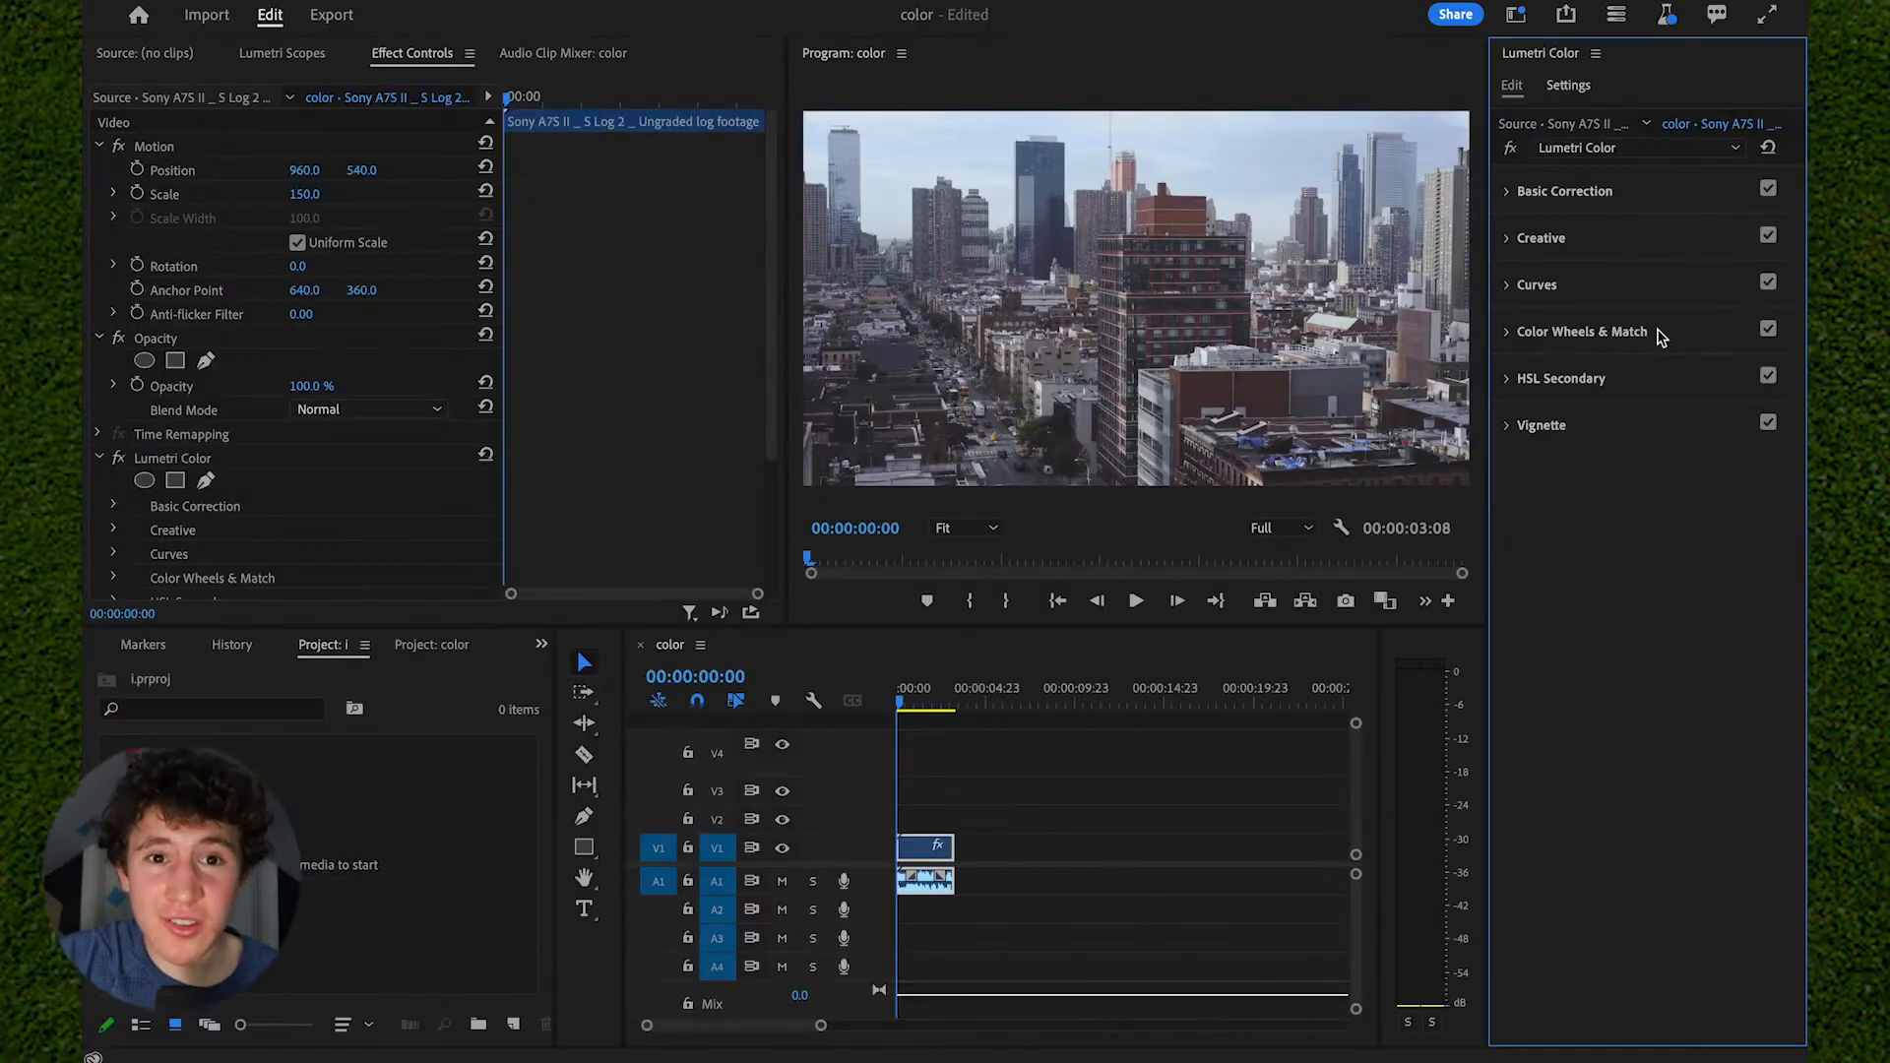
click(1660, 334)
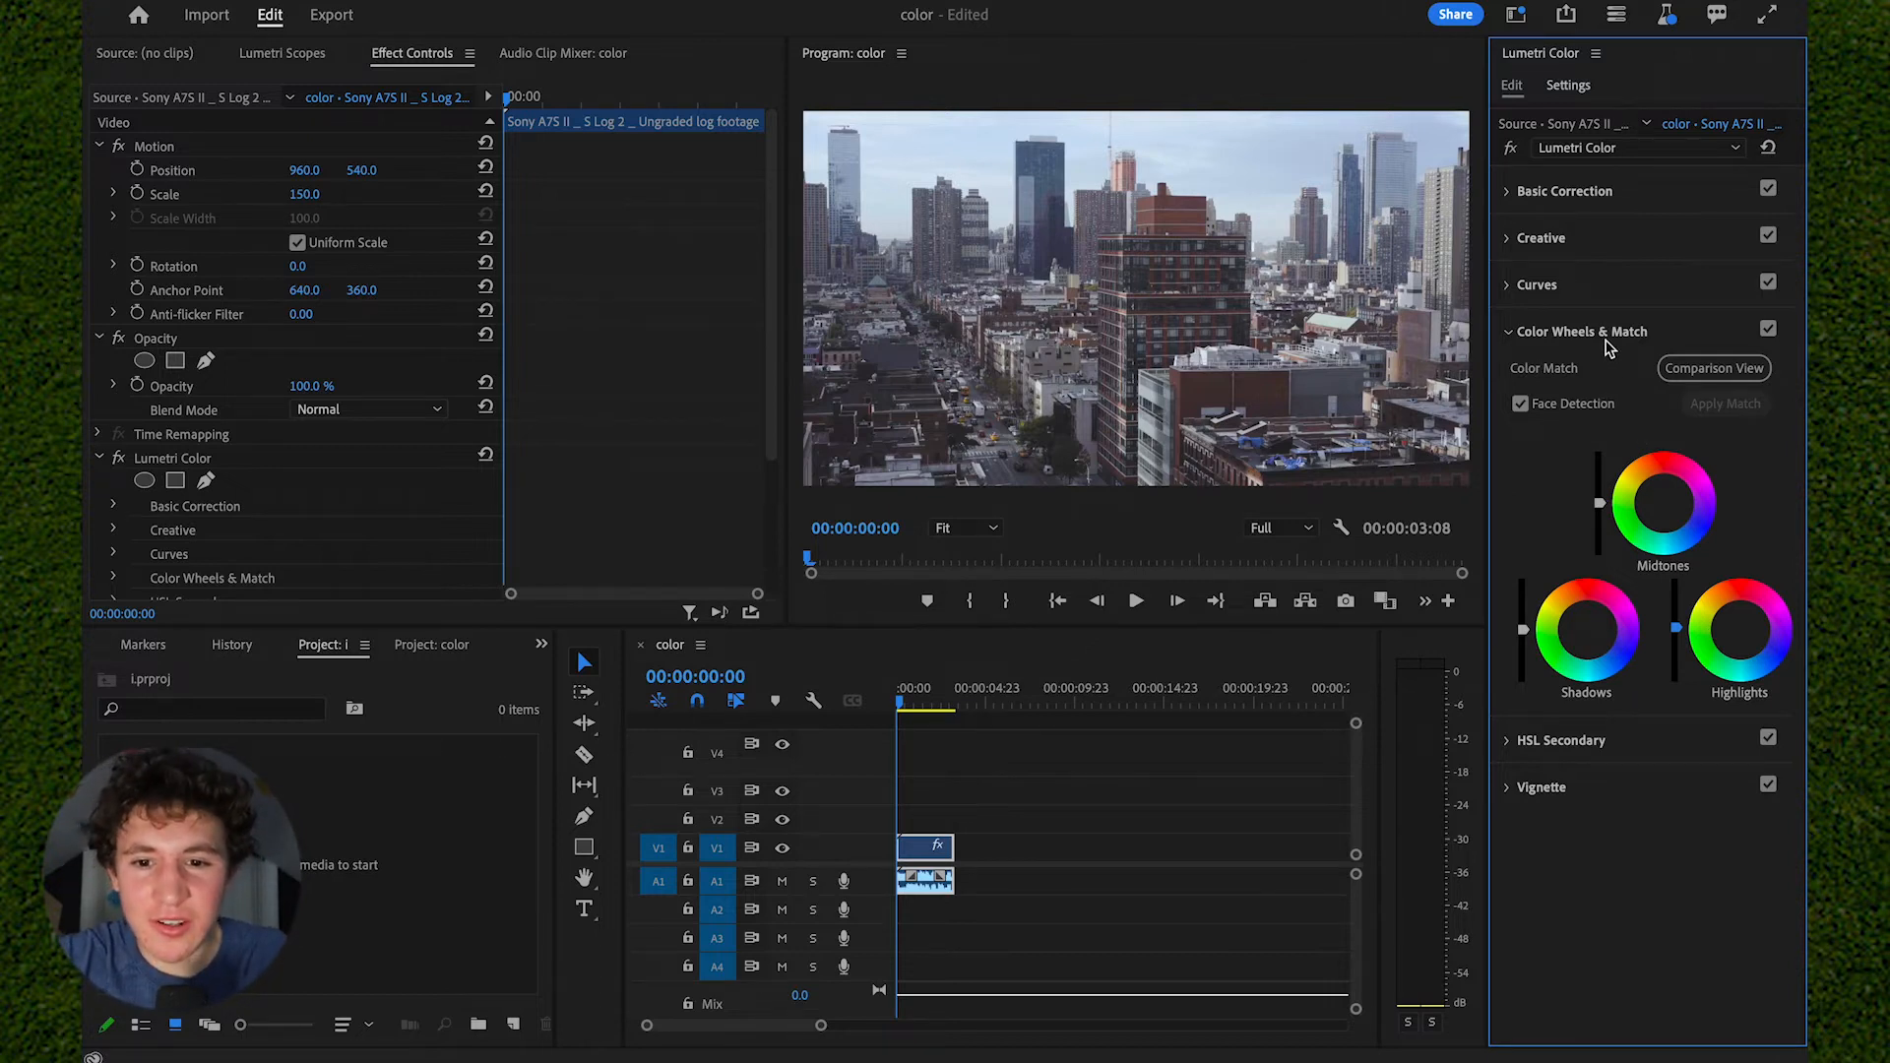
click(1610, 338)
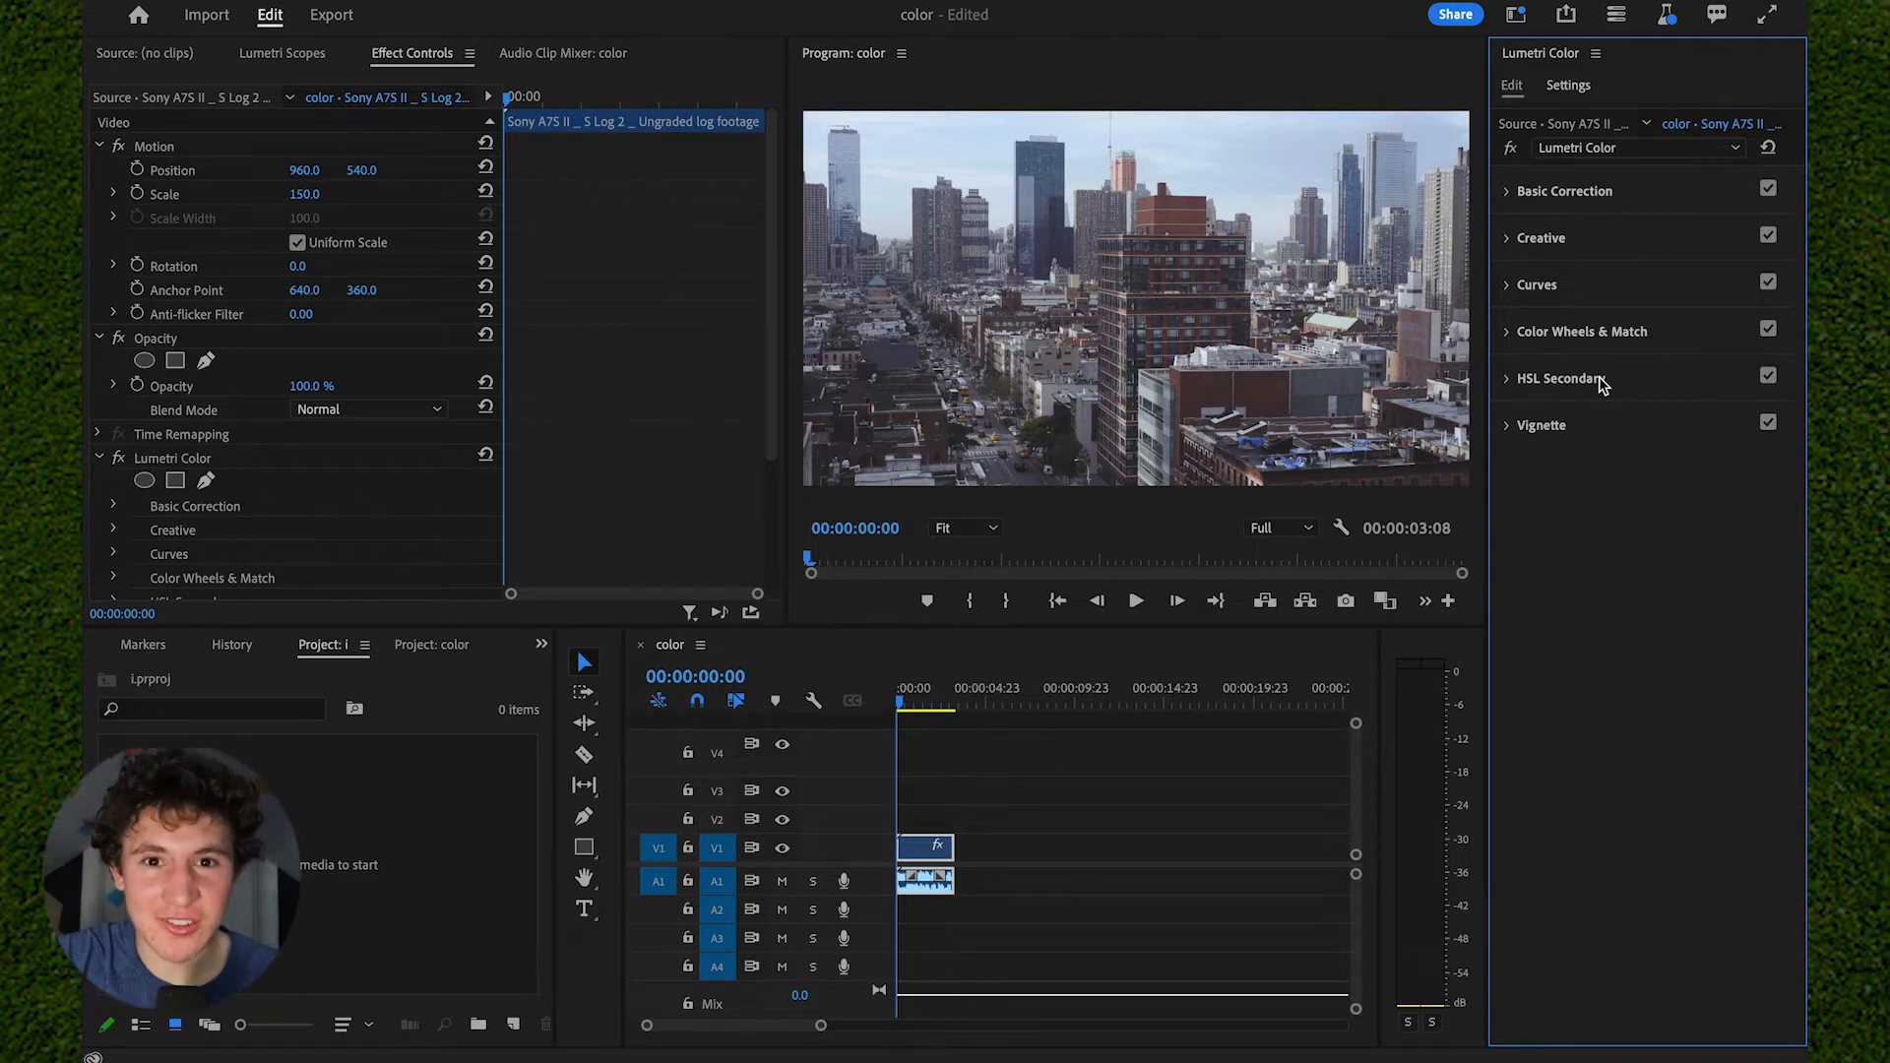
- Set the HSL Secondary key color by sampling the reddish-brown wall of the low building in the foreground
click(1601, 382)
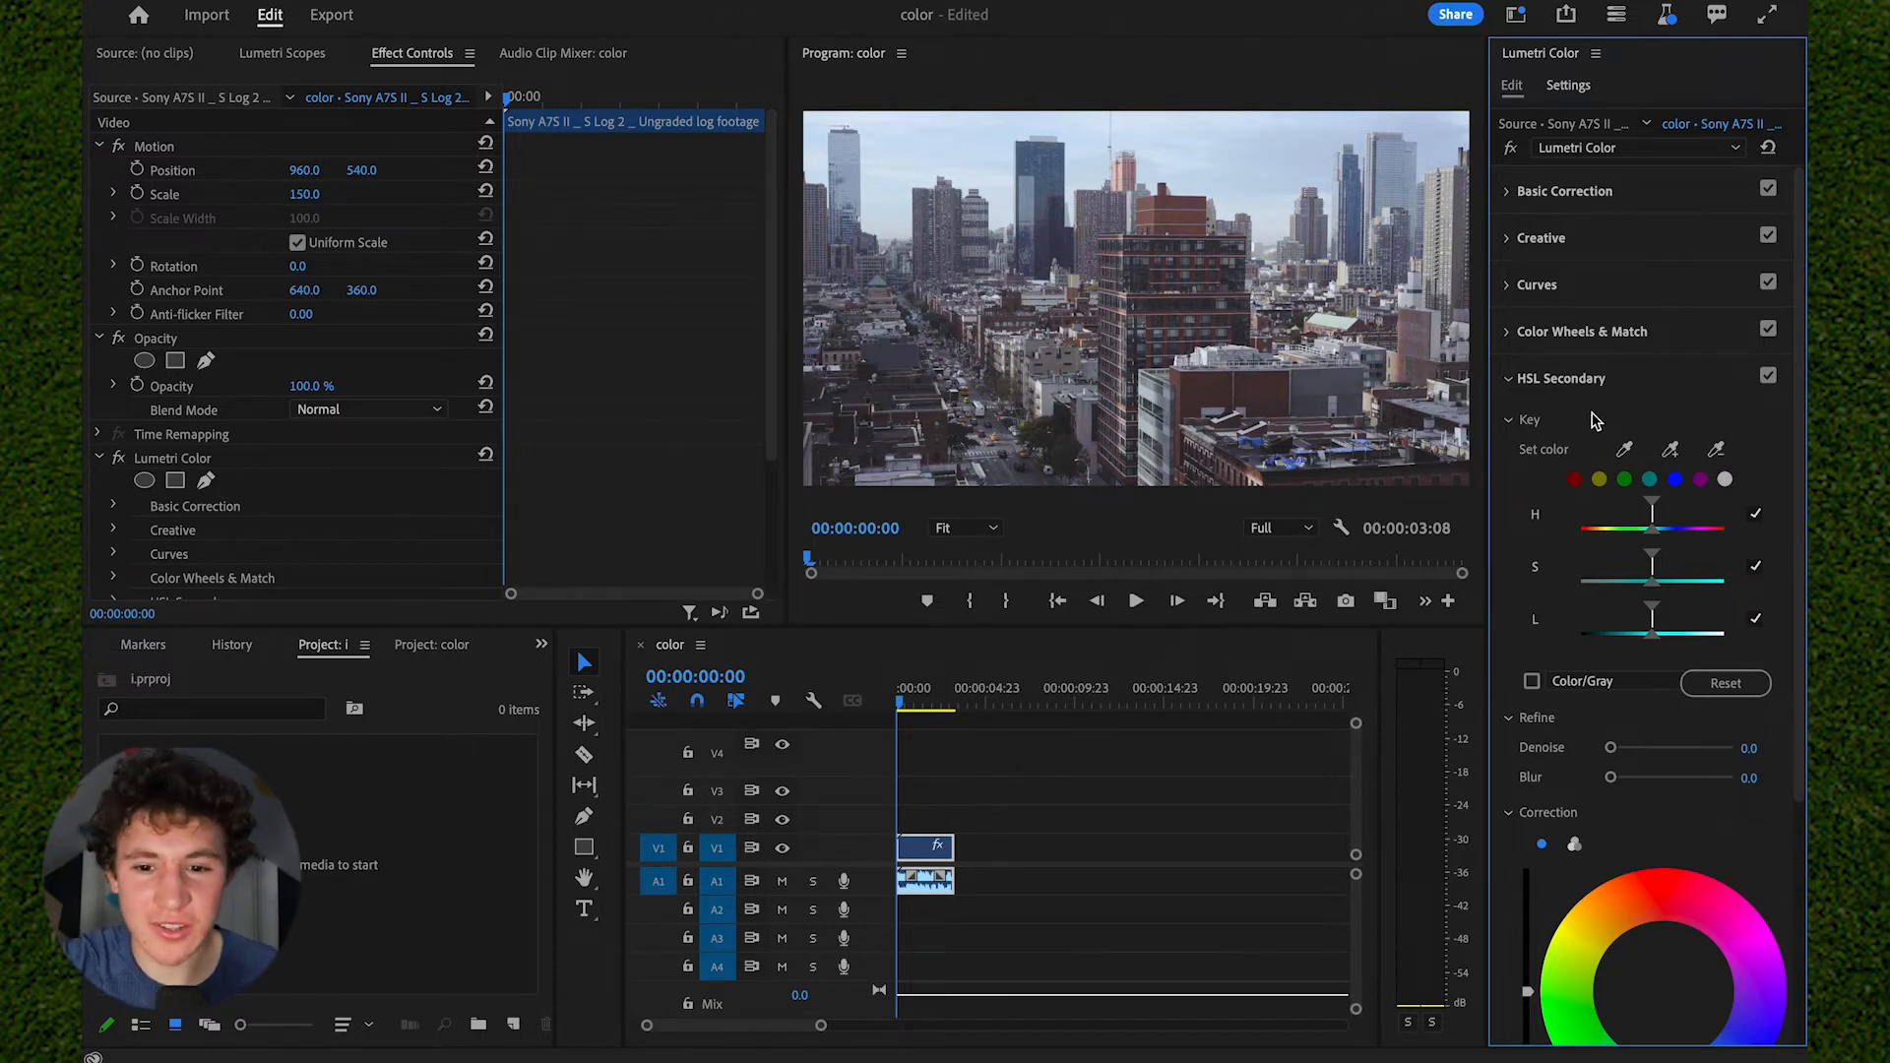
click(1629, 451)
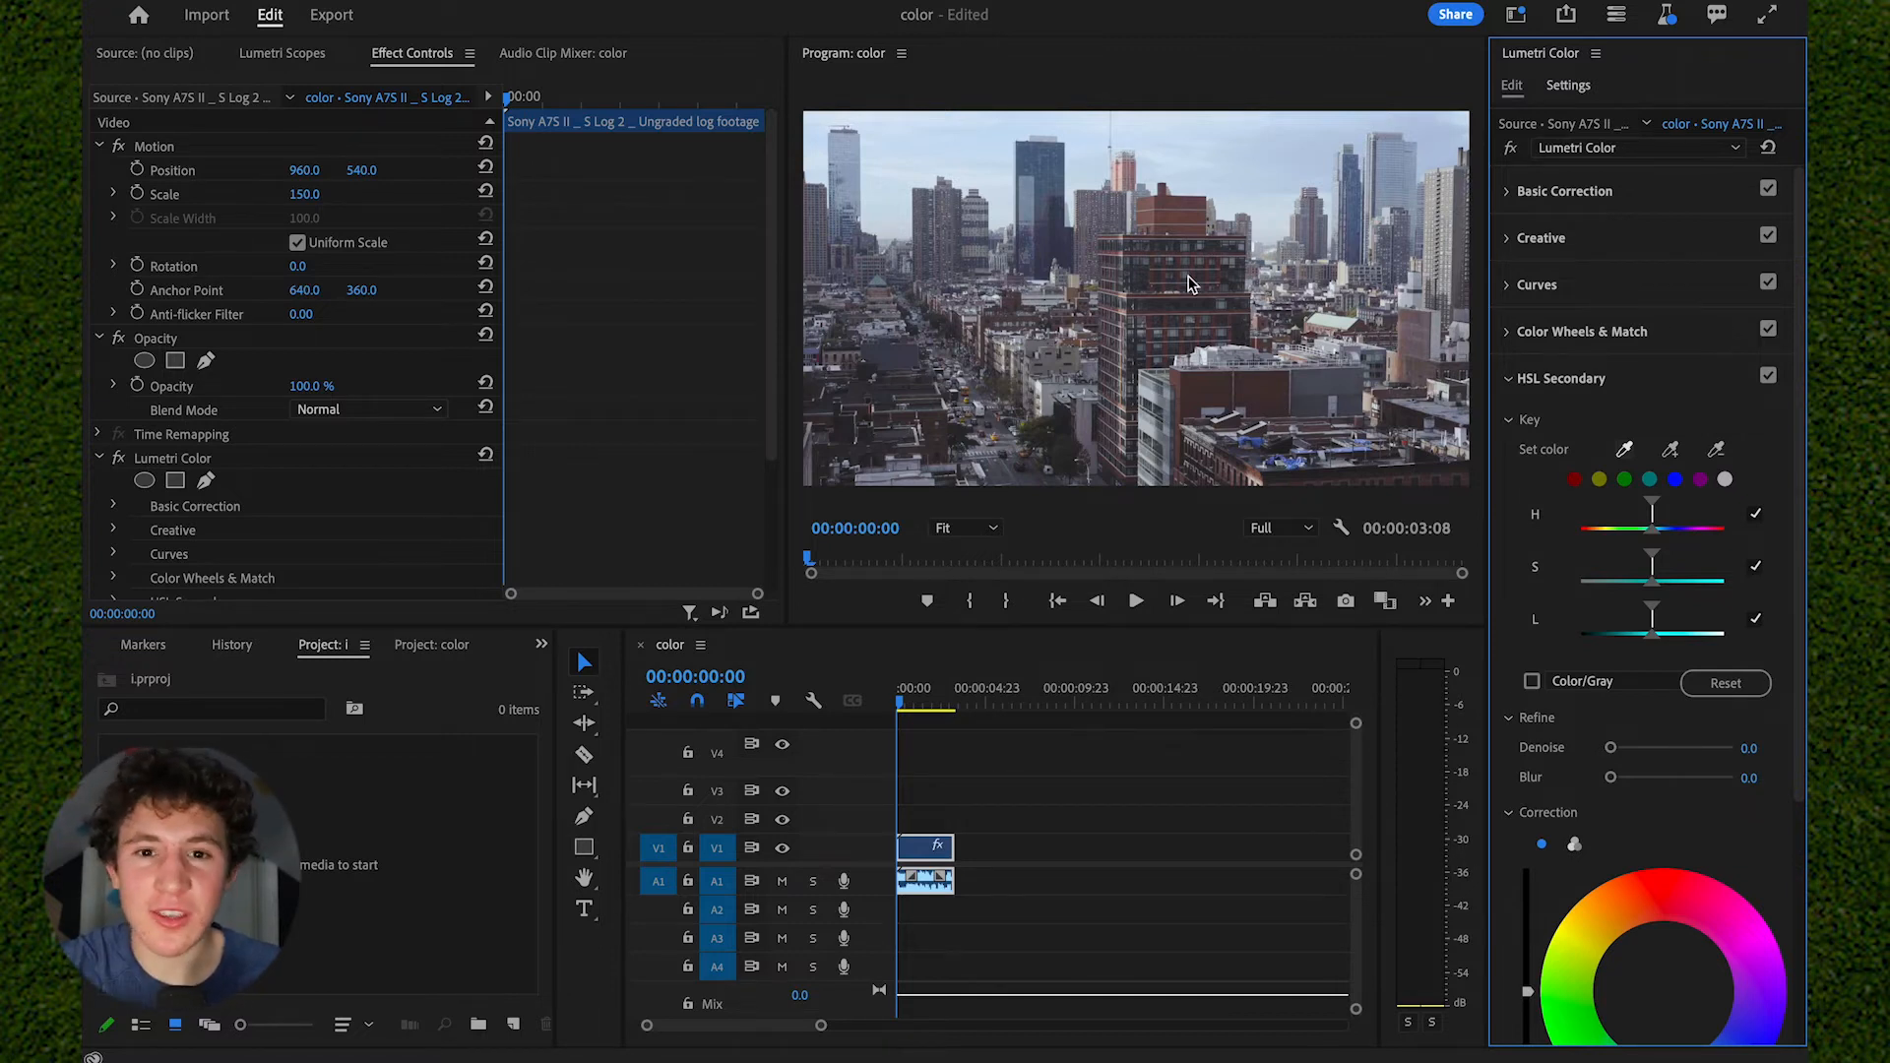
click(1263, 396)
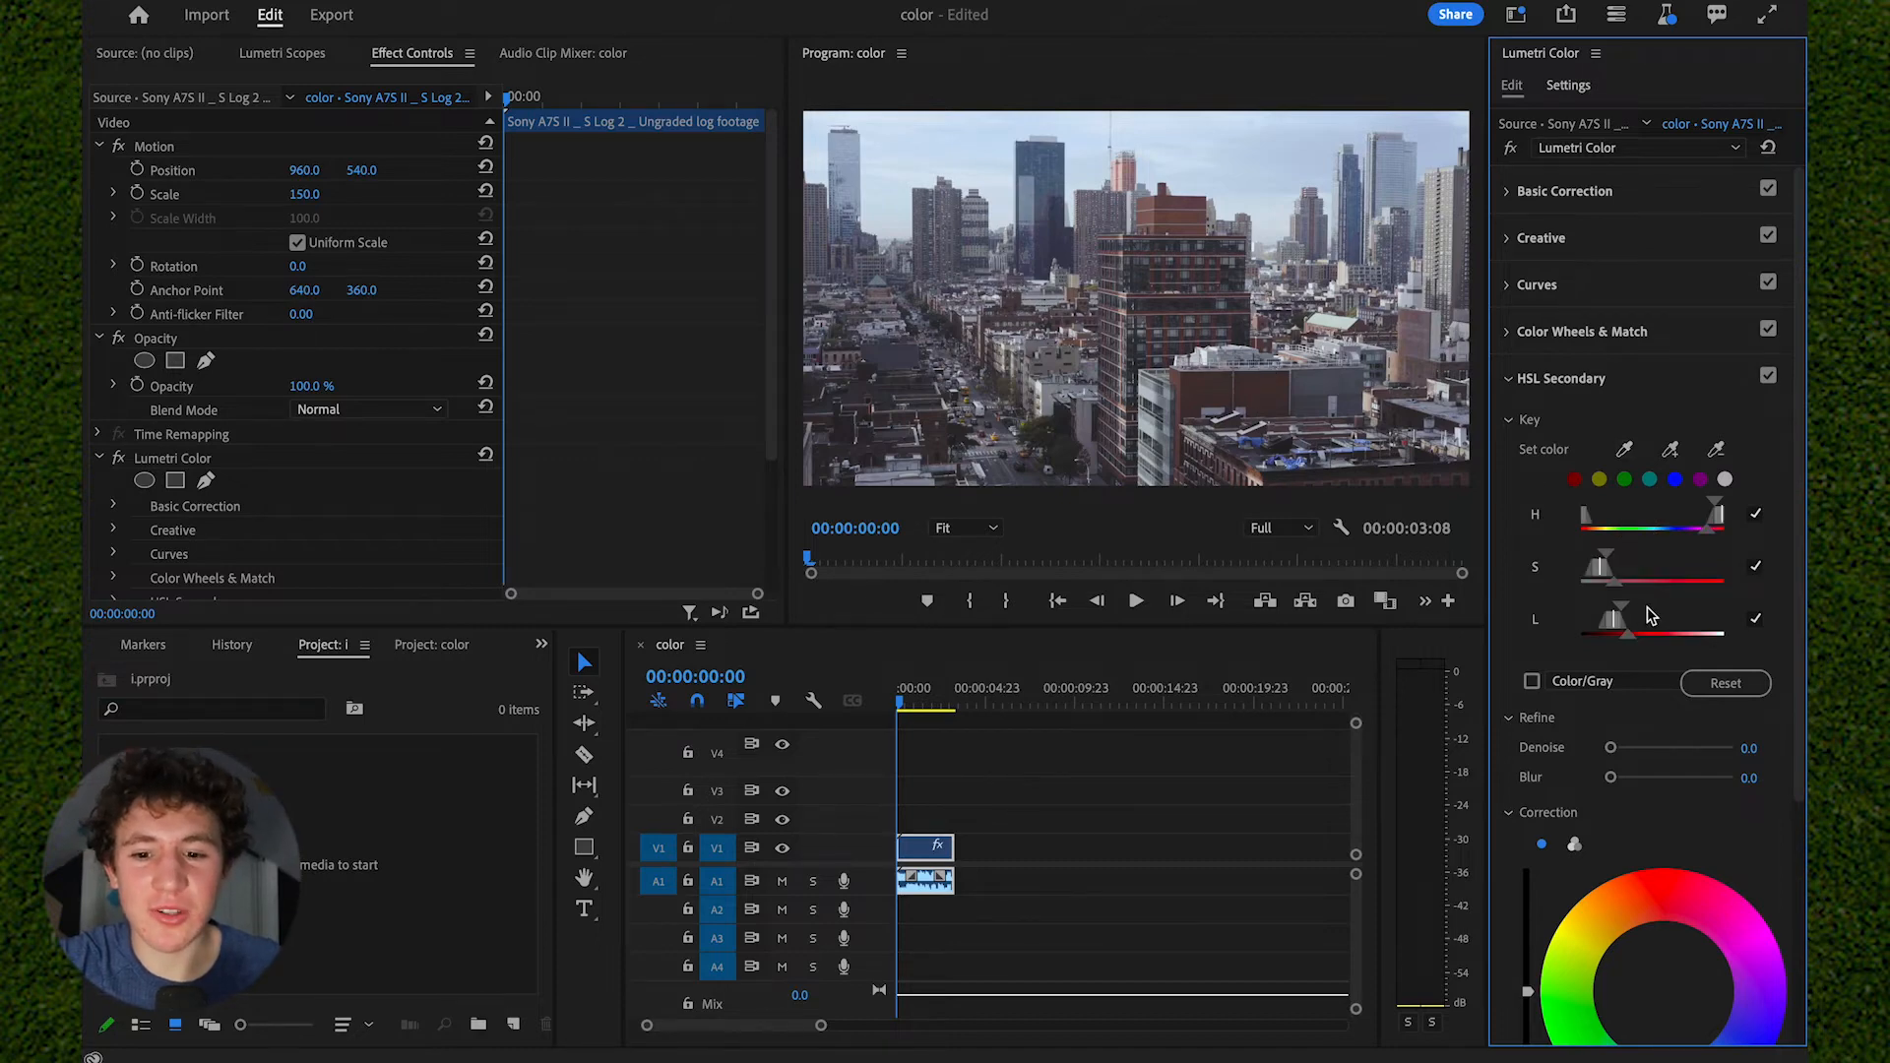
- Widen the upper falloff of the HSL Secondary key's saturation range and set the correction's saturation to 150.0
scroll(1650, 615, down, 3)
drag(1619, 425, 1634, 430)
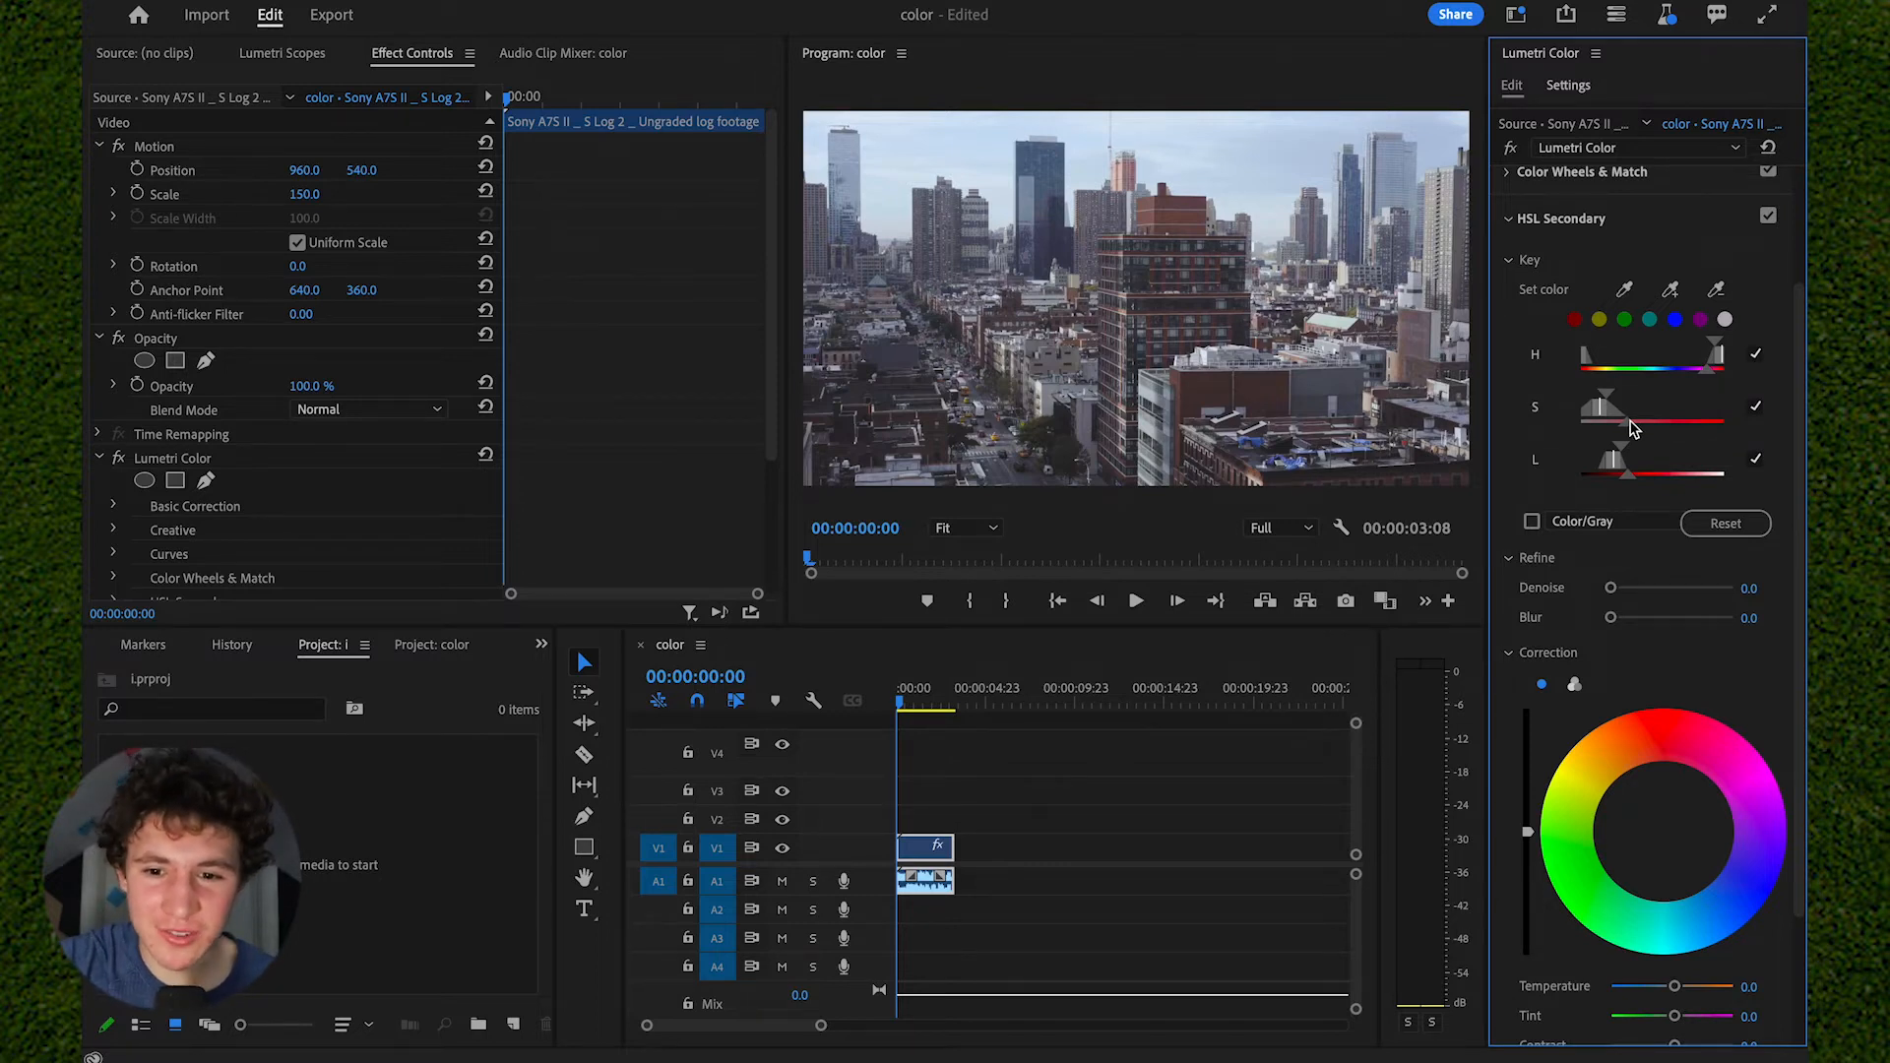
scroll(1633, 429, down, 3)
mouse_move(1675, 931)
mouse_down()
mouse_move(1761, 950)
mouse_move(1615, 935)
mouse_move(1703, 930)
mouse_up()
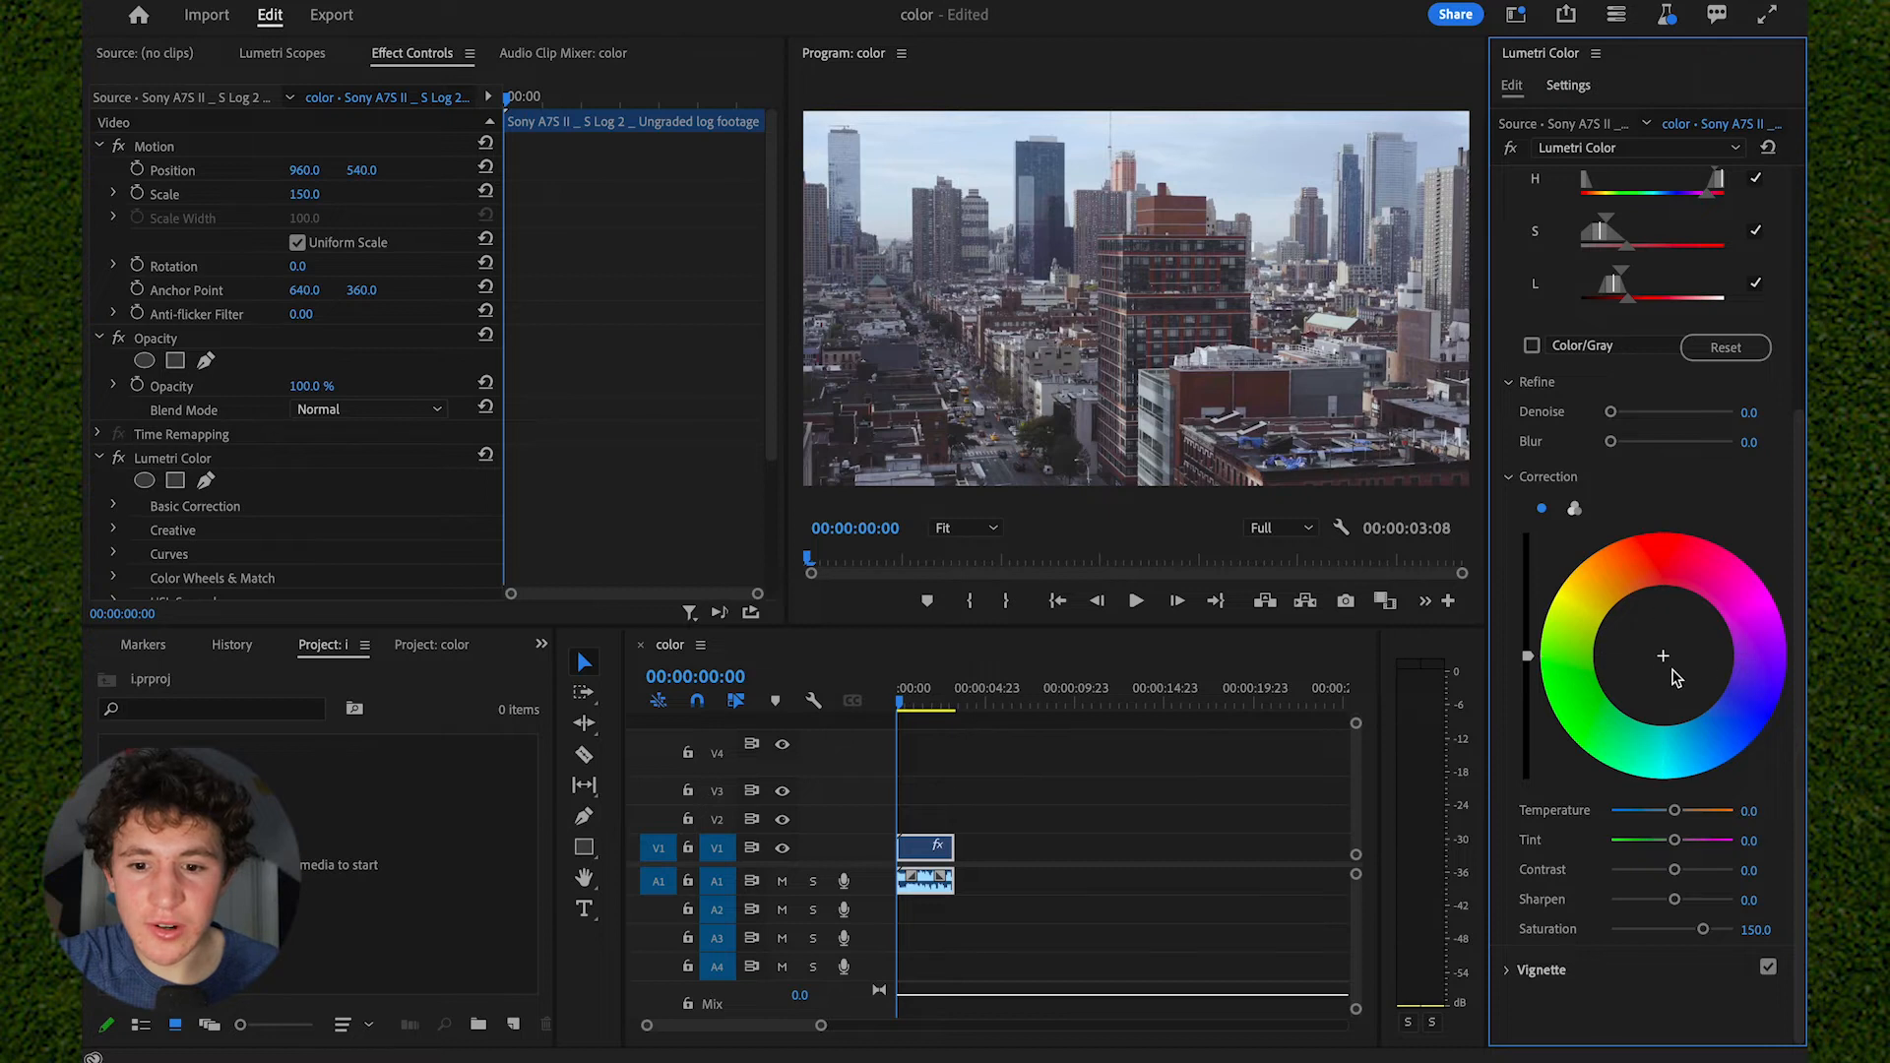
- Shift the HSL Secondary correction's color wheel slightly toward red
drag(1662, 657, 1662, 638)
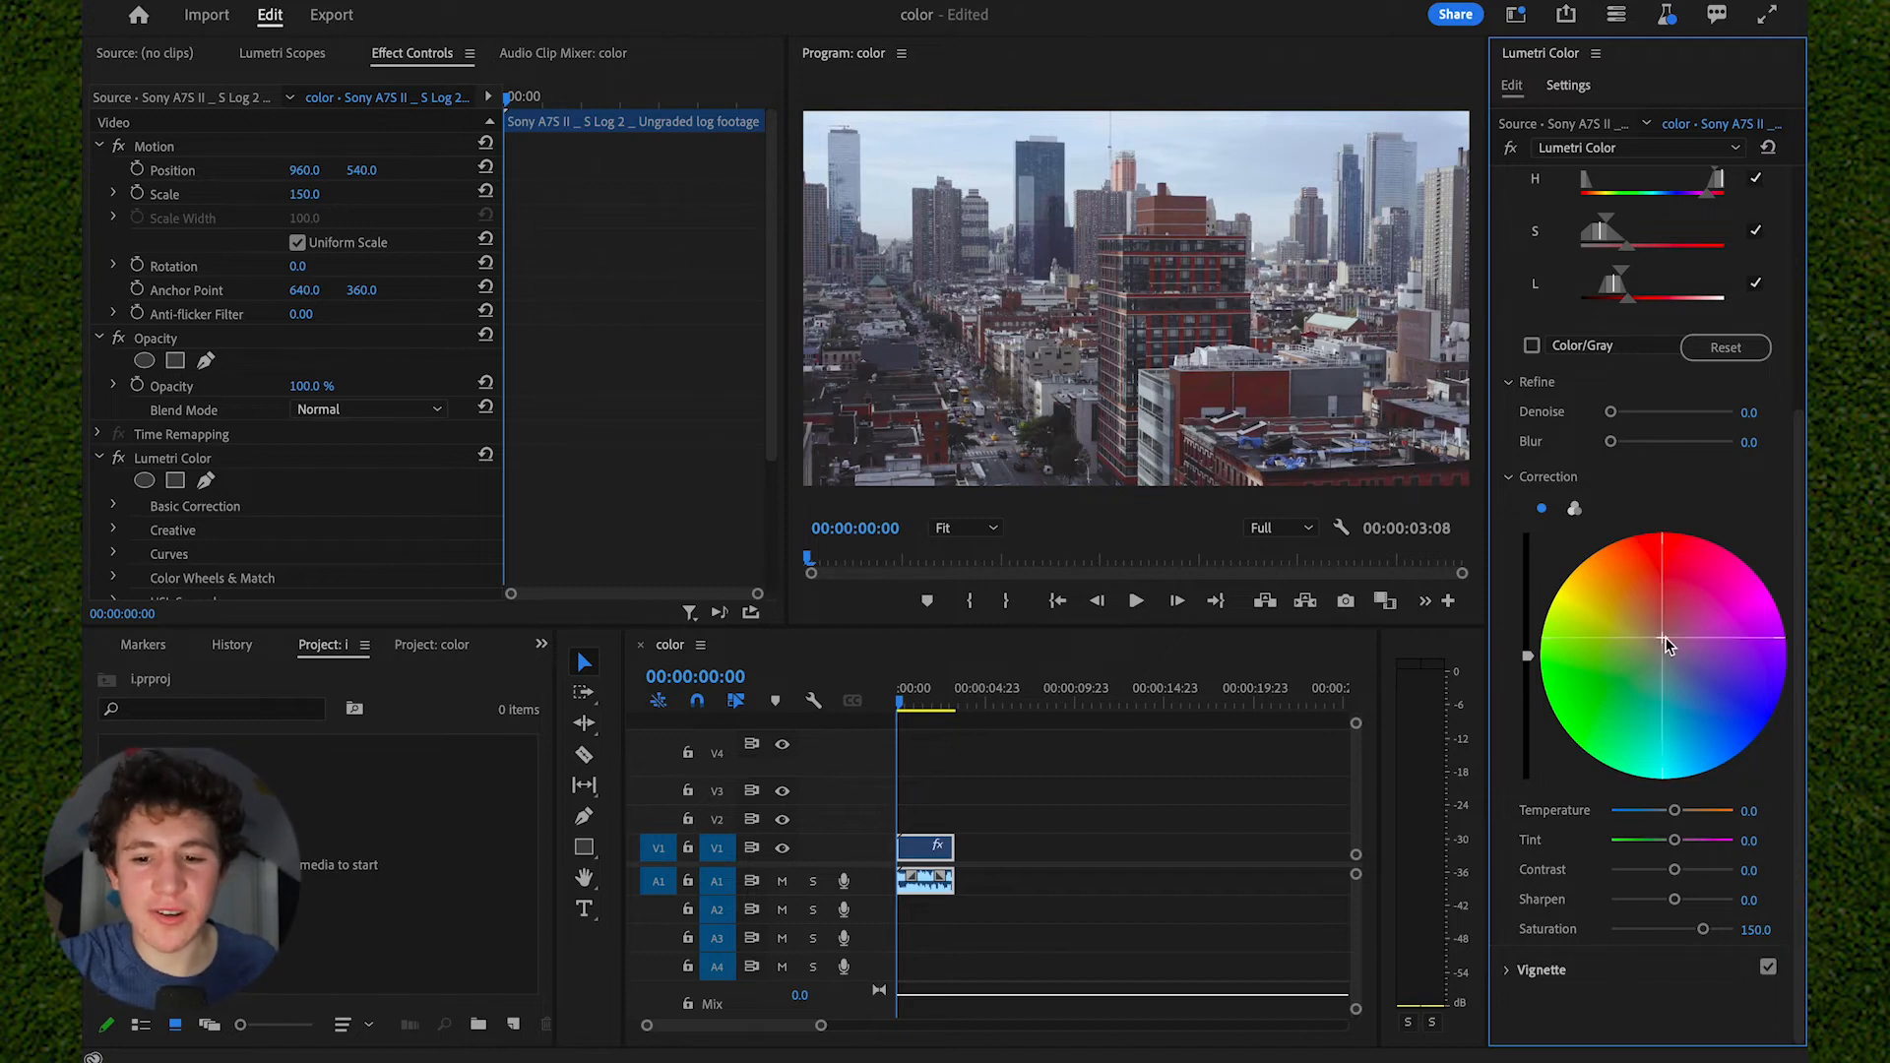
mouse_move(1661, 638)
mouse_down()
mouse_move(1675, 675)
mouse_move(1664, 640)
mouse_up()
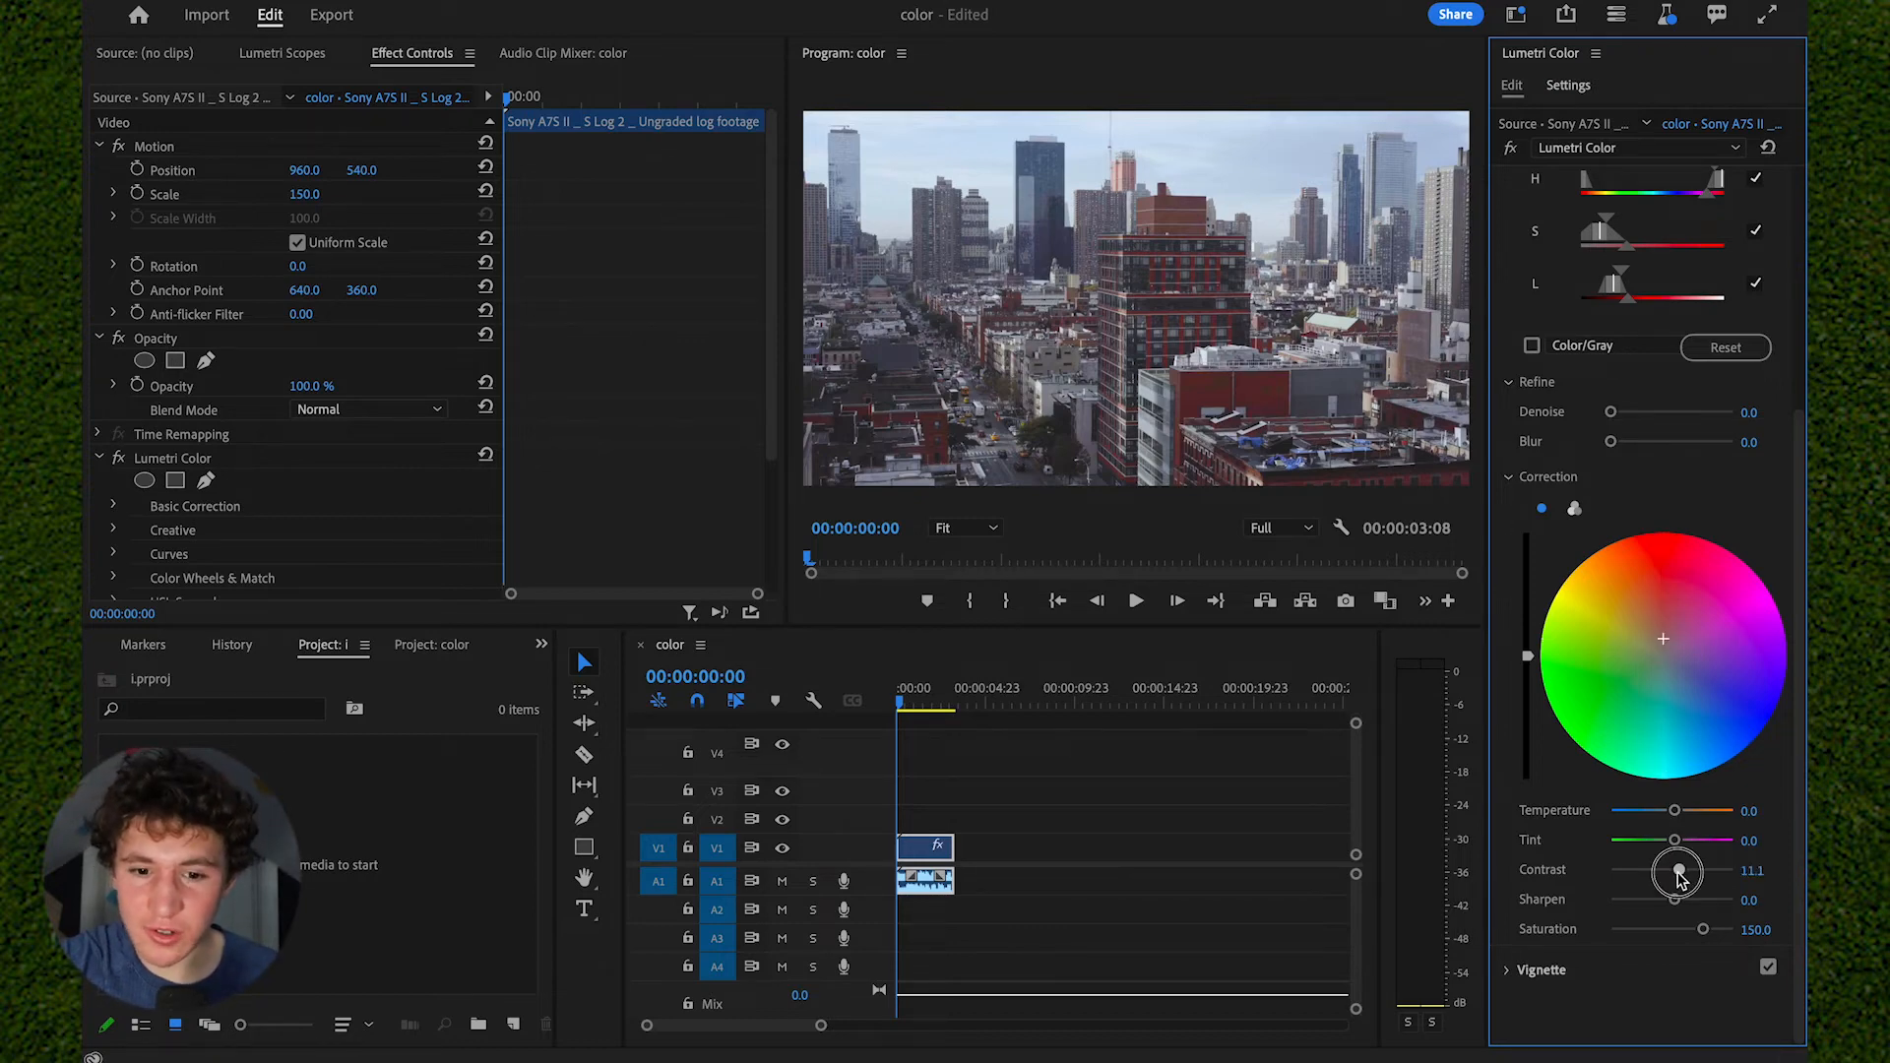
scroll(1710, 517, up, 3)
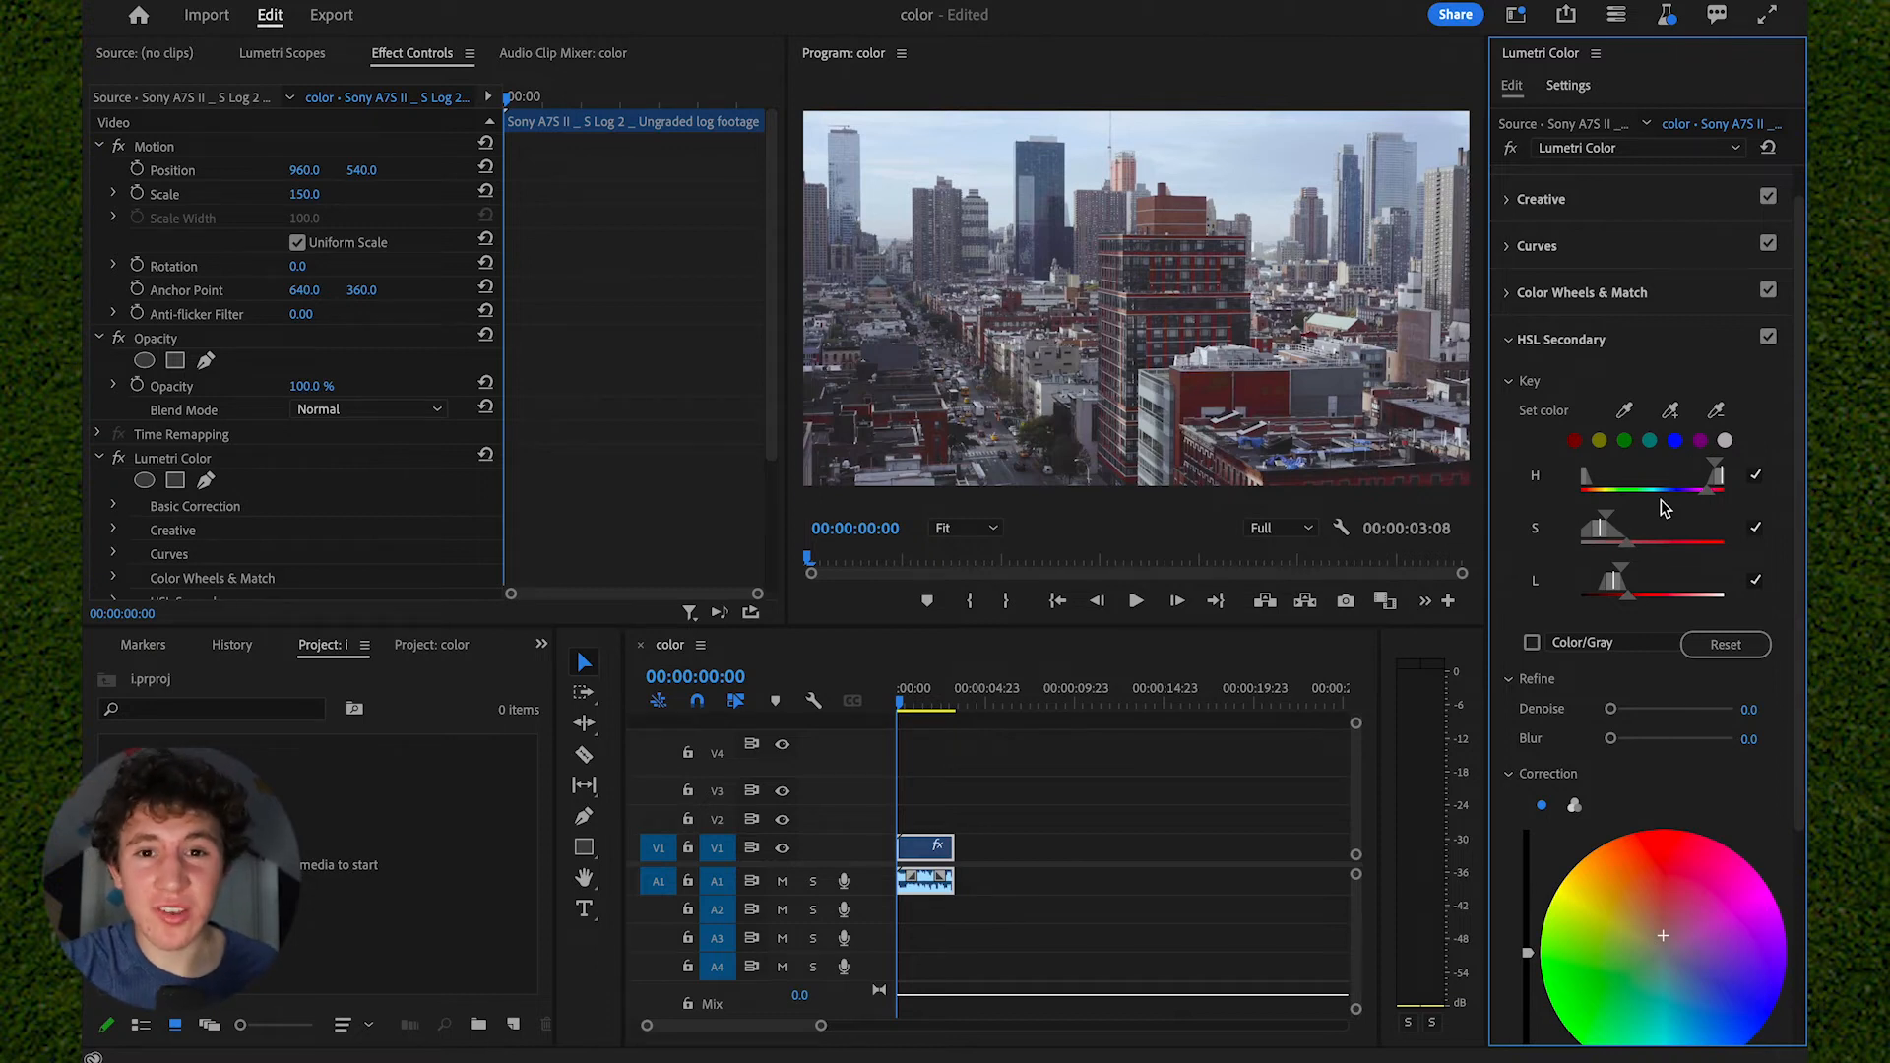
scroll(1662, 504, down, 3)
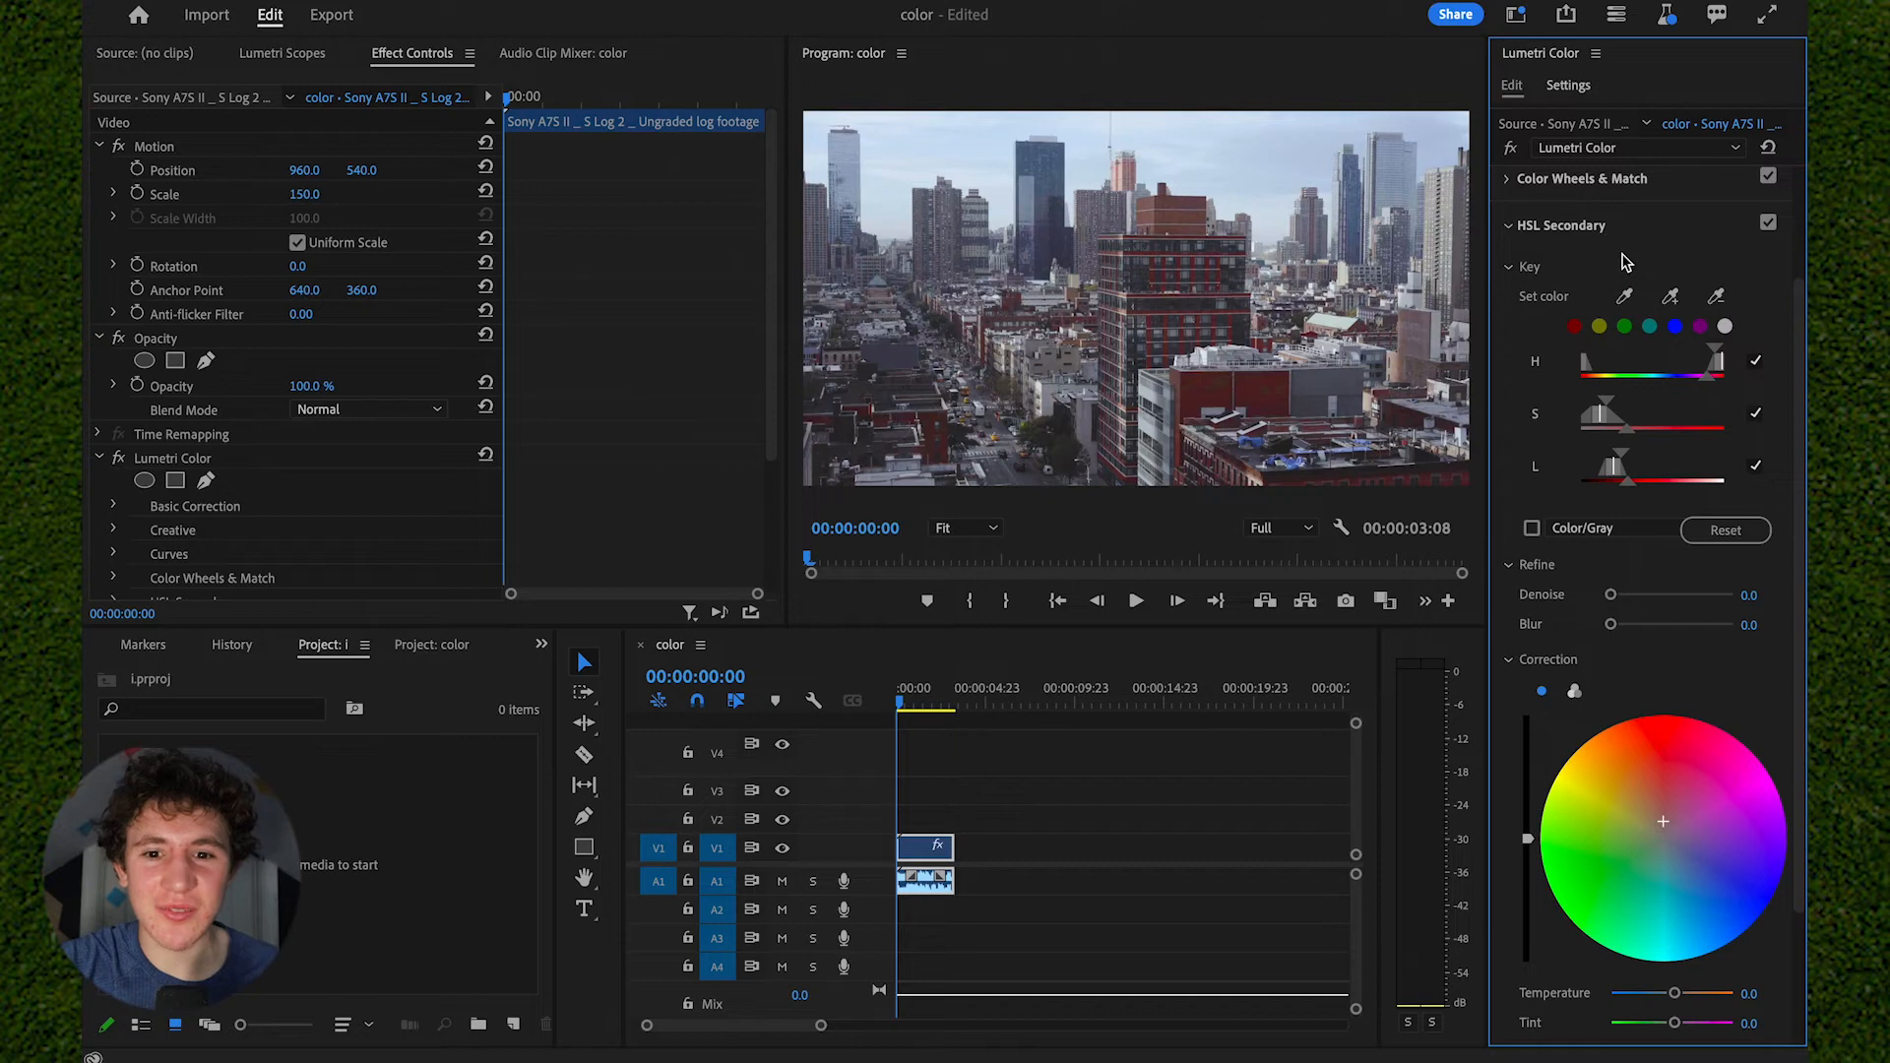
scroll(1578, 404, up, 3)
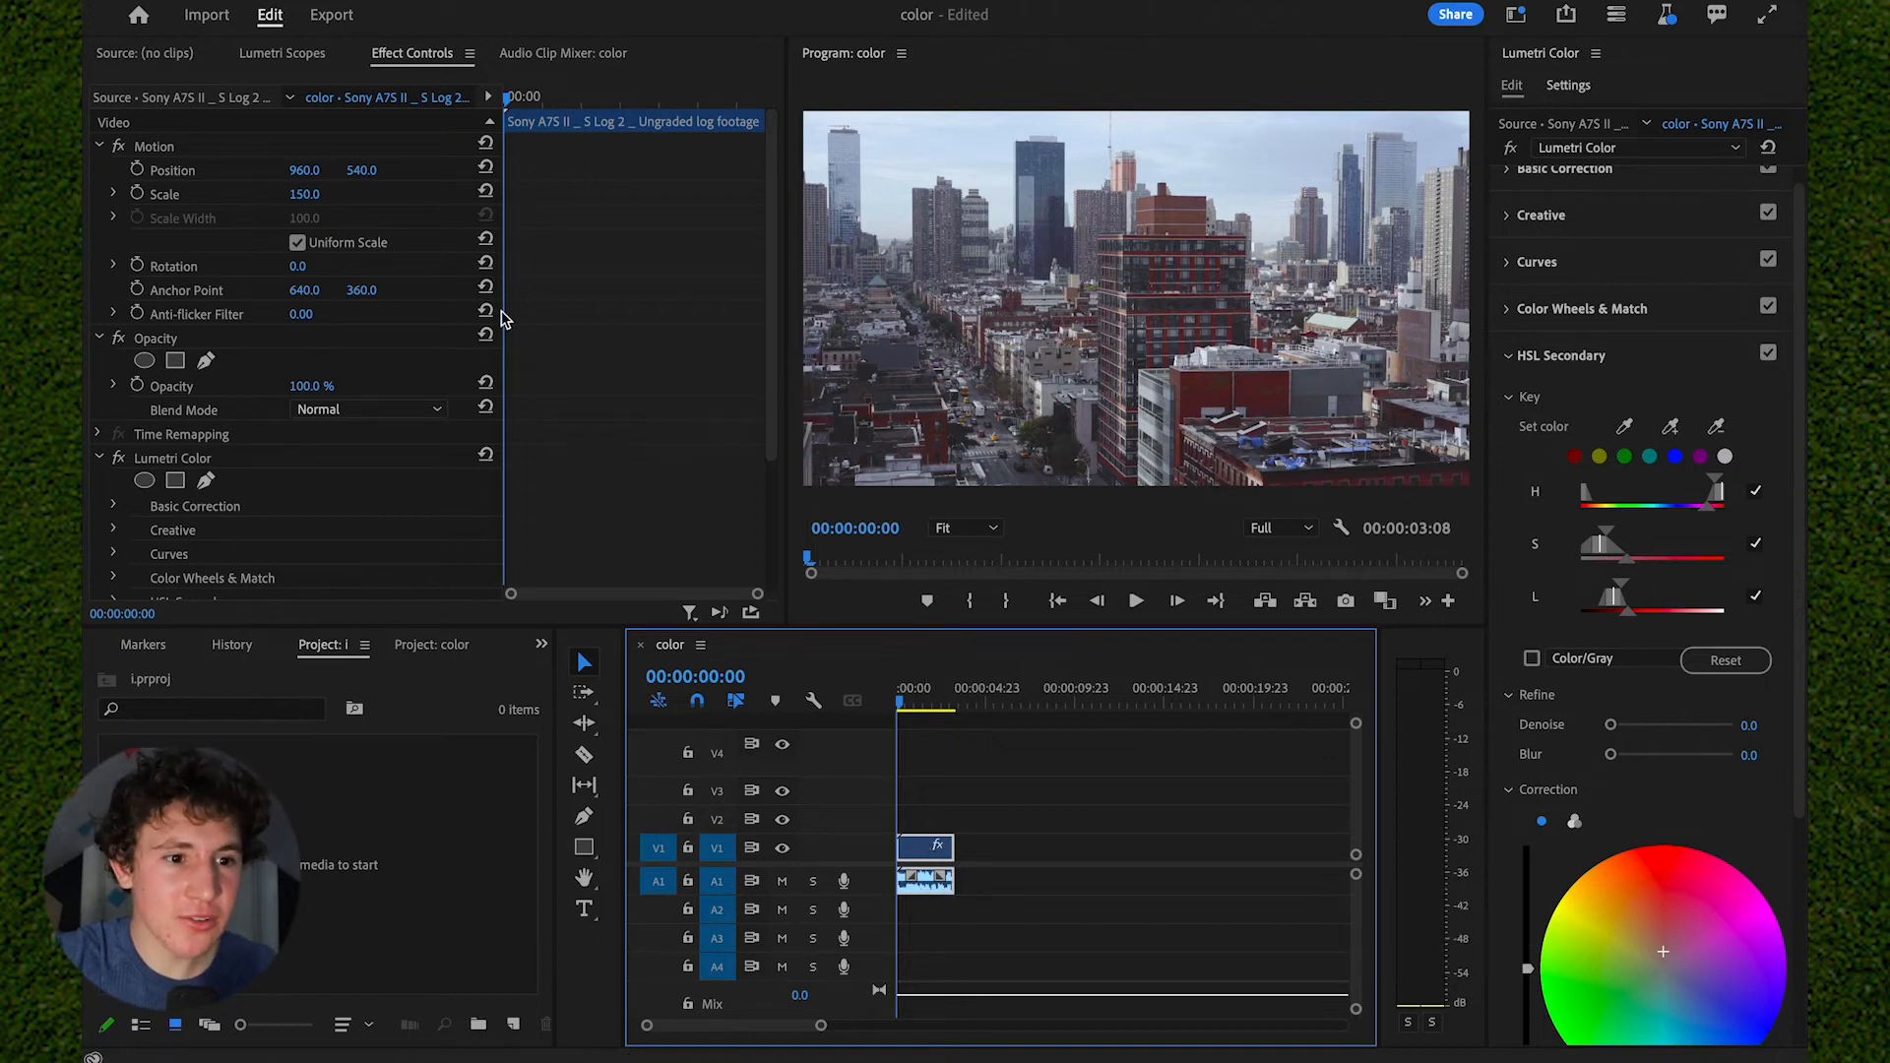
click(417, 61)
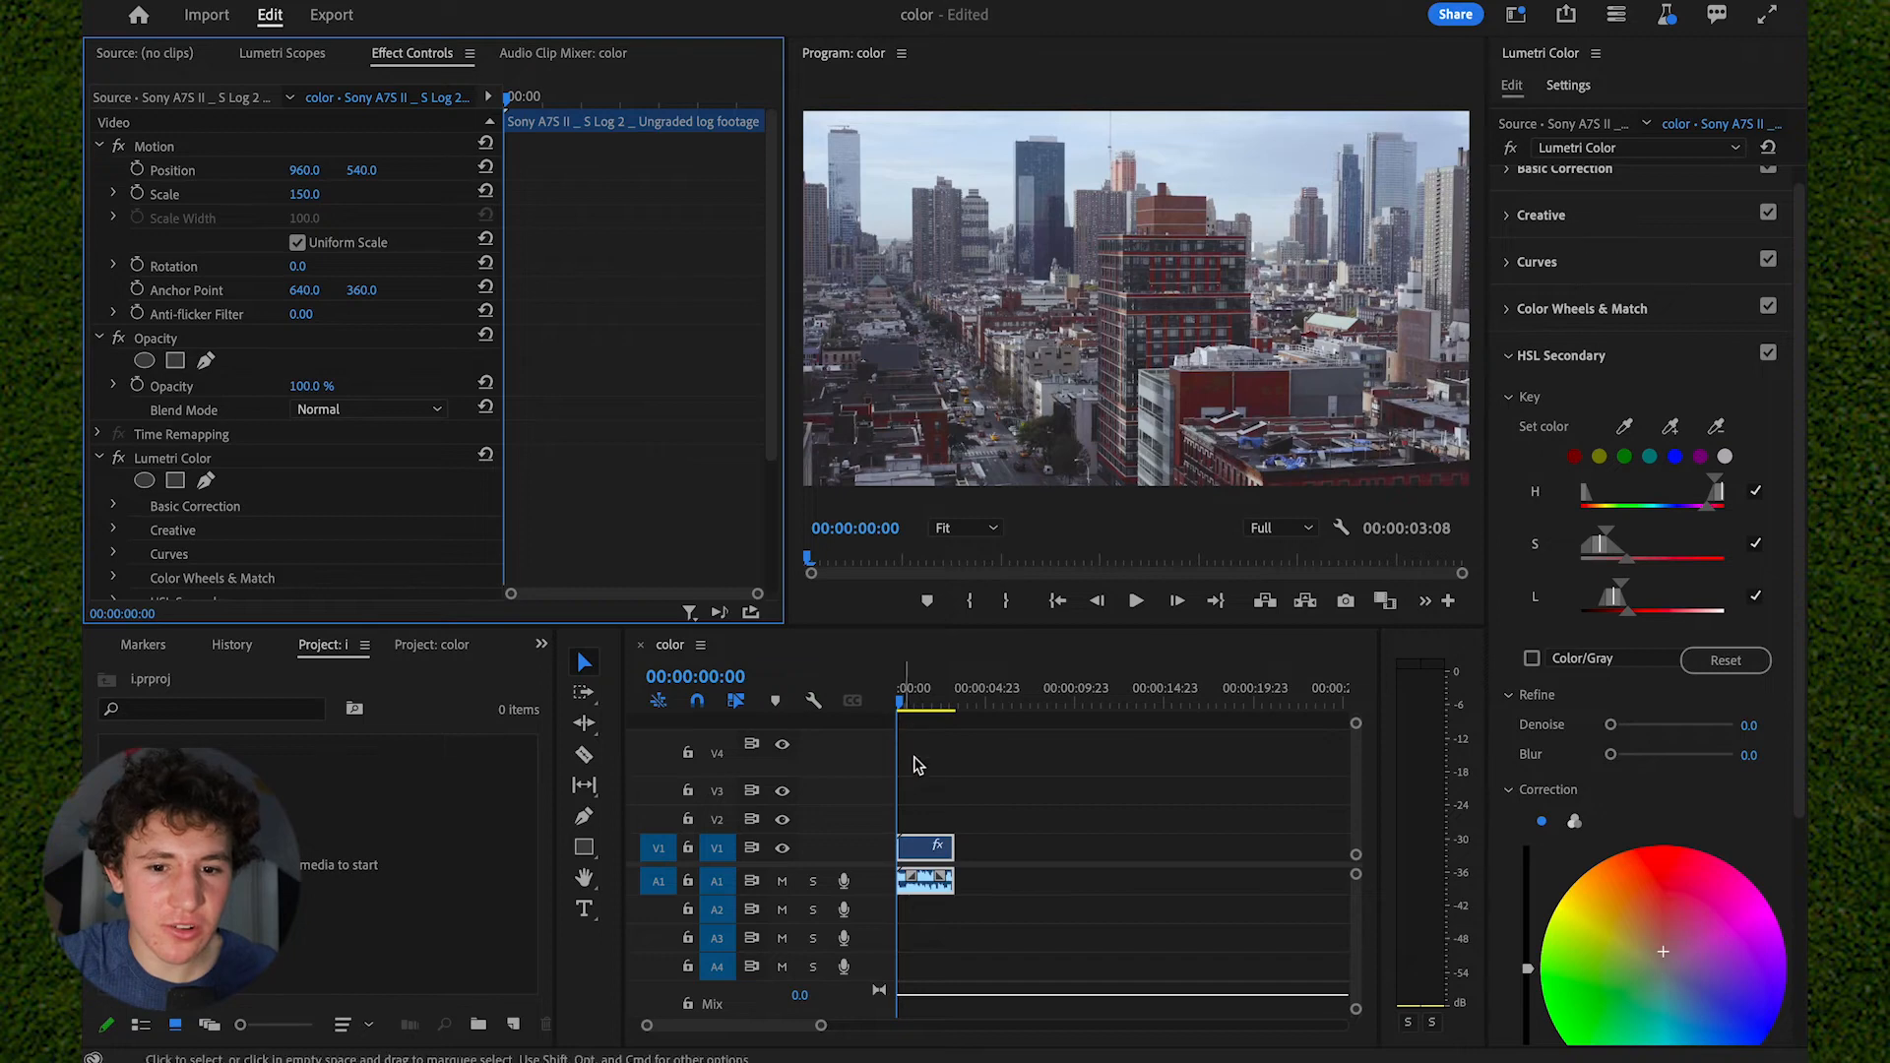
click(1516, 15)
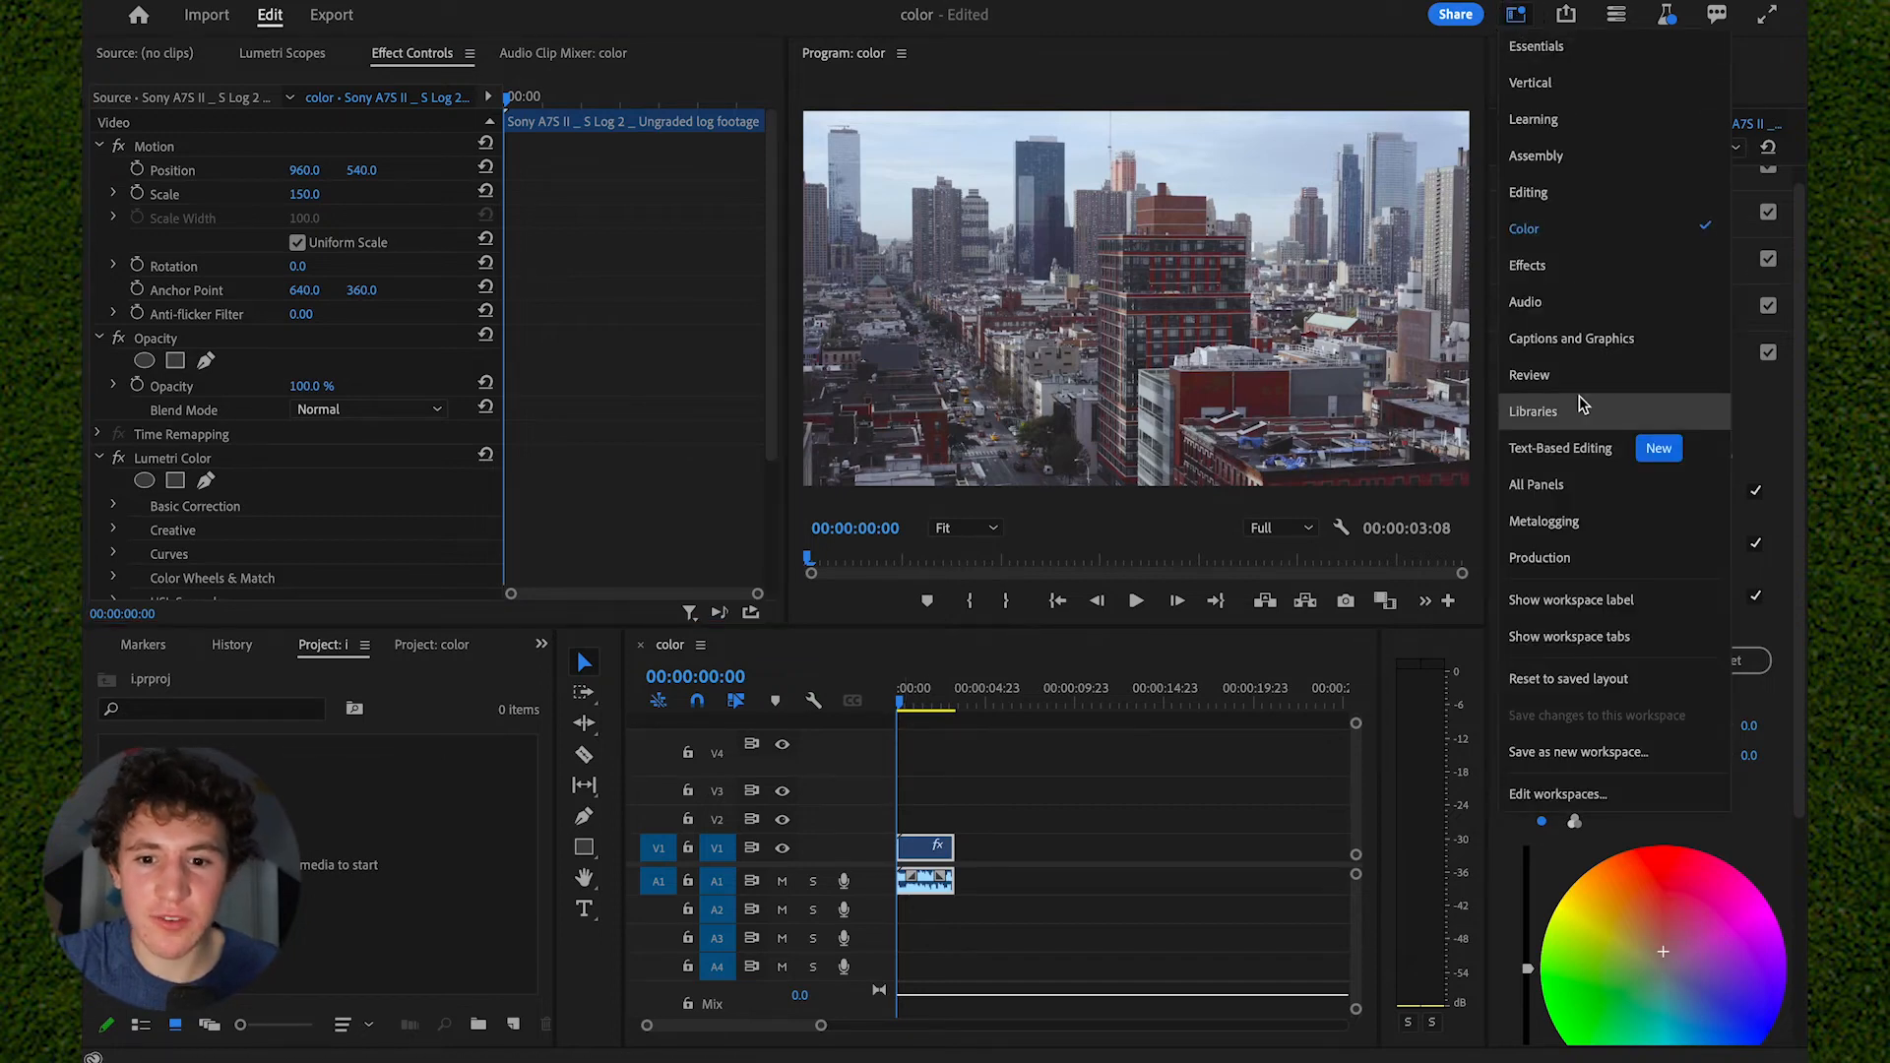
click(1109, 654)
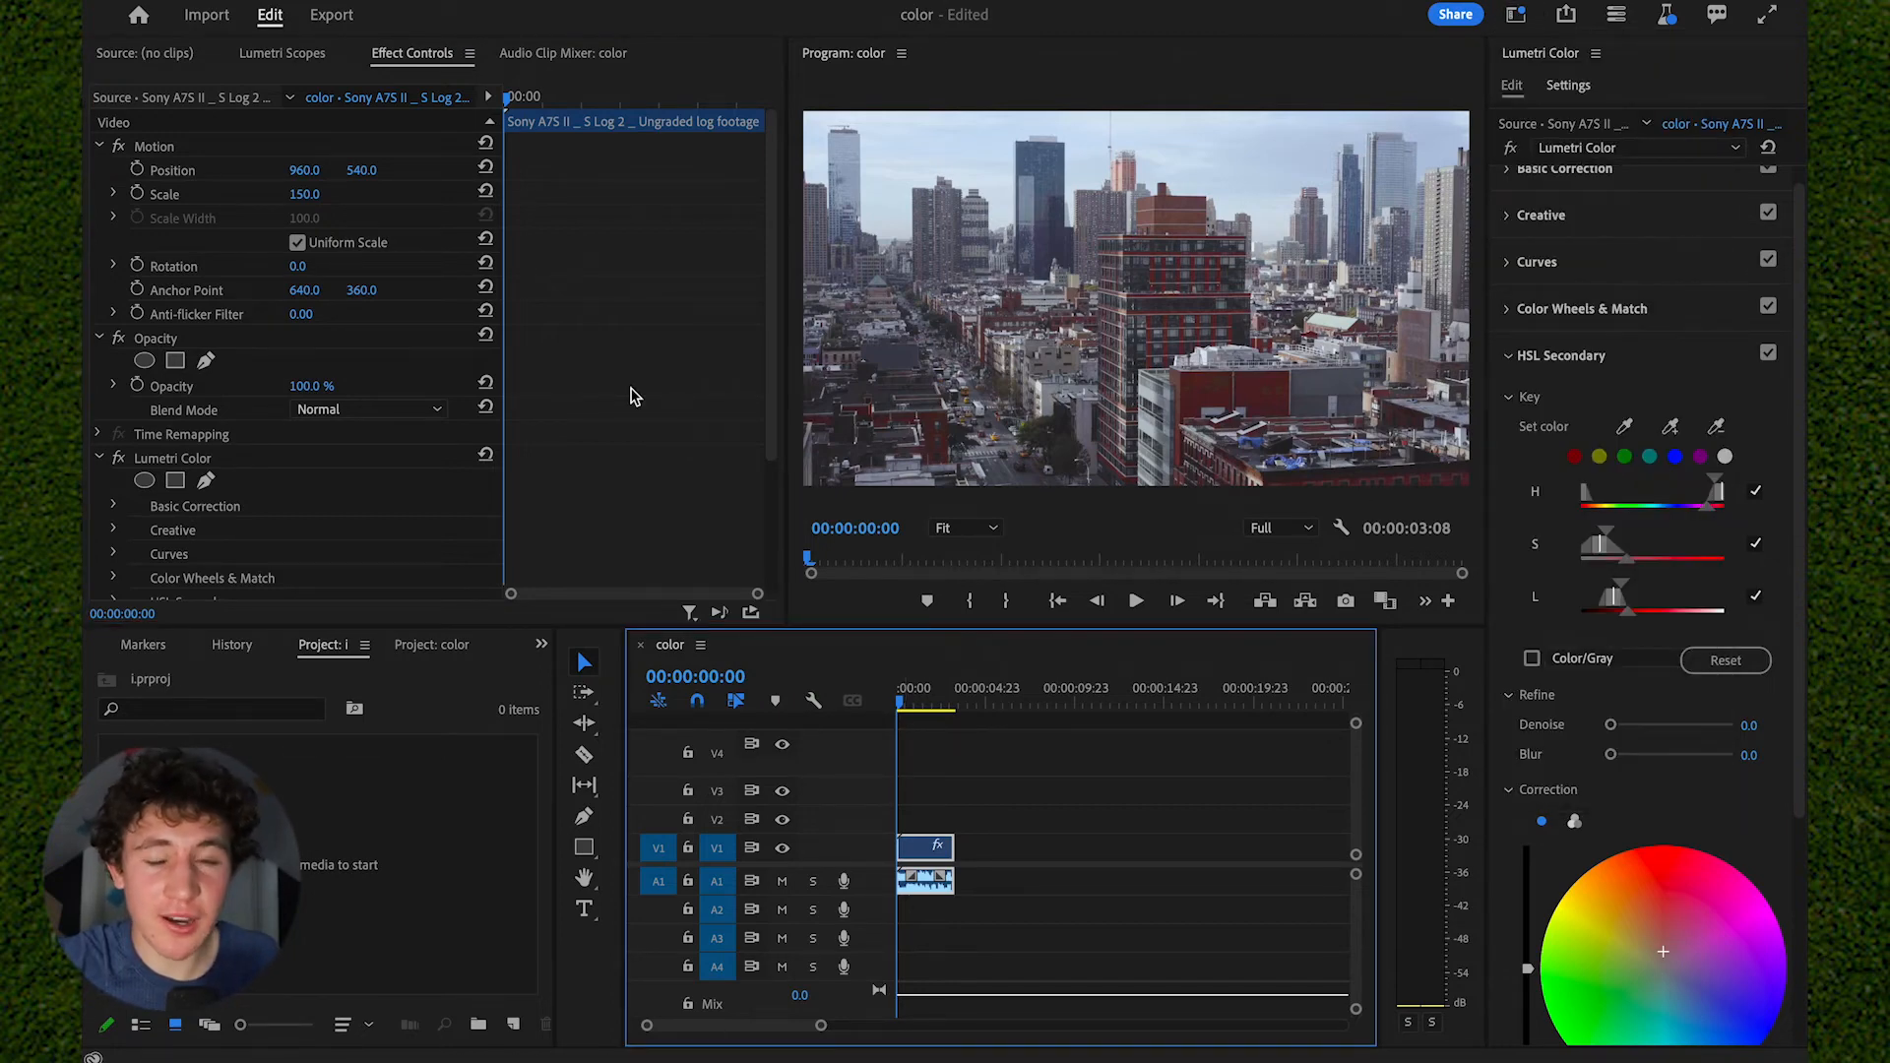
scroll(633, 395, down, 3)
scroll(542, 305, down, 1)
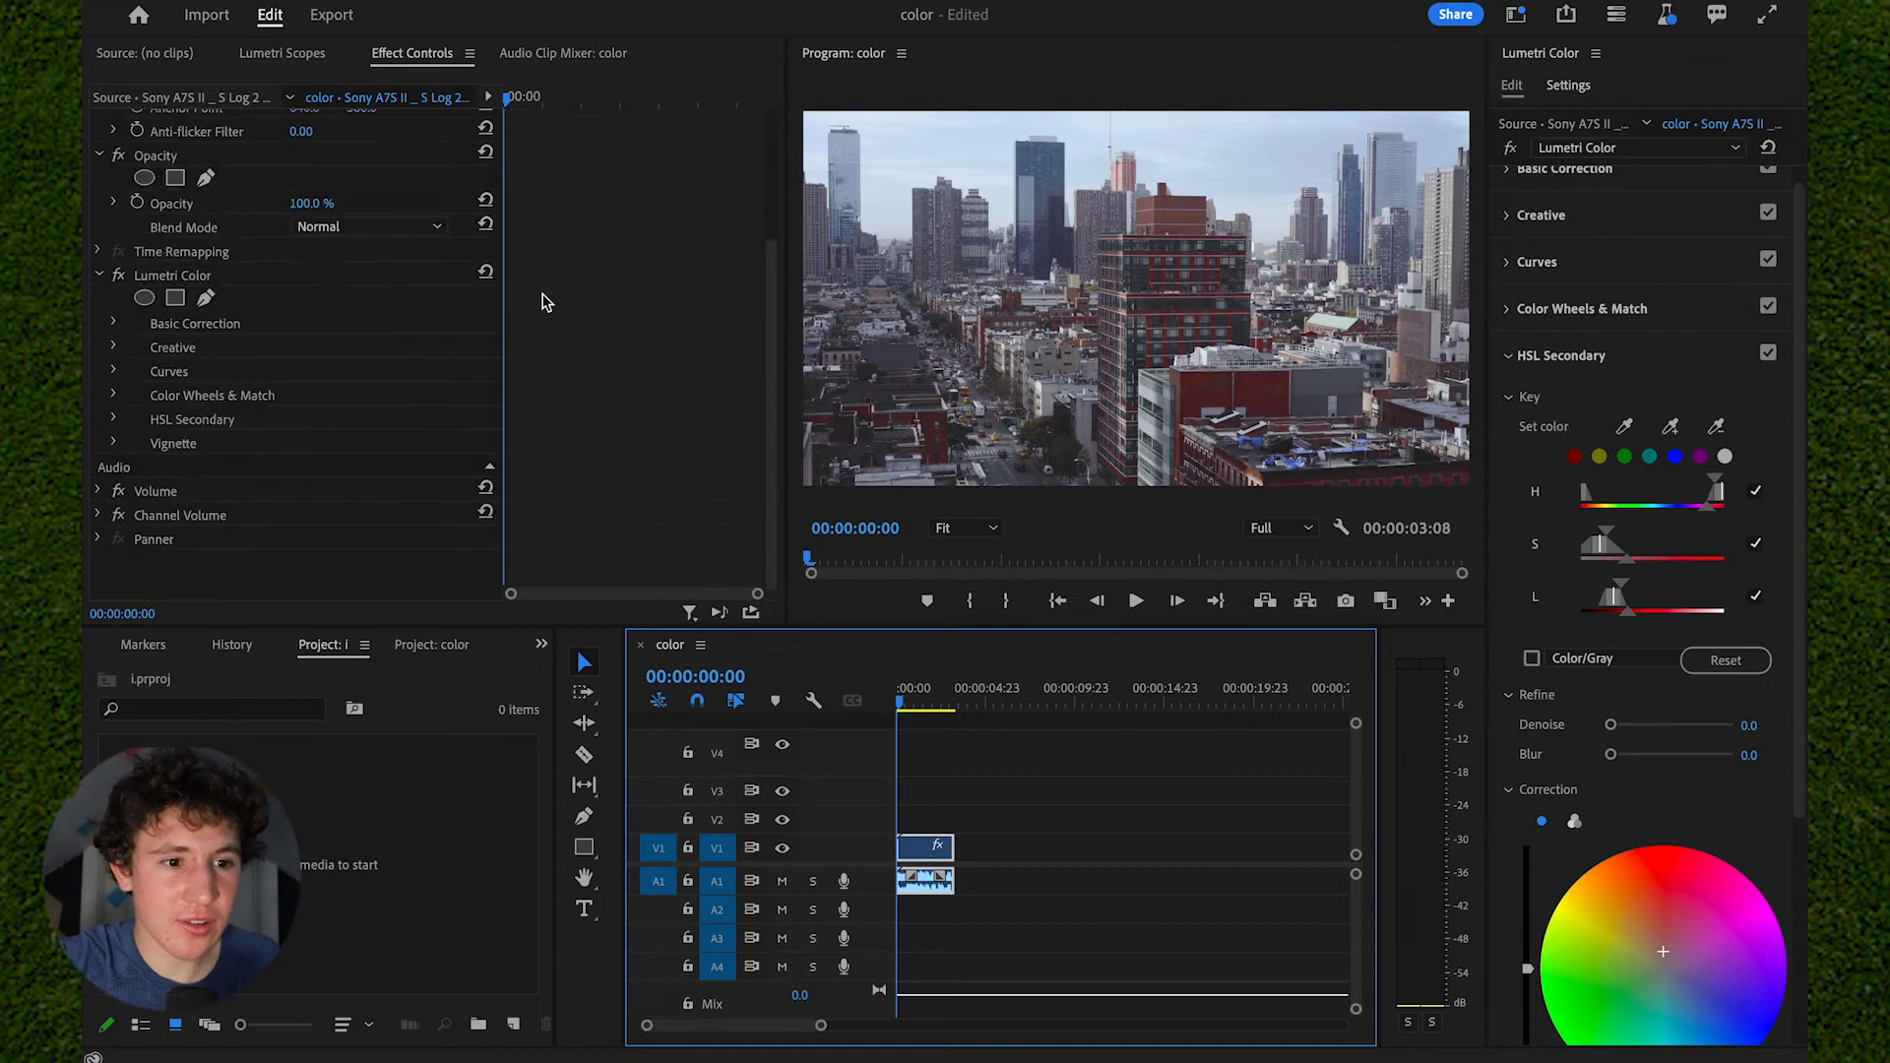
click(363, 278)
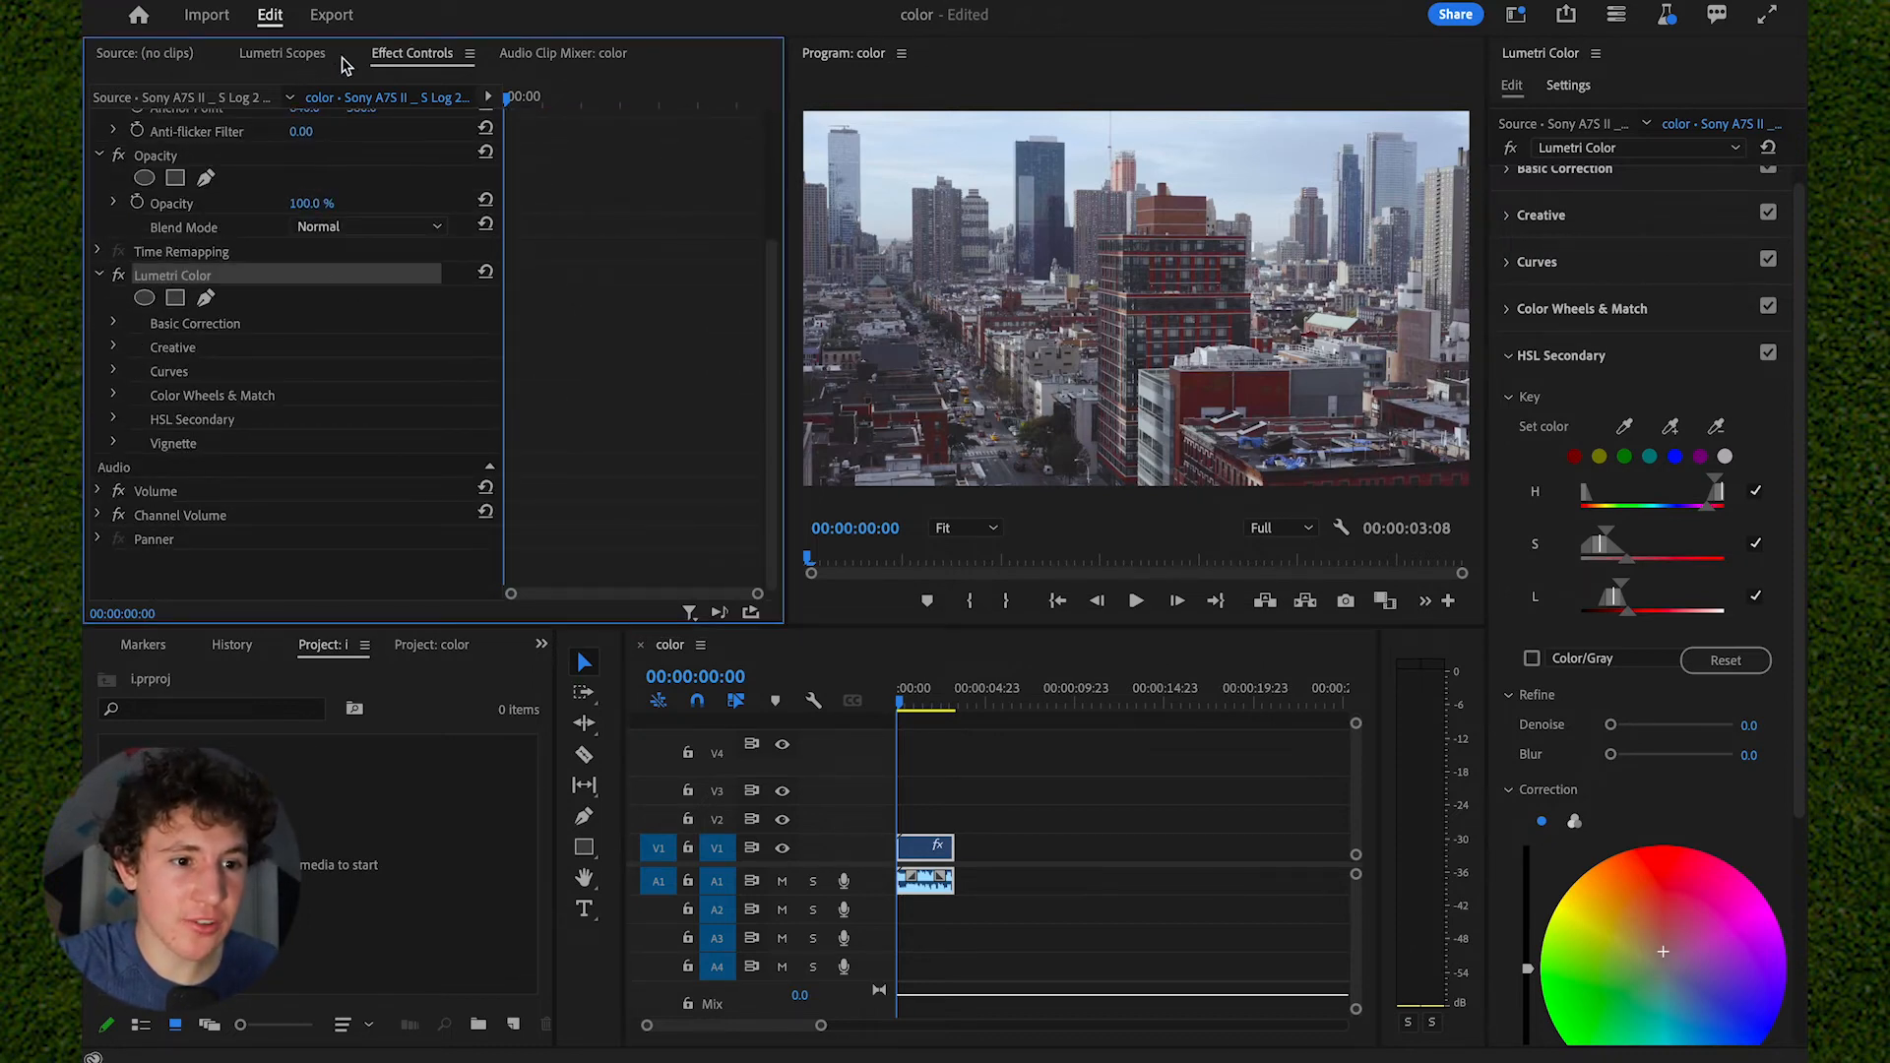
- Display the Lumetri Scopes for the city clip, showing both the Vectorscope YUV and the Waveform (RGB)
click(289, 57)
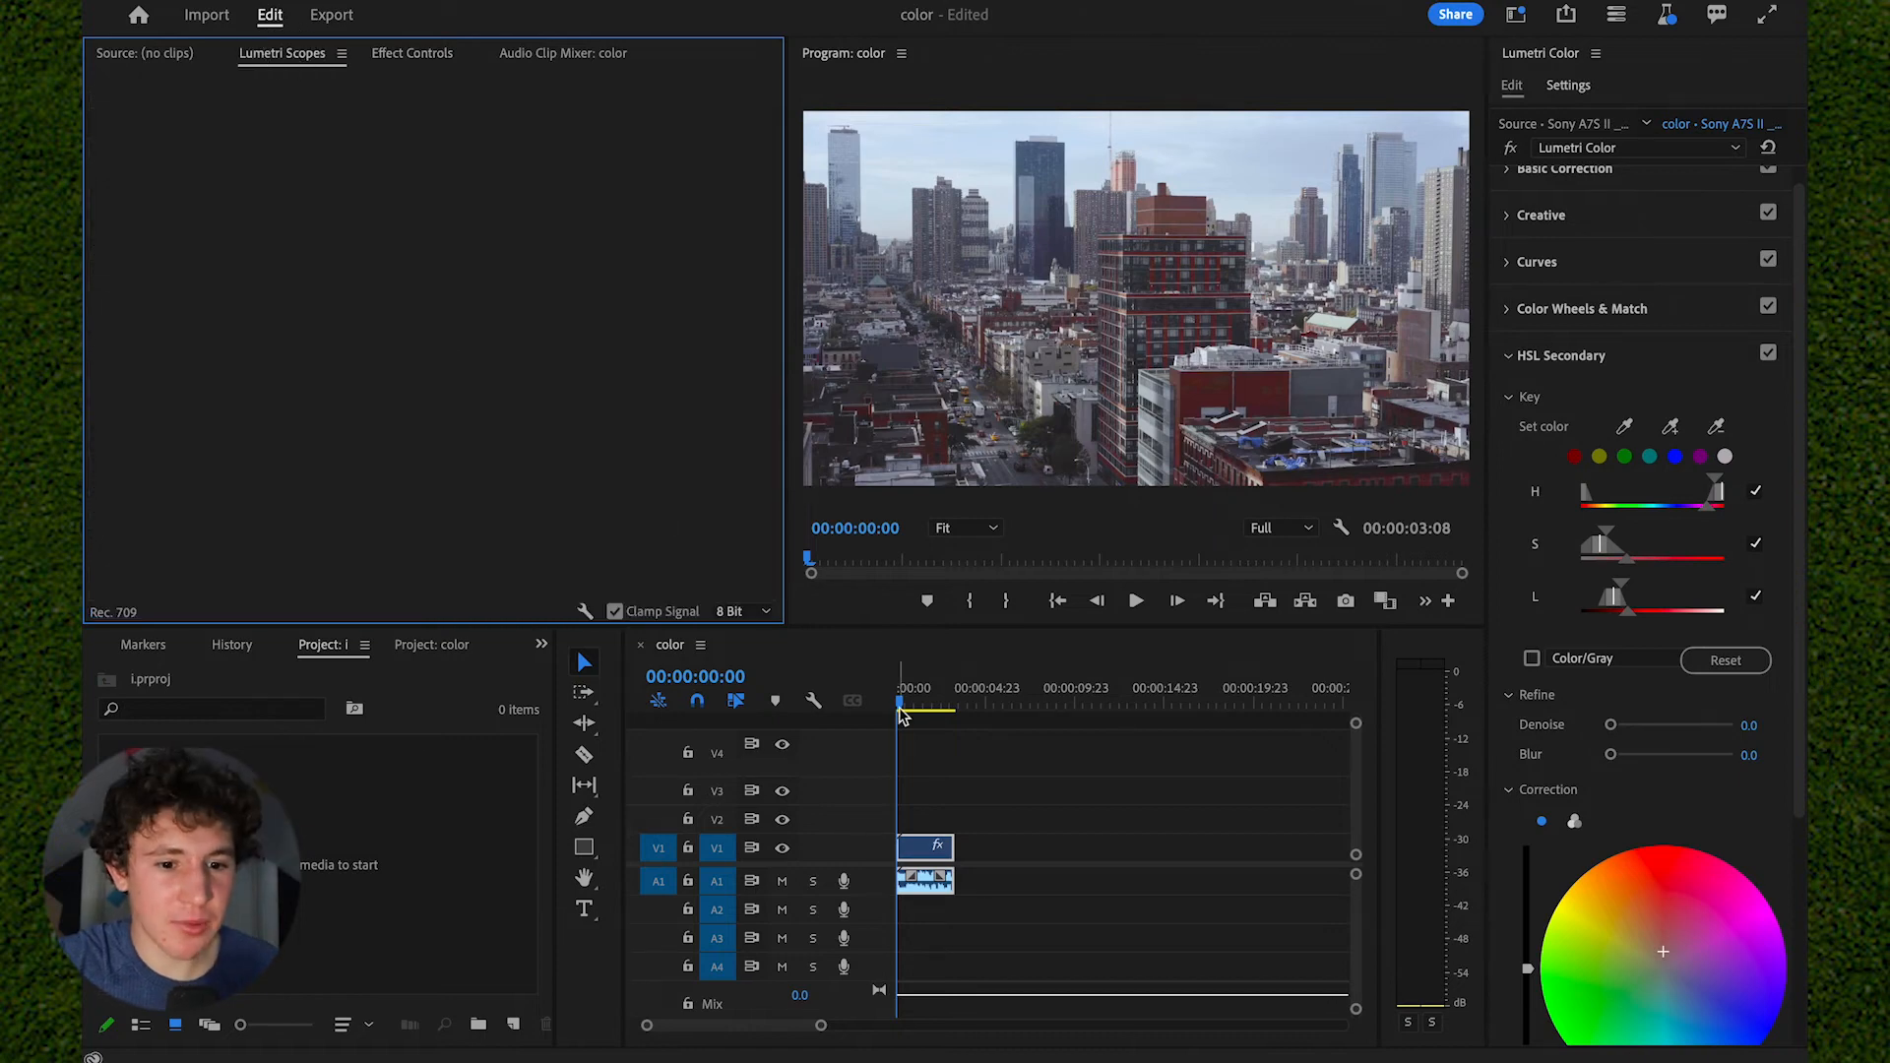
click(979, 805)
click(920, 844)
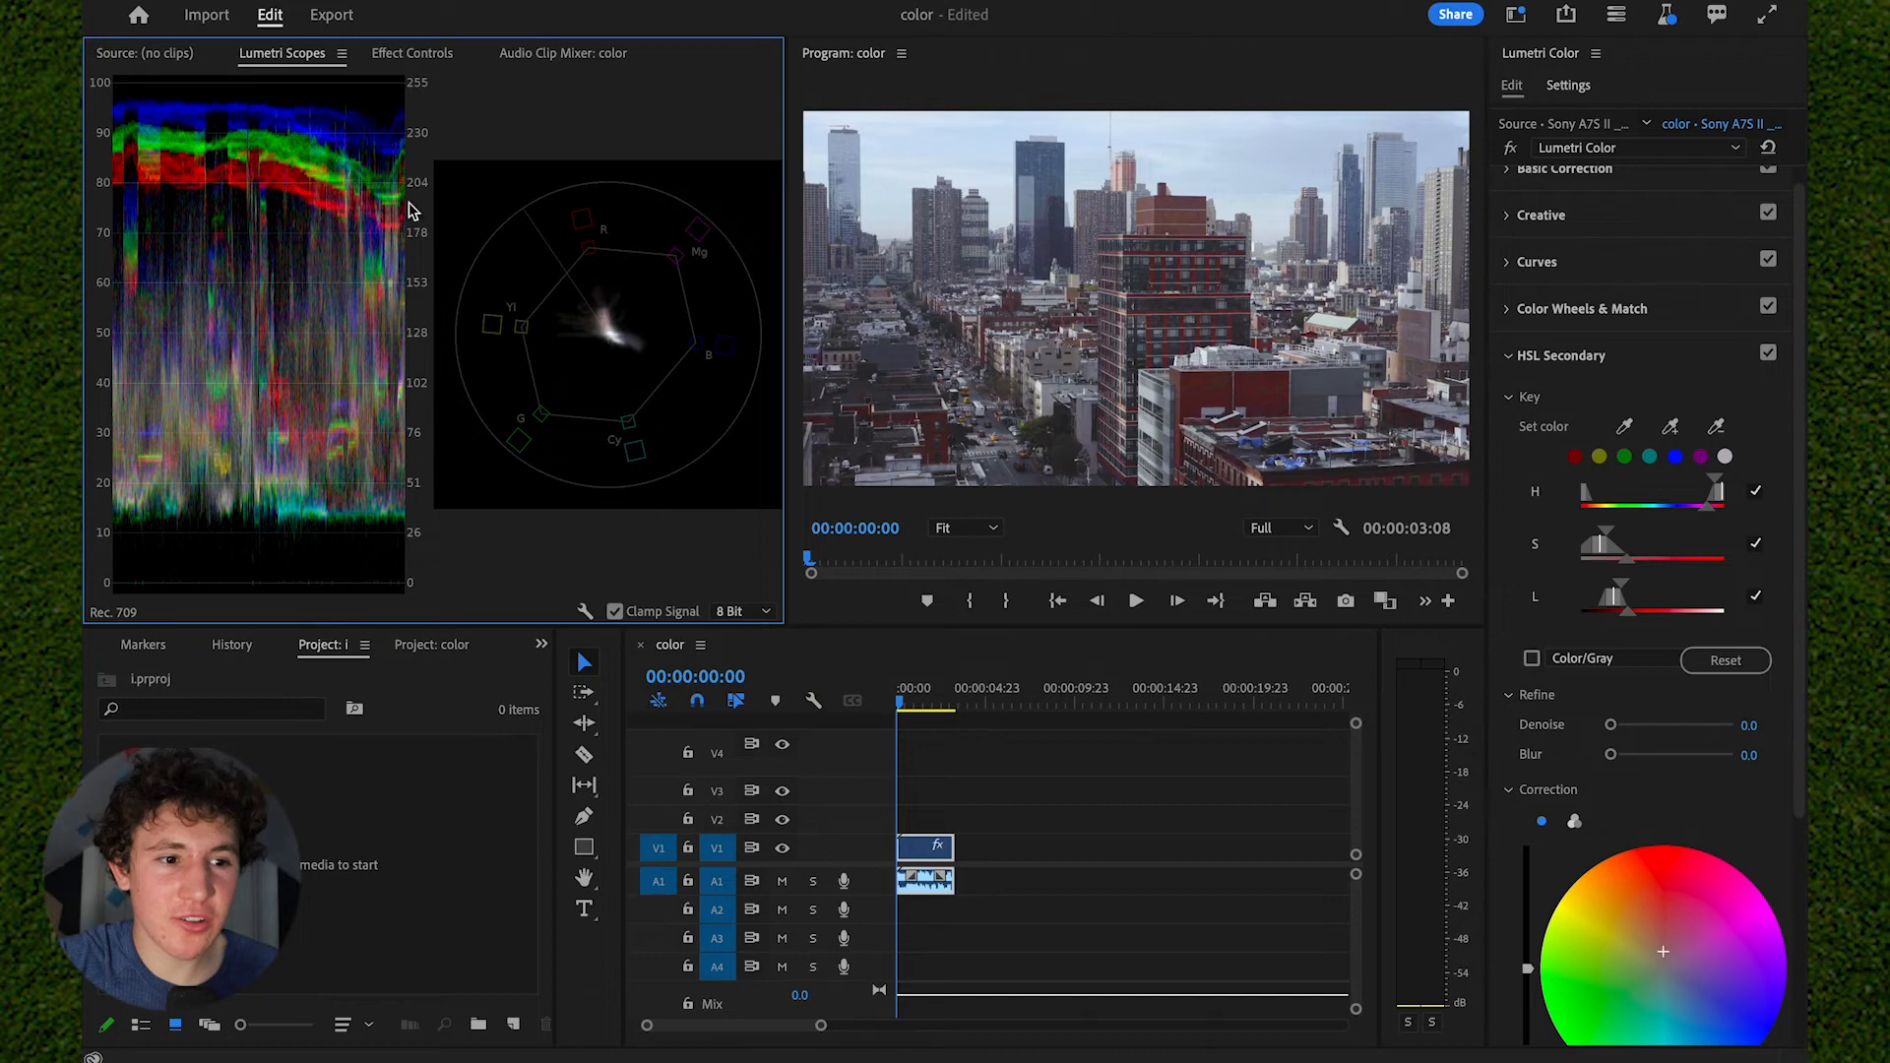
right_click(308, 288)
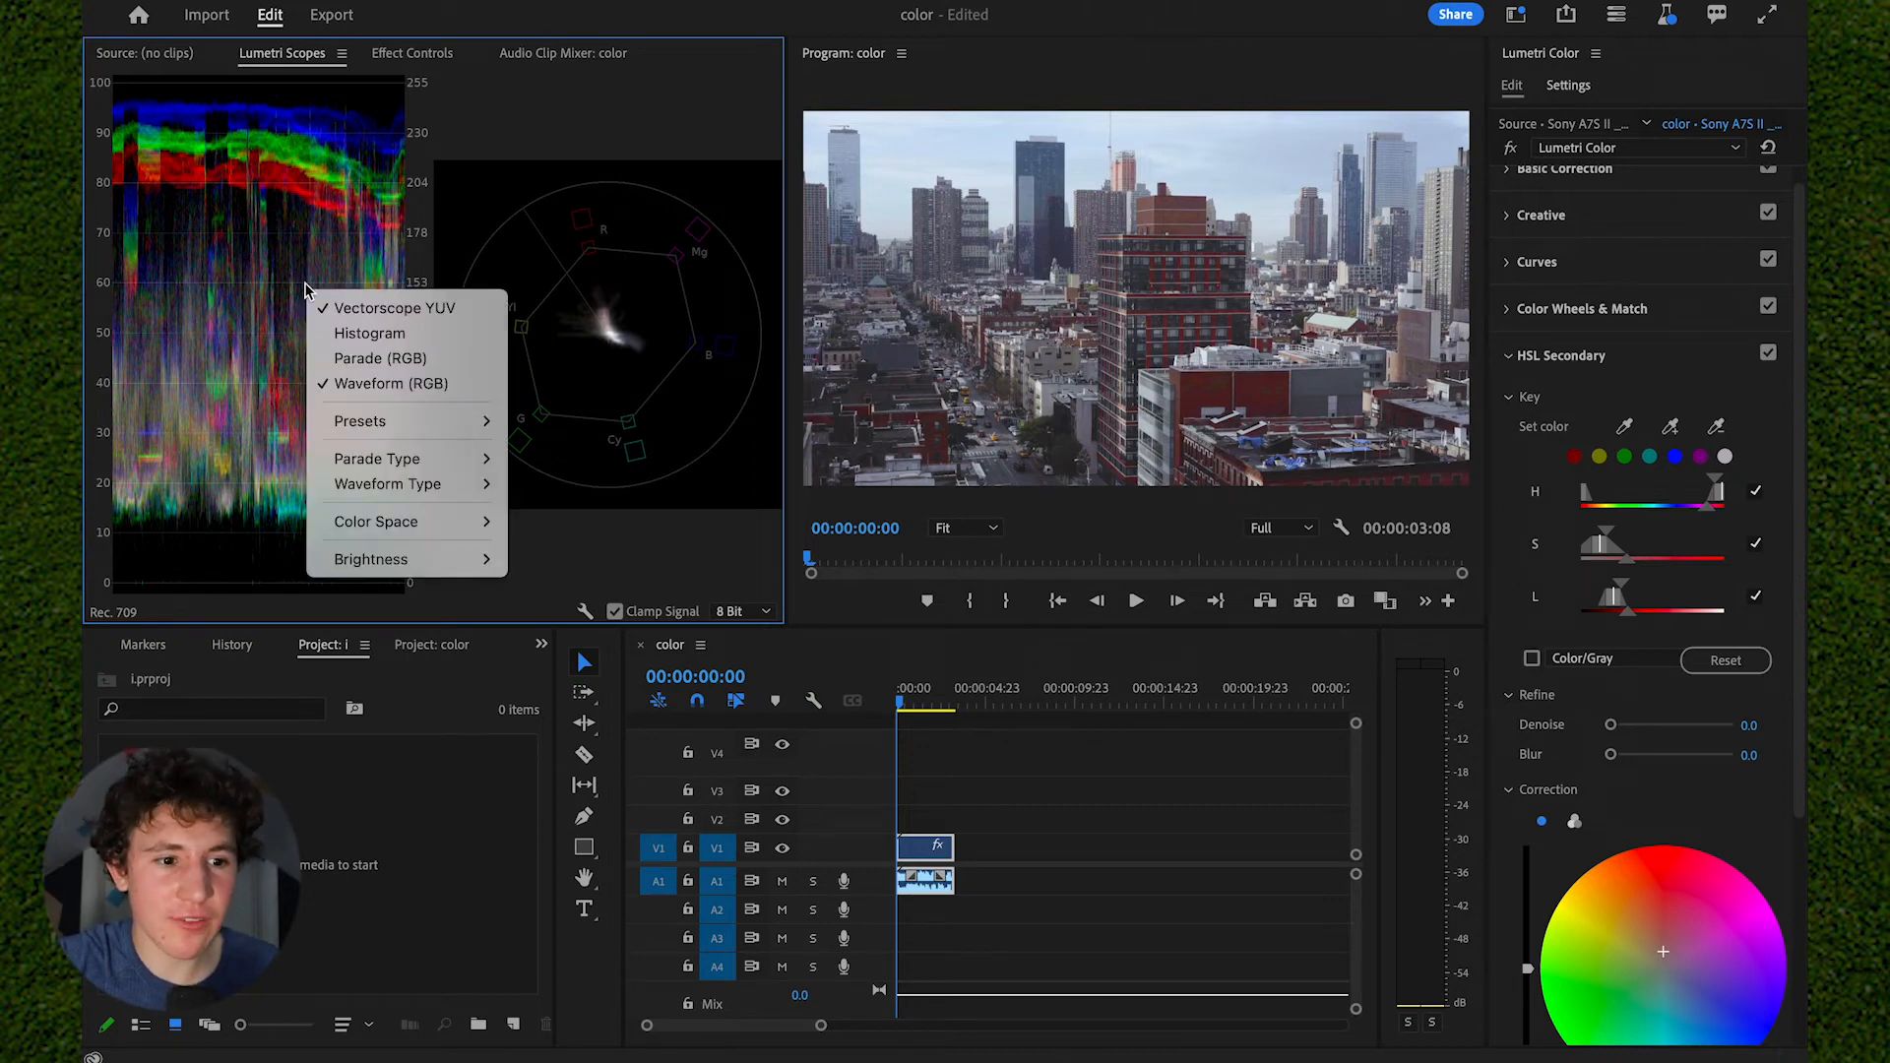
click(394, 384)
right_click(333, 295)
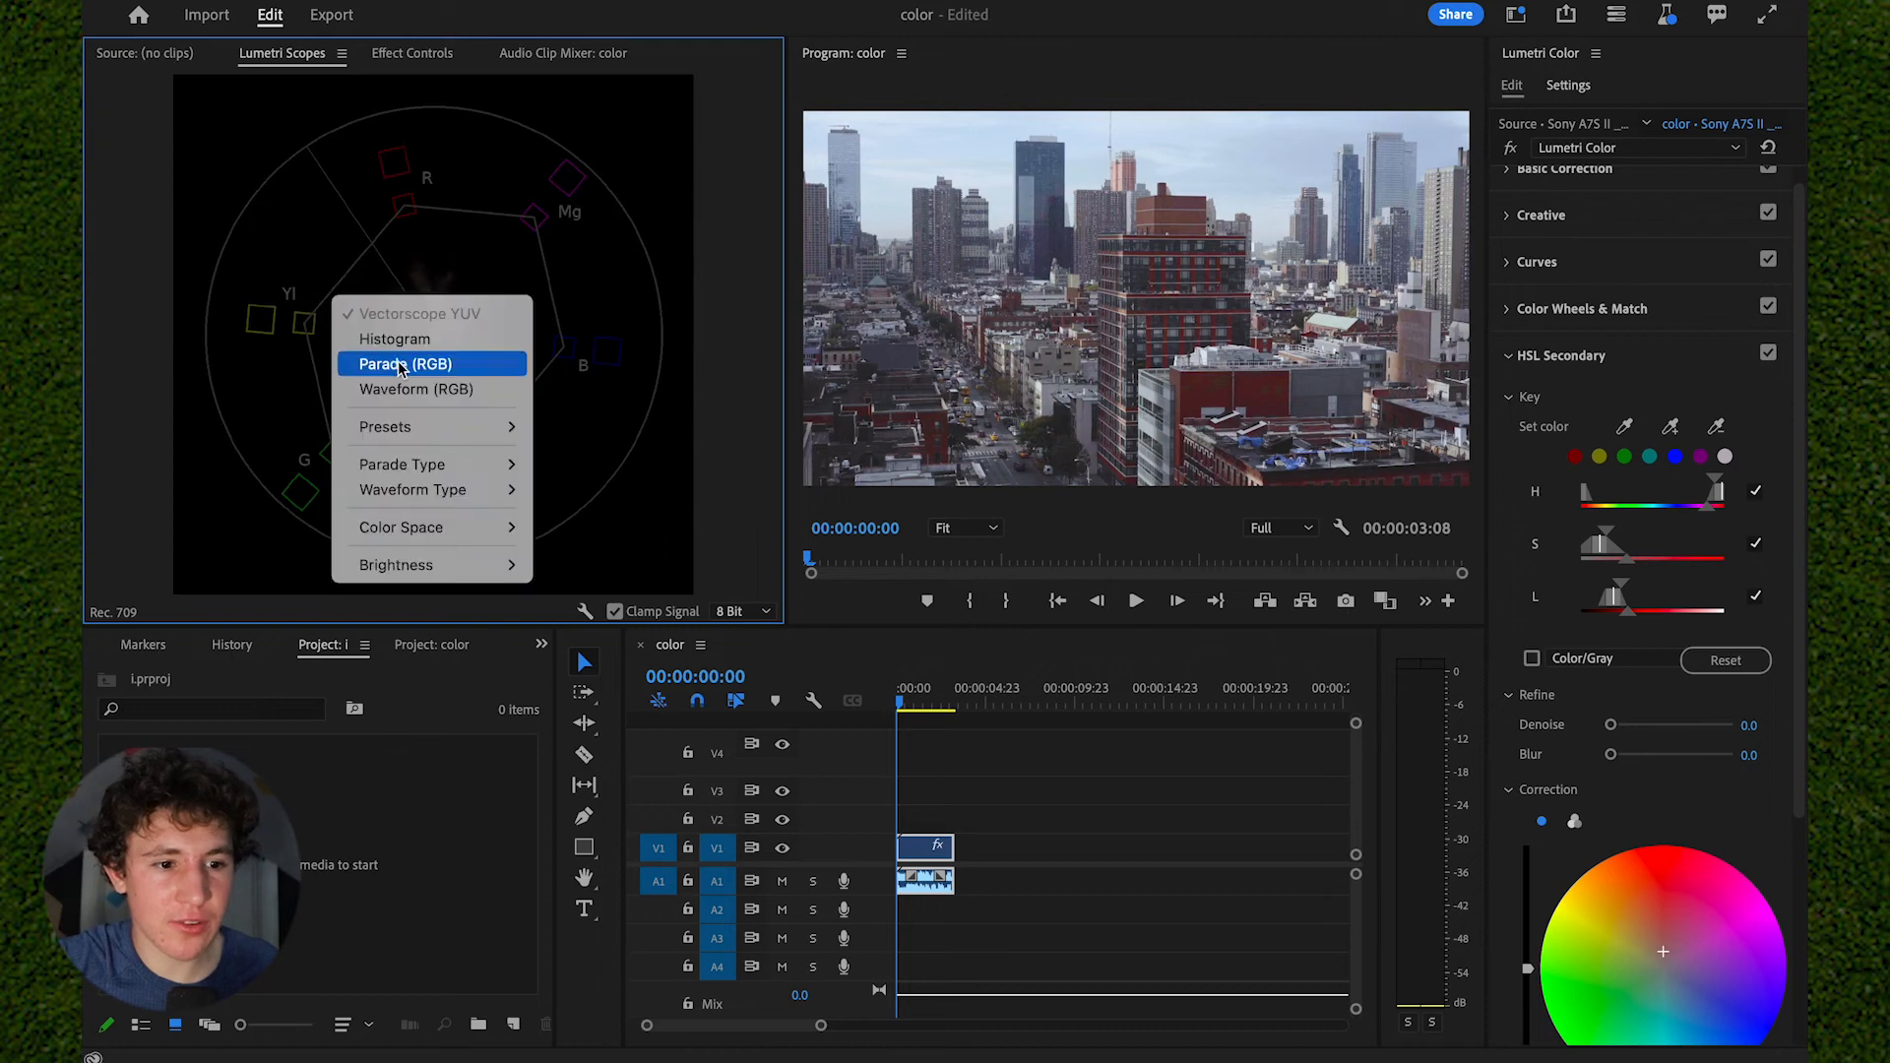
click(408, 390)
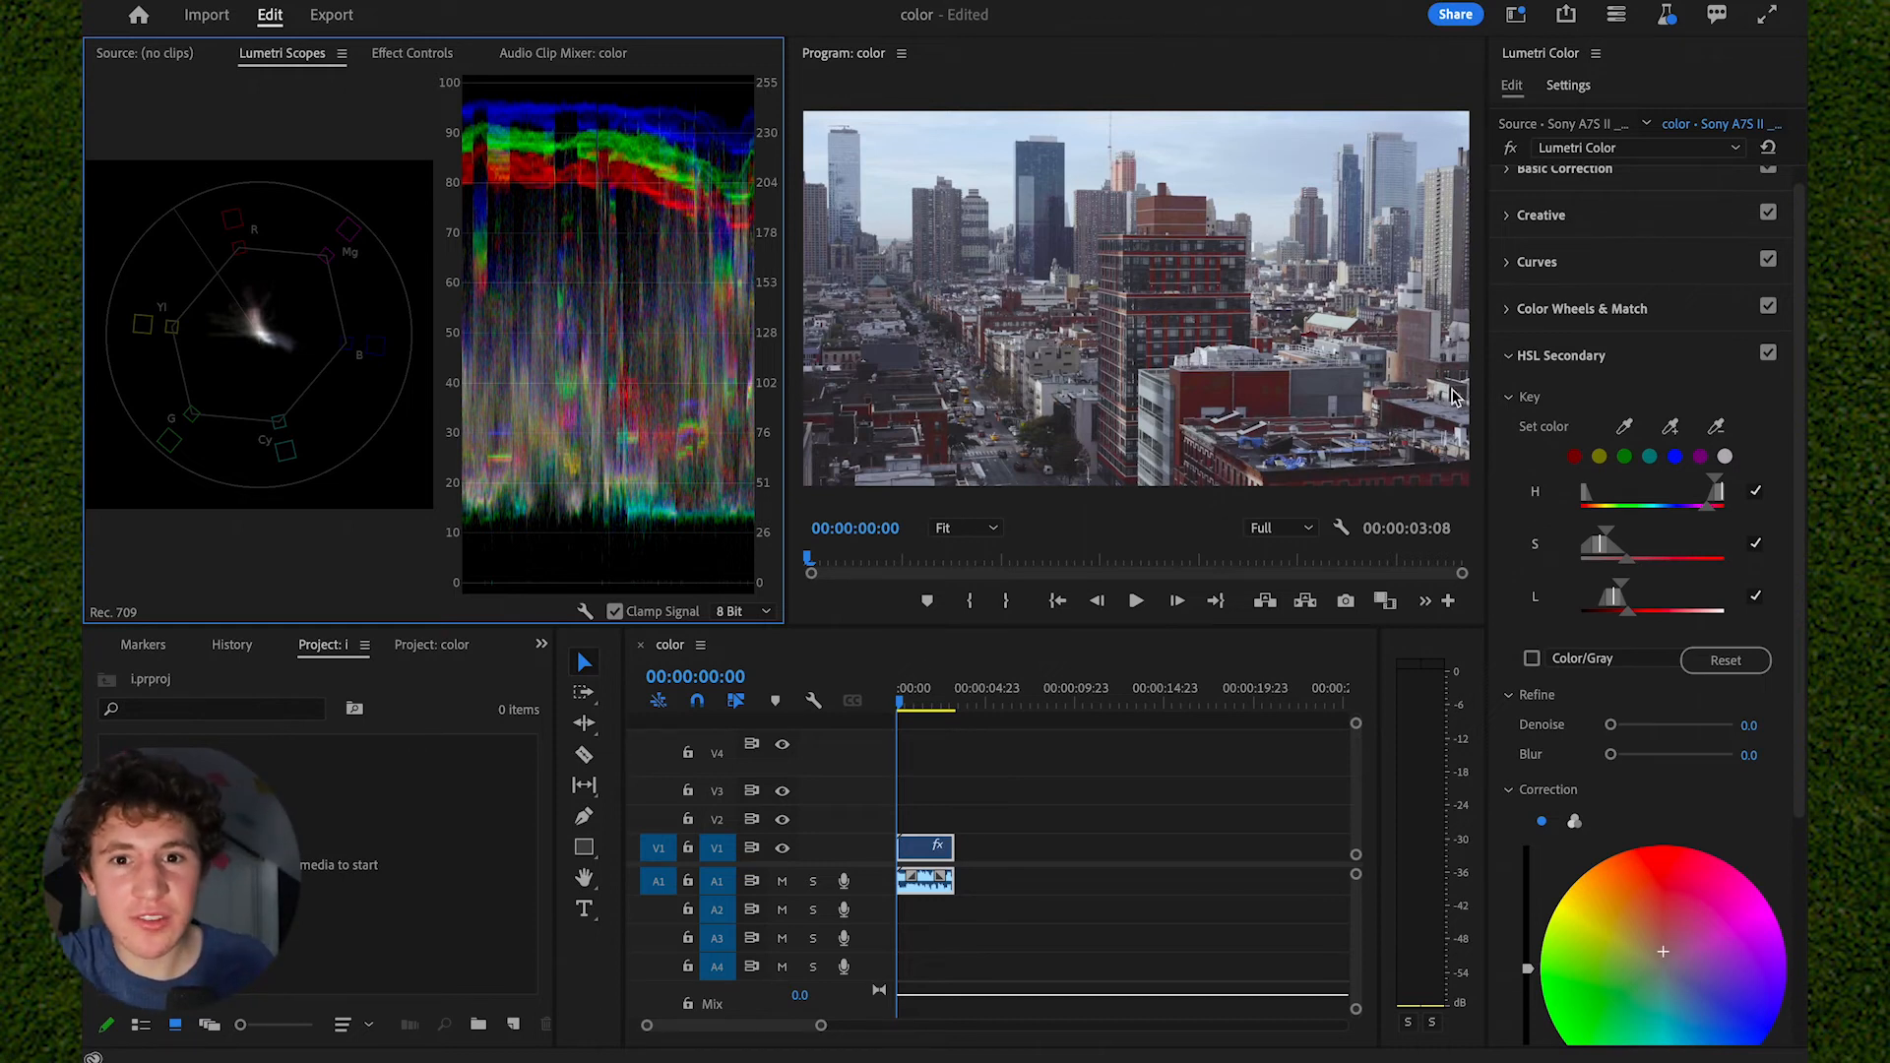
- Push the Basic Correction exposure to 5.0 to test it against the waveform and settle it at 1.4
scroll(1654, 279, up, 2)
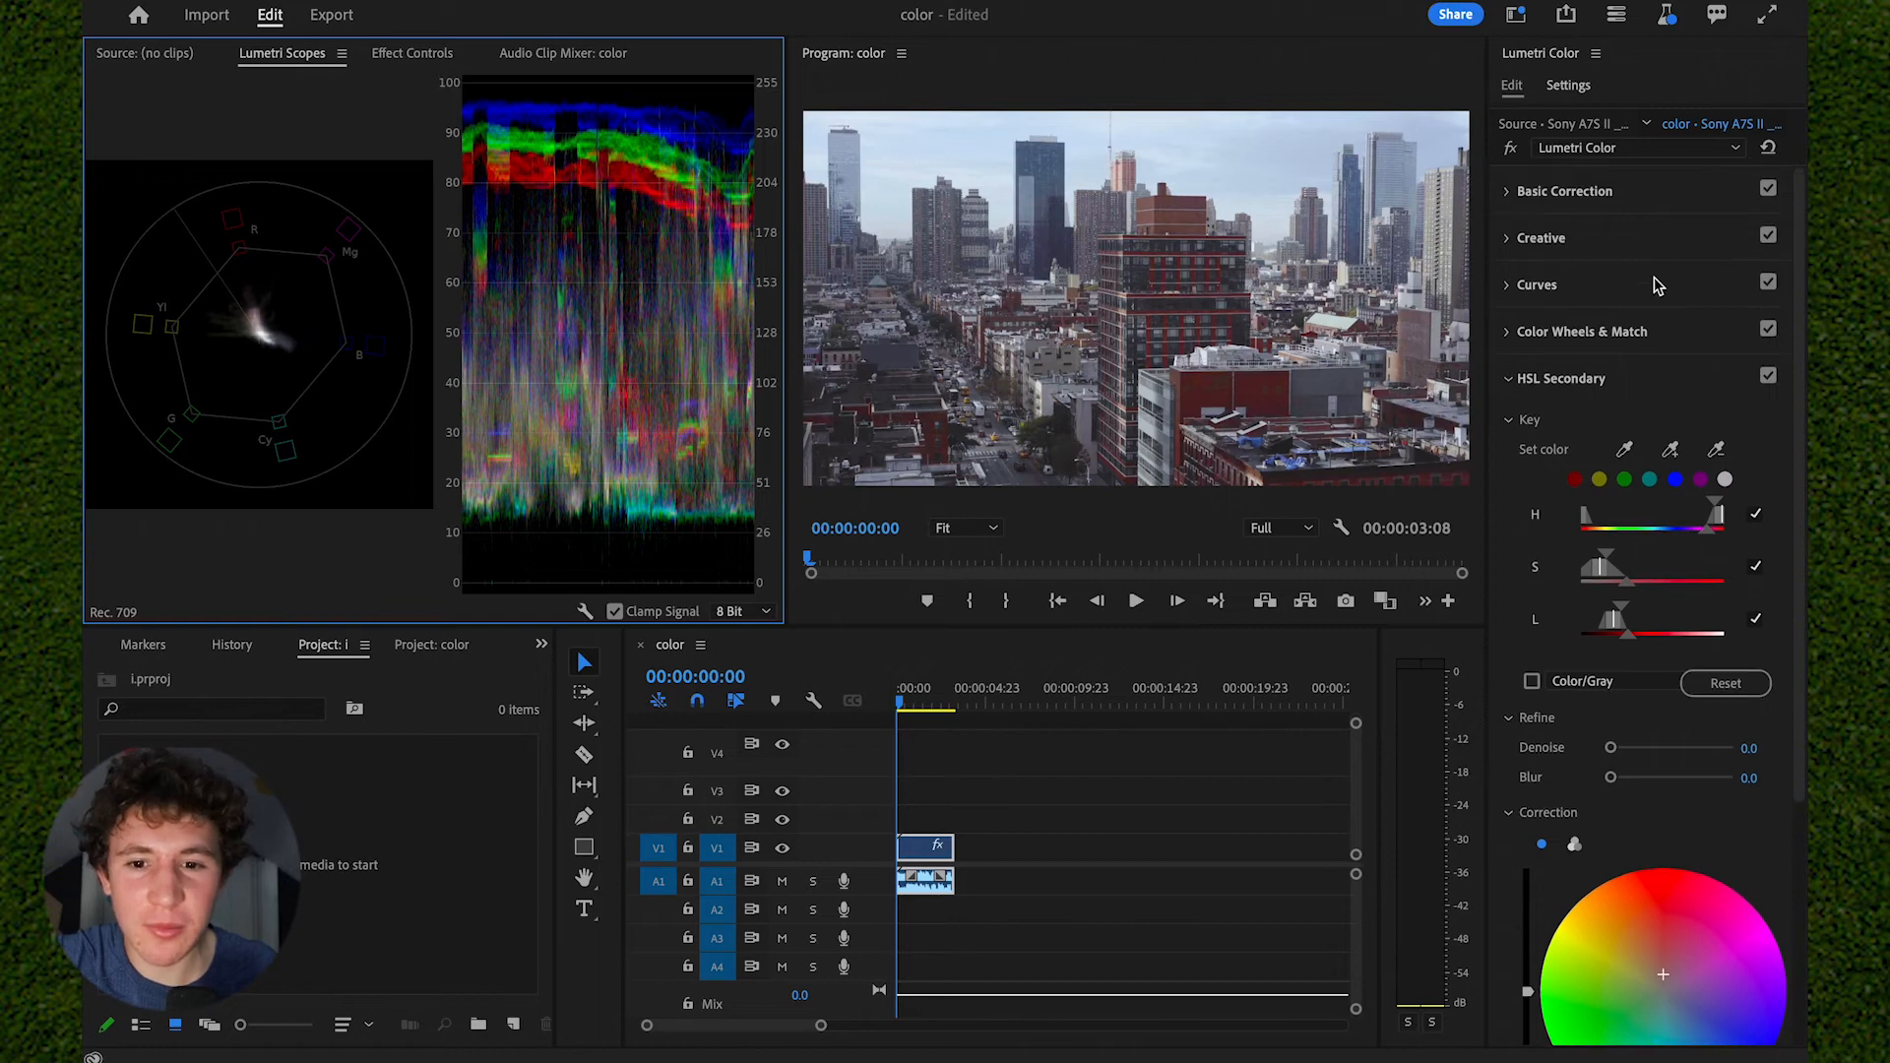
click(1661, 196)
drag(1695, 523, 1772, 523)
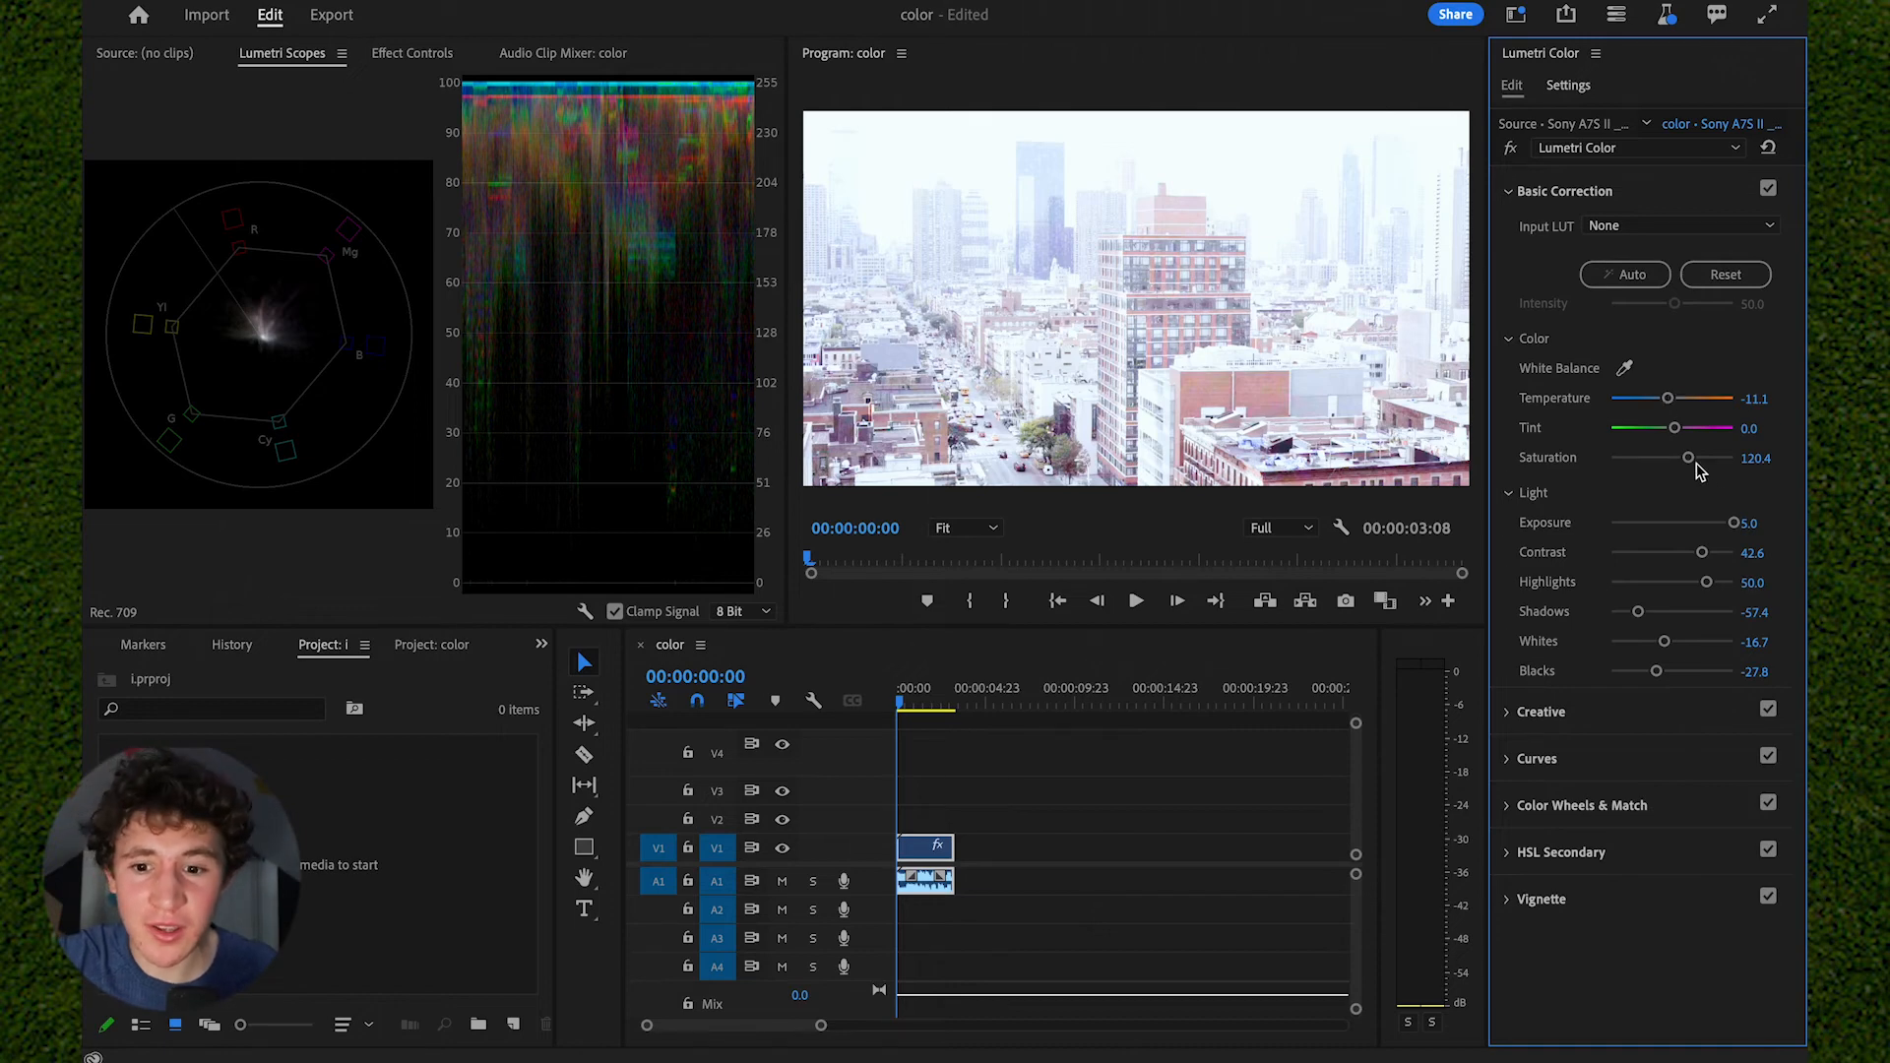
drag(1734, 523, 1689, 521)
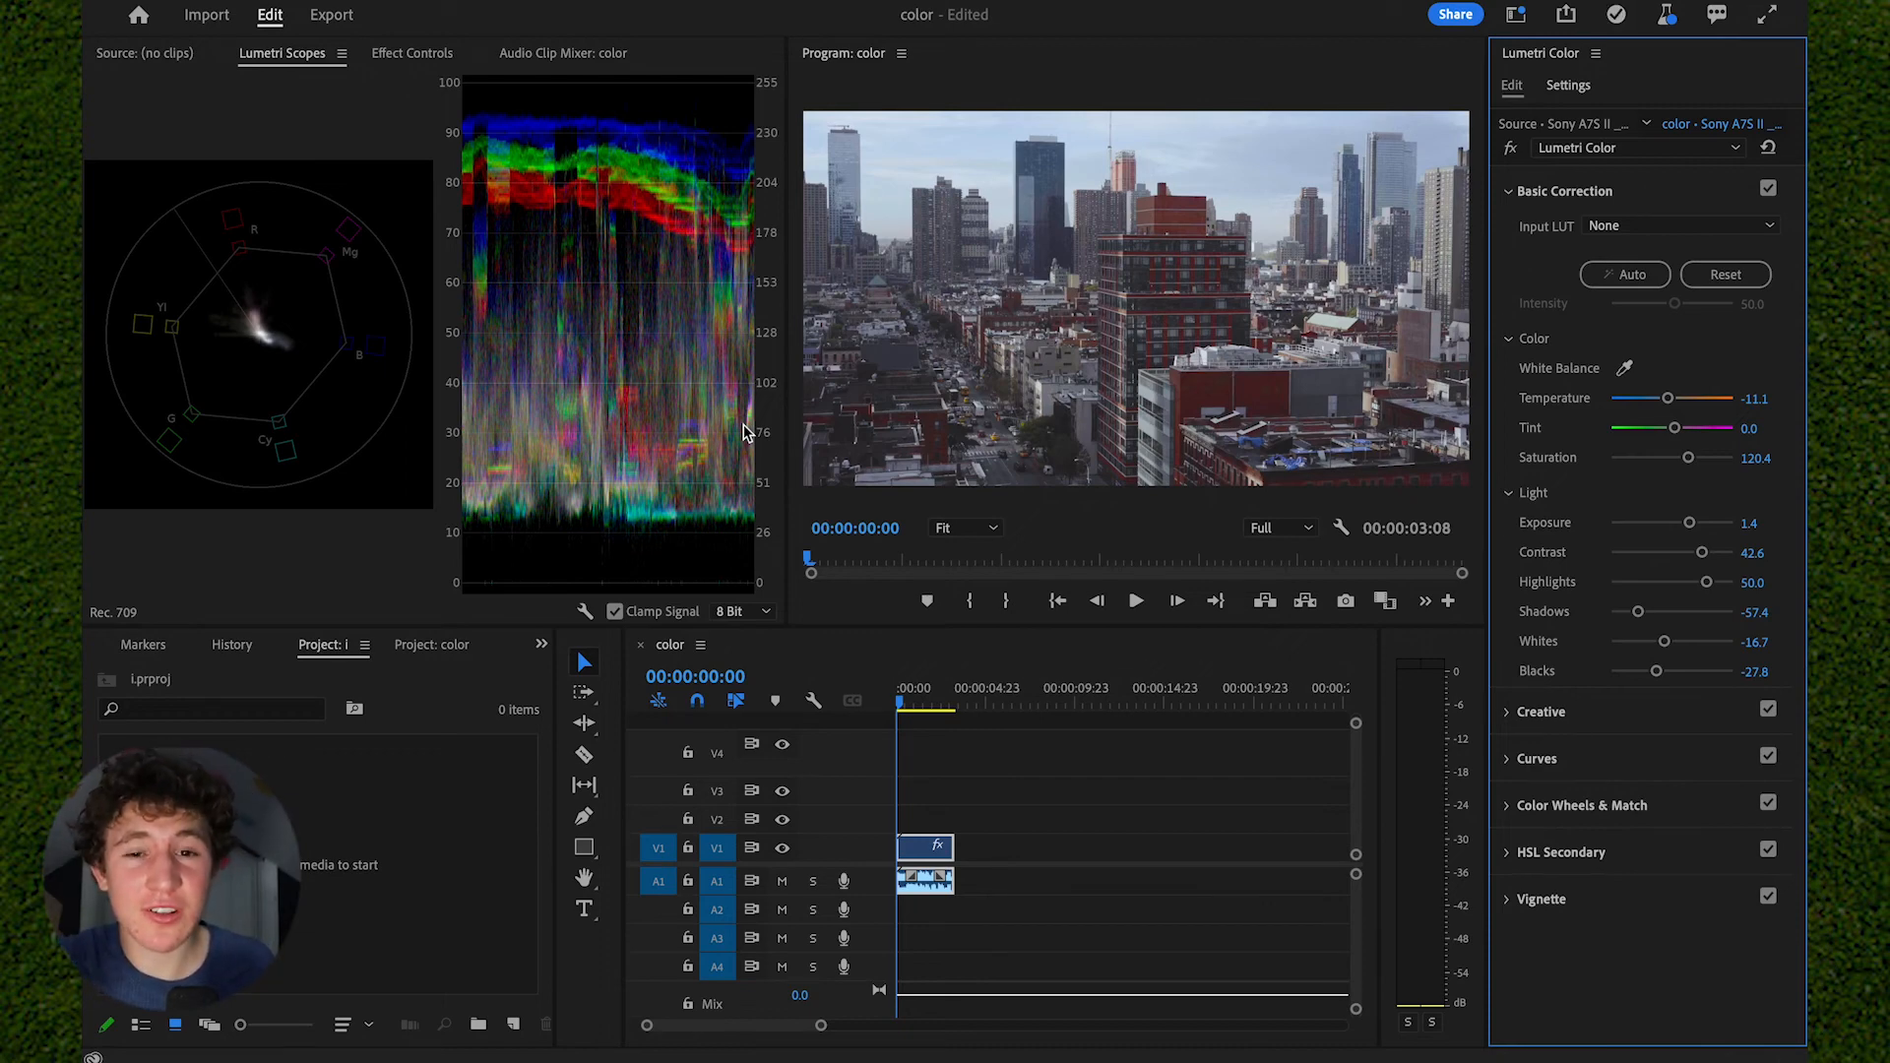
- Try shadows at 61.1 and whites at -74.1 in Basic Correction, and undo both changes
mouse_move(1628, 633)
mouse_down()
mouse_move(1711, 633)
mouse_move(1626, 647)
mouse_up()
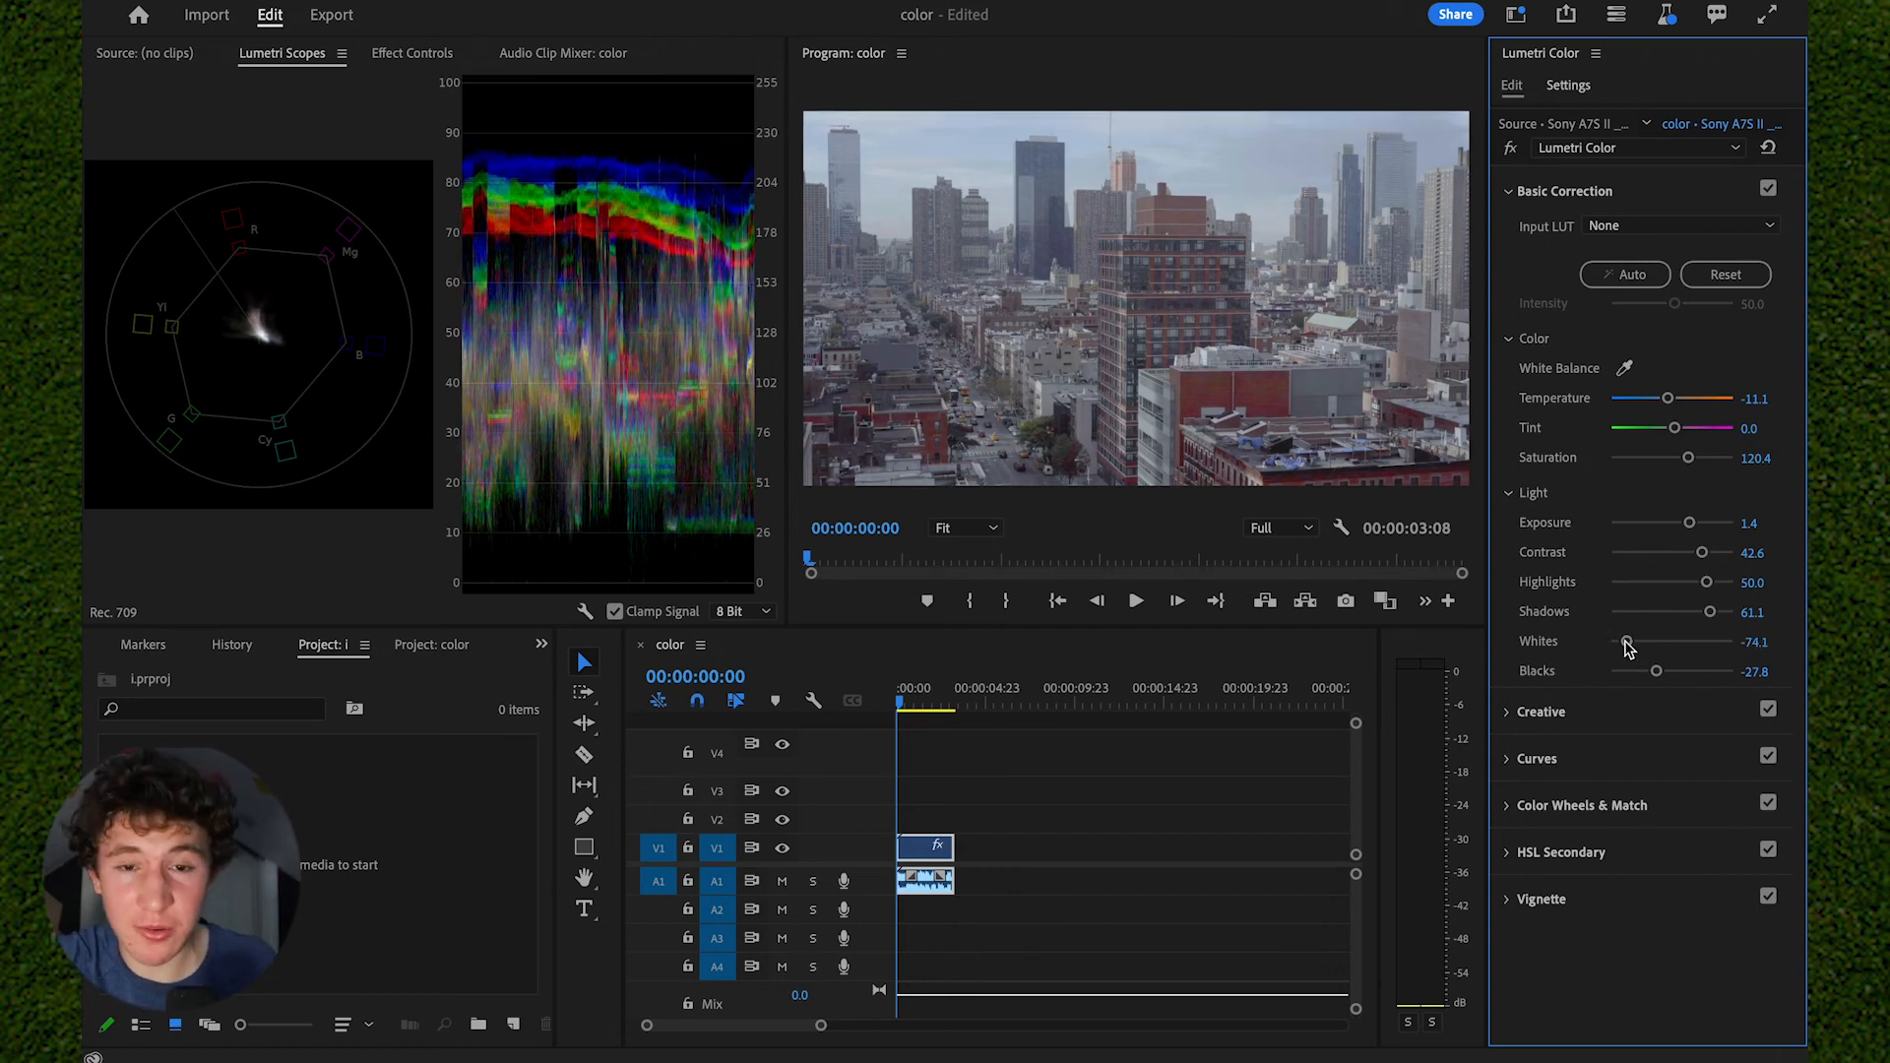
key(super+z)
key(super+z)
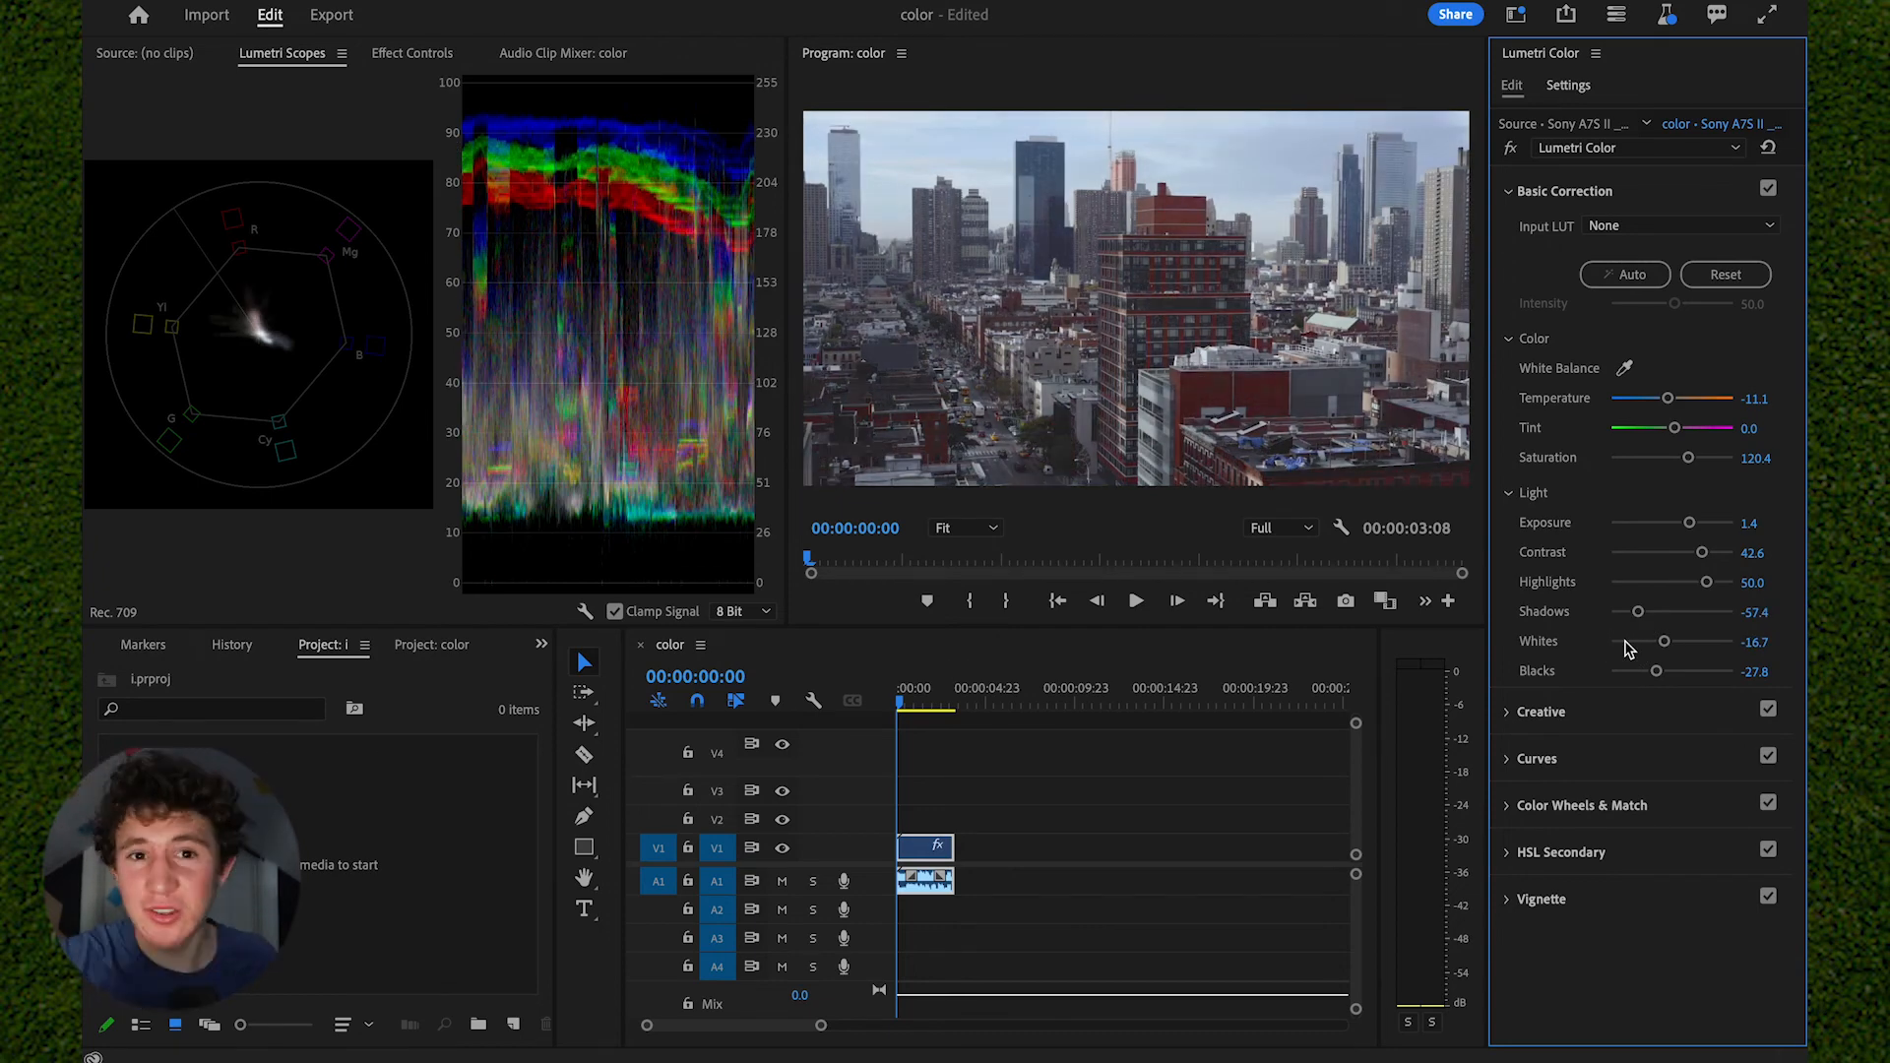
- Add a vignette with amount -1.2 and feather 76.9, and compare the picture with Lumetri Color bypassed and active
click(1605, 895)
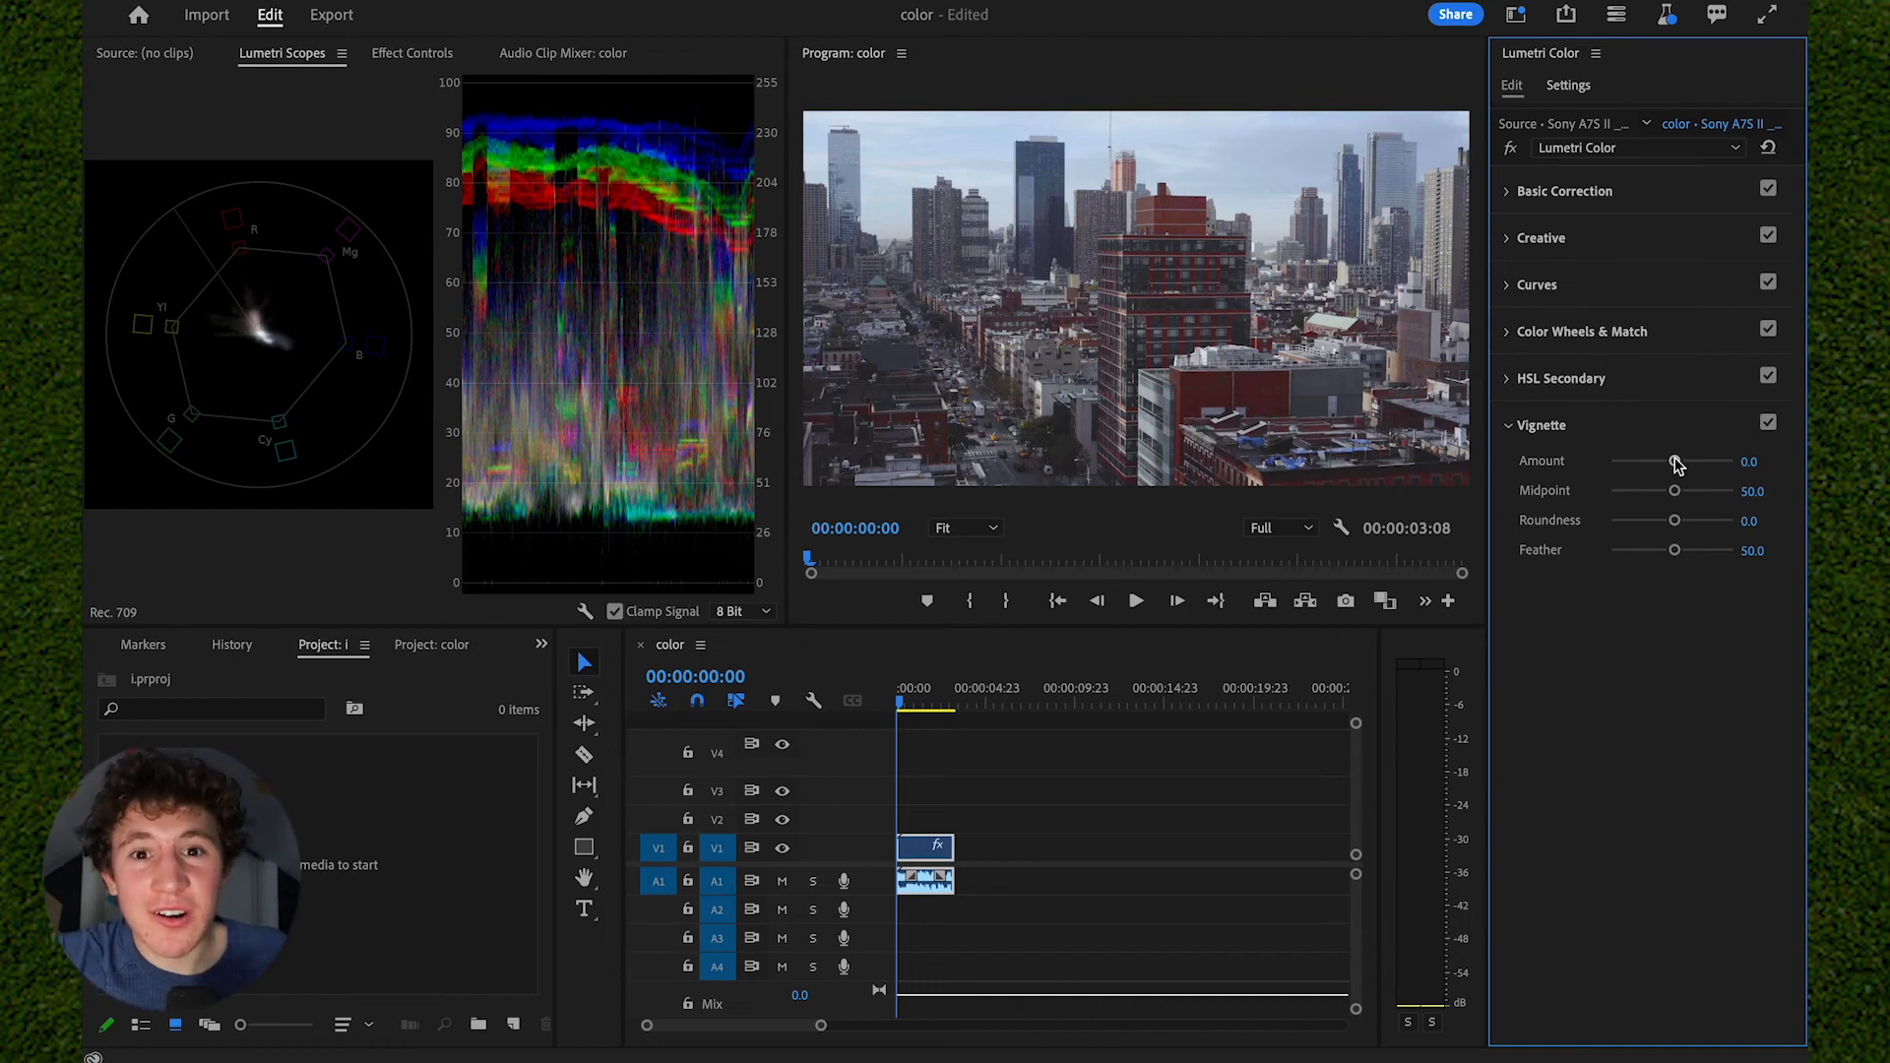
drag(1676, 465, 1697, 464)
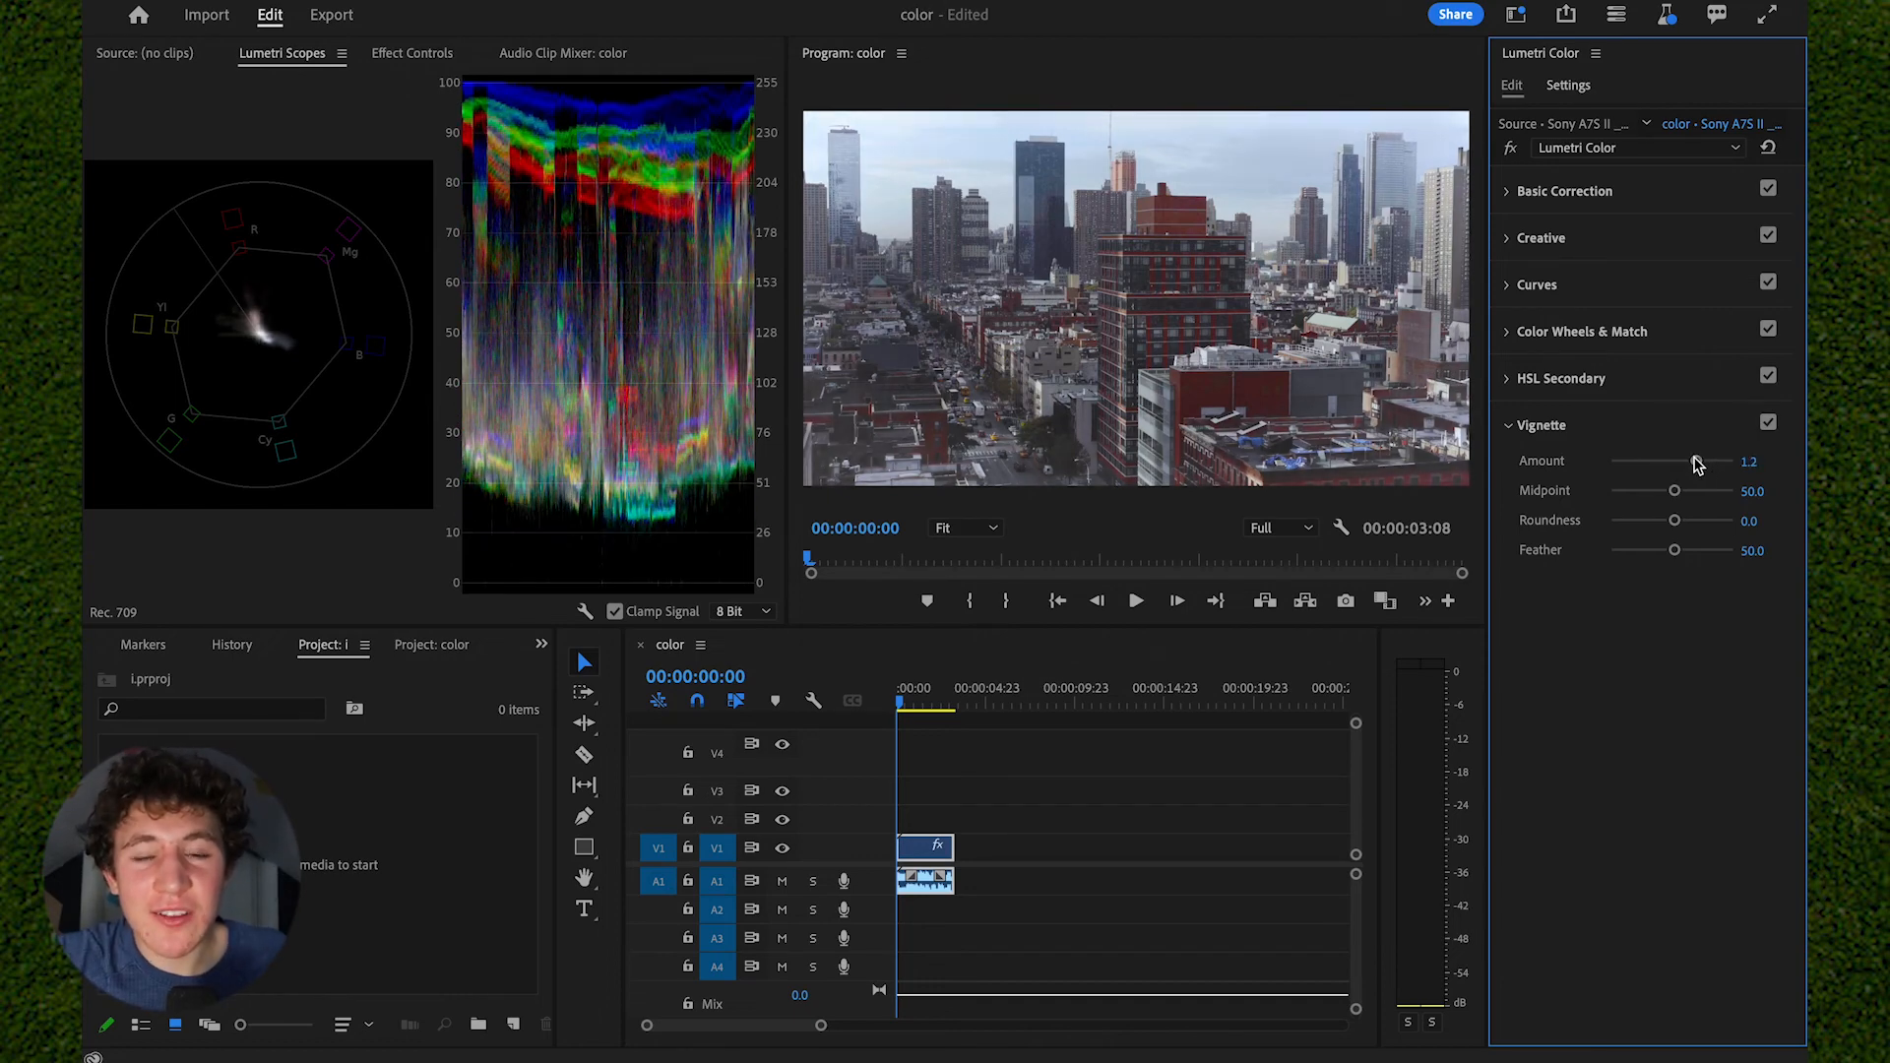
drag(1697, 464, 1657, 465)
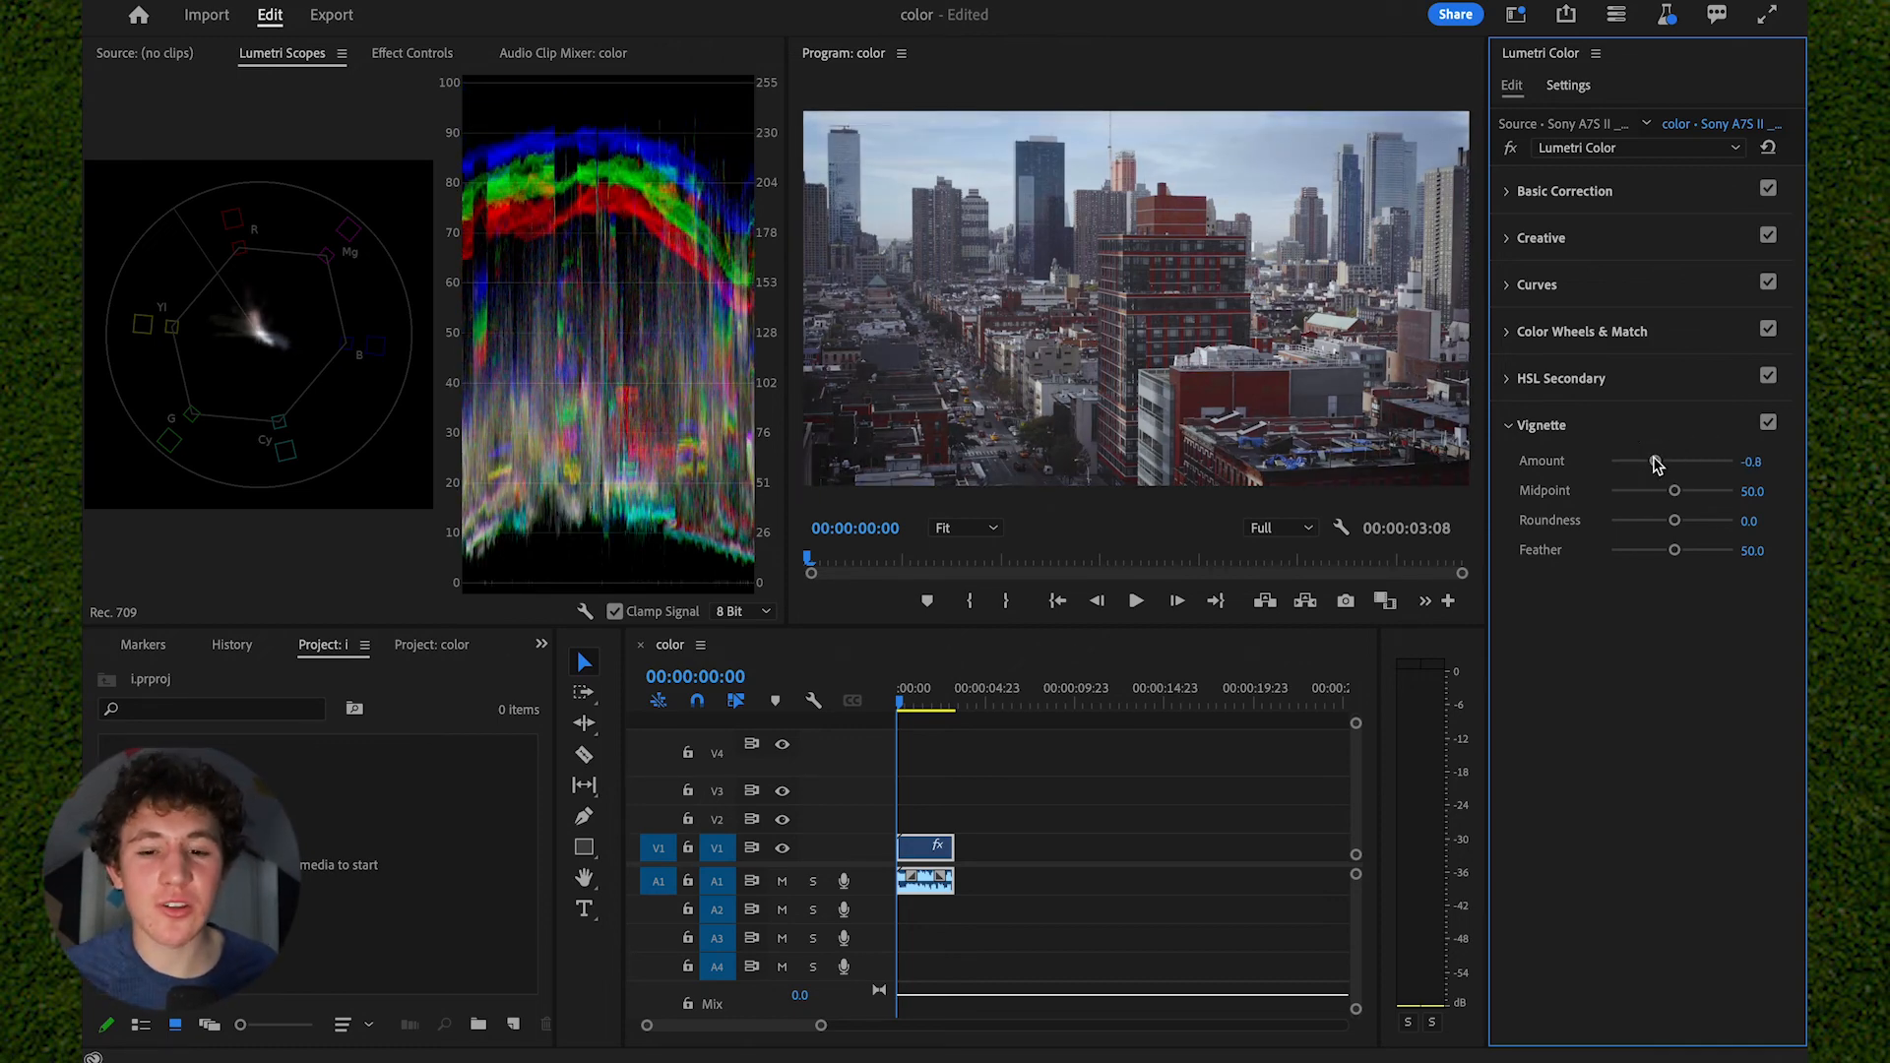
drag(1674, 550, 1611, 556)
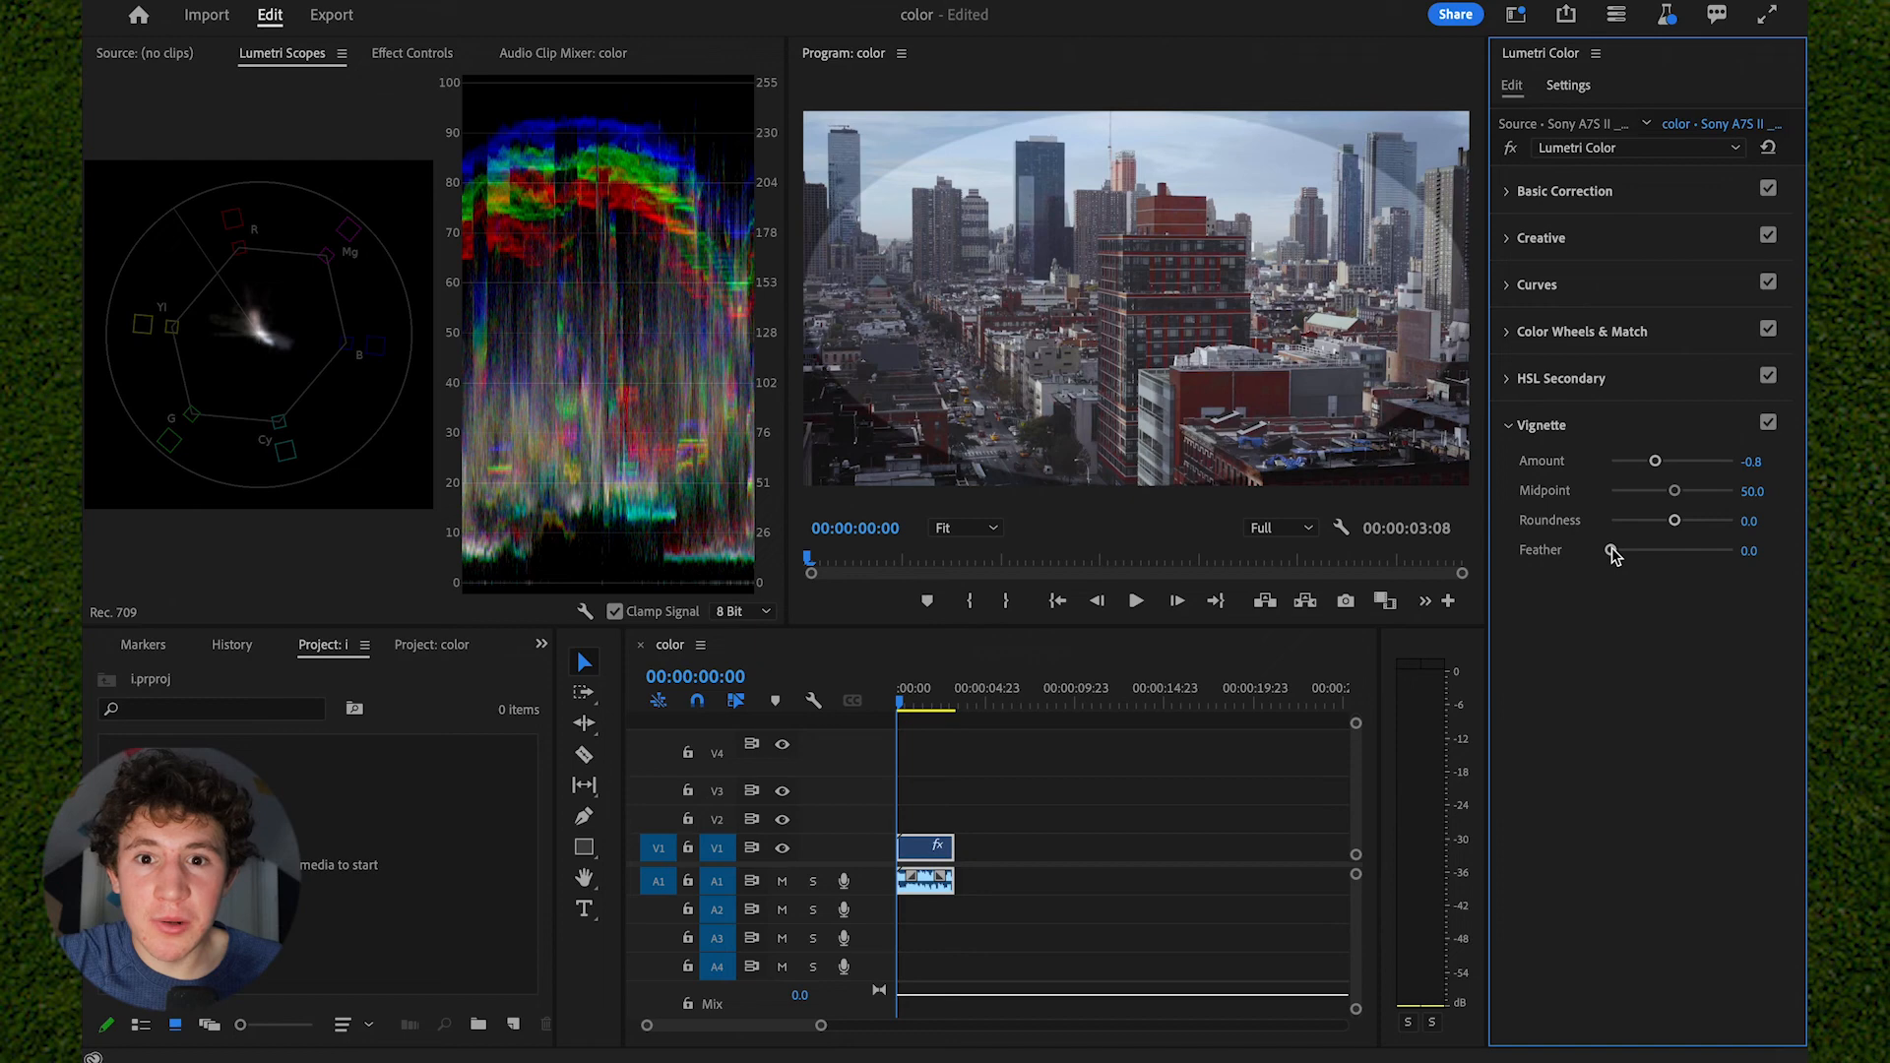
drag(1611, 551, 1700, 553)
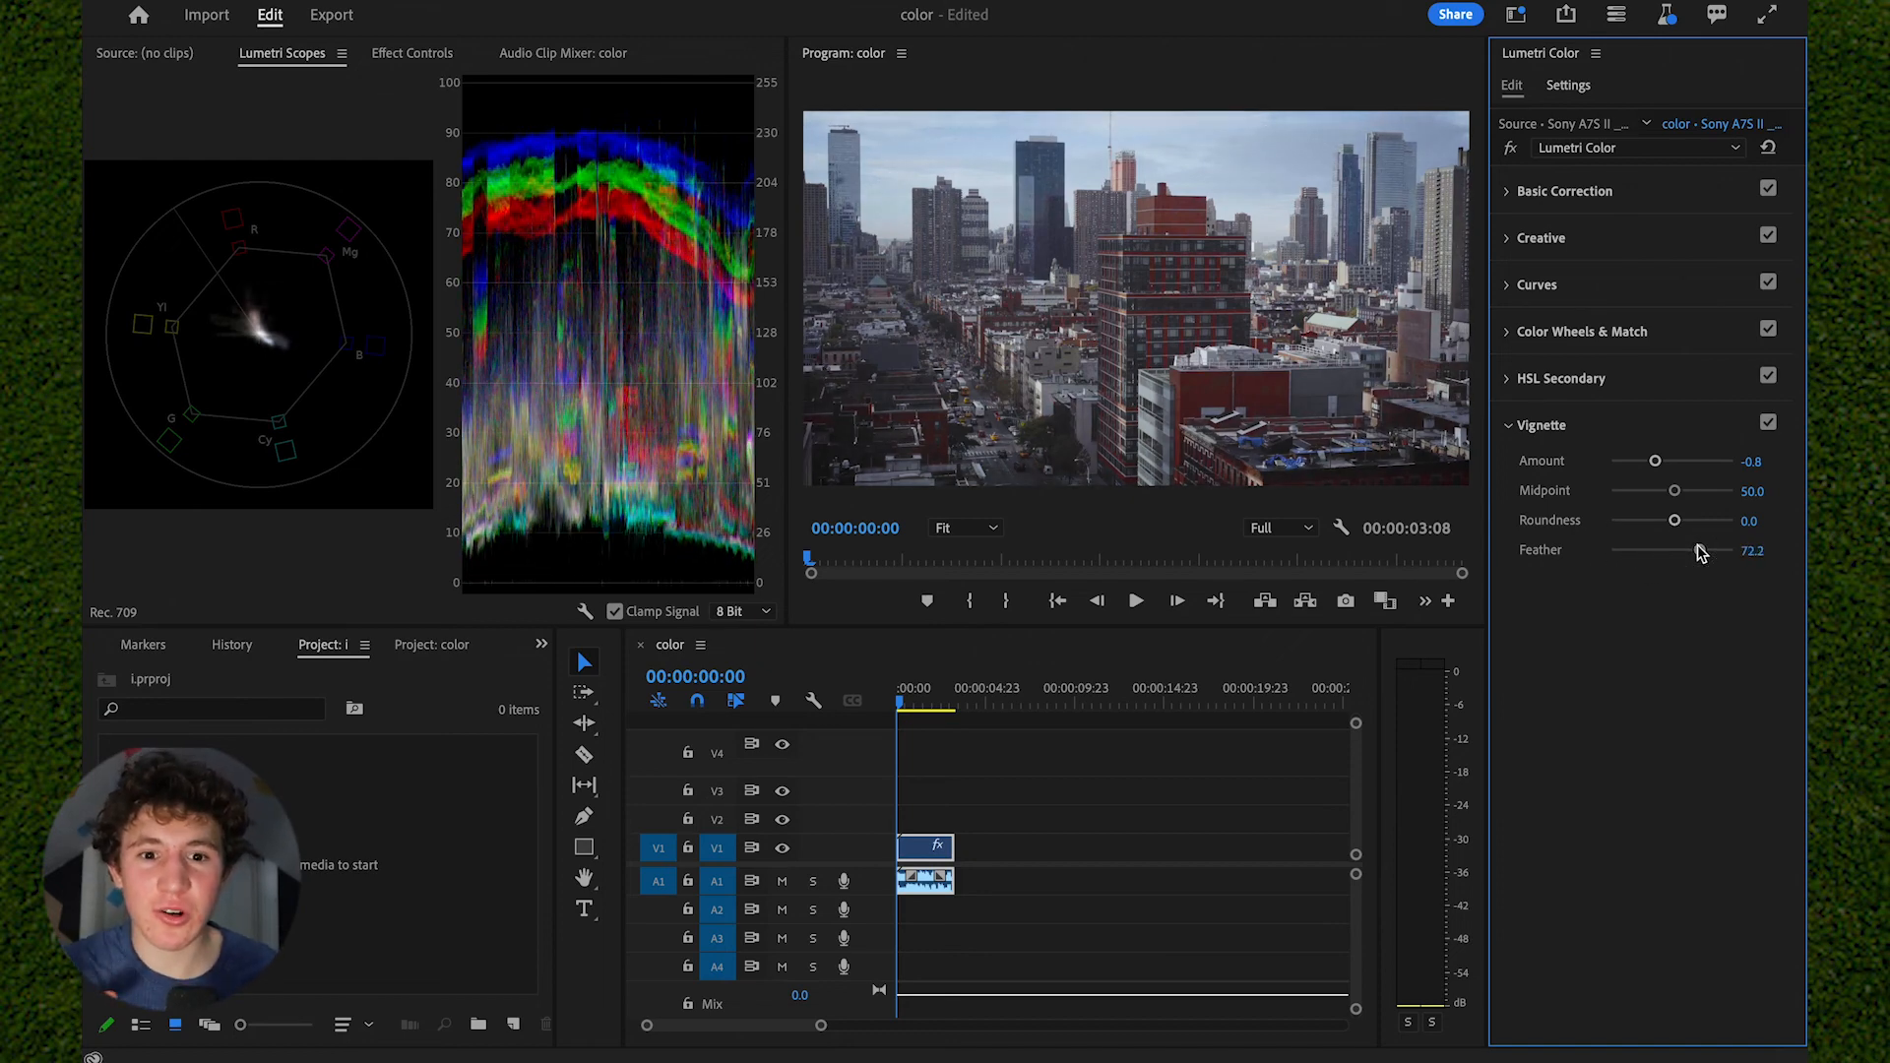
drag(1655, 461, 1596, 463)
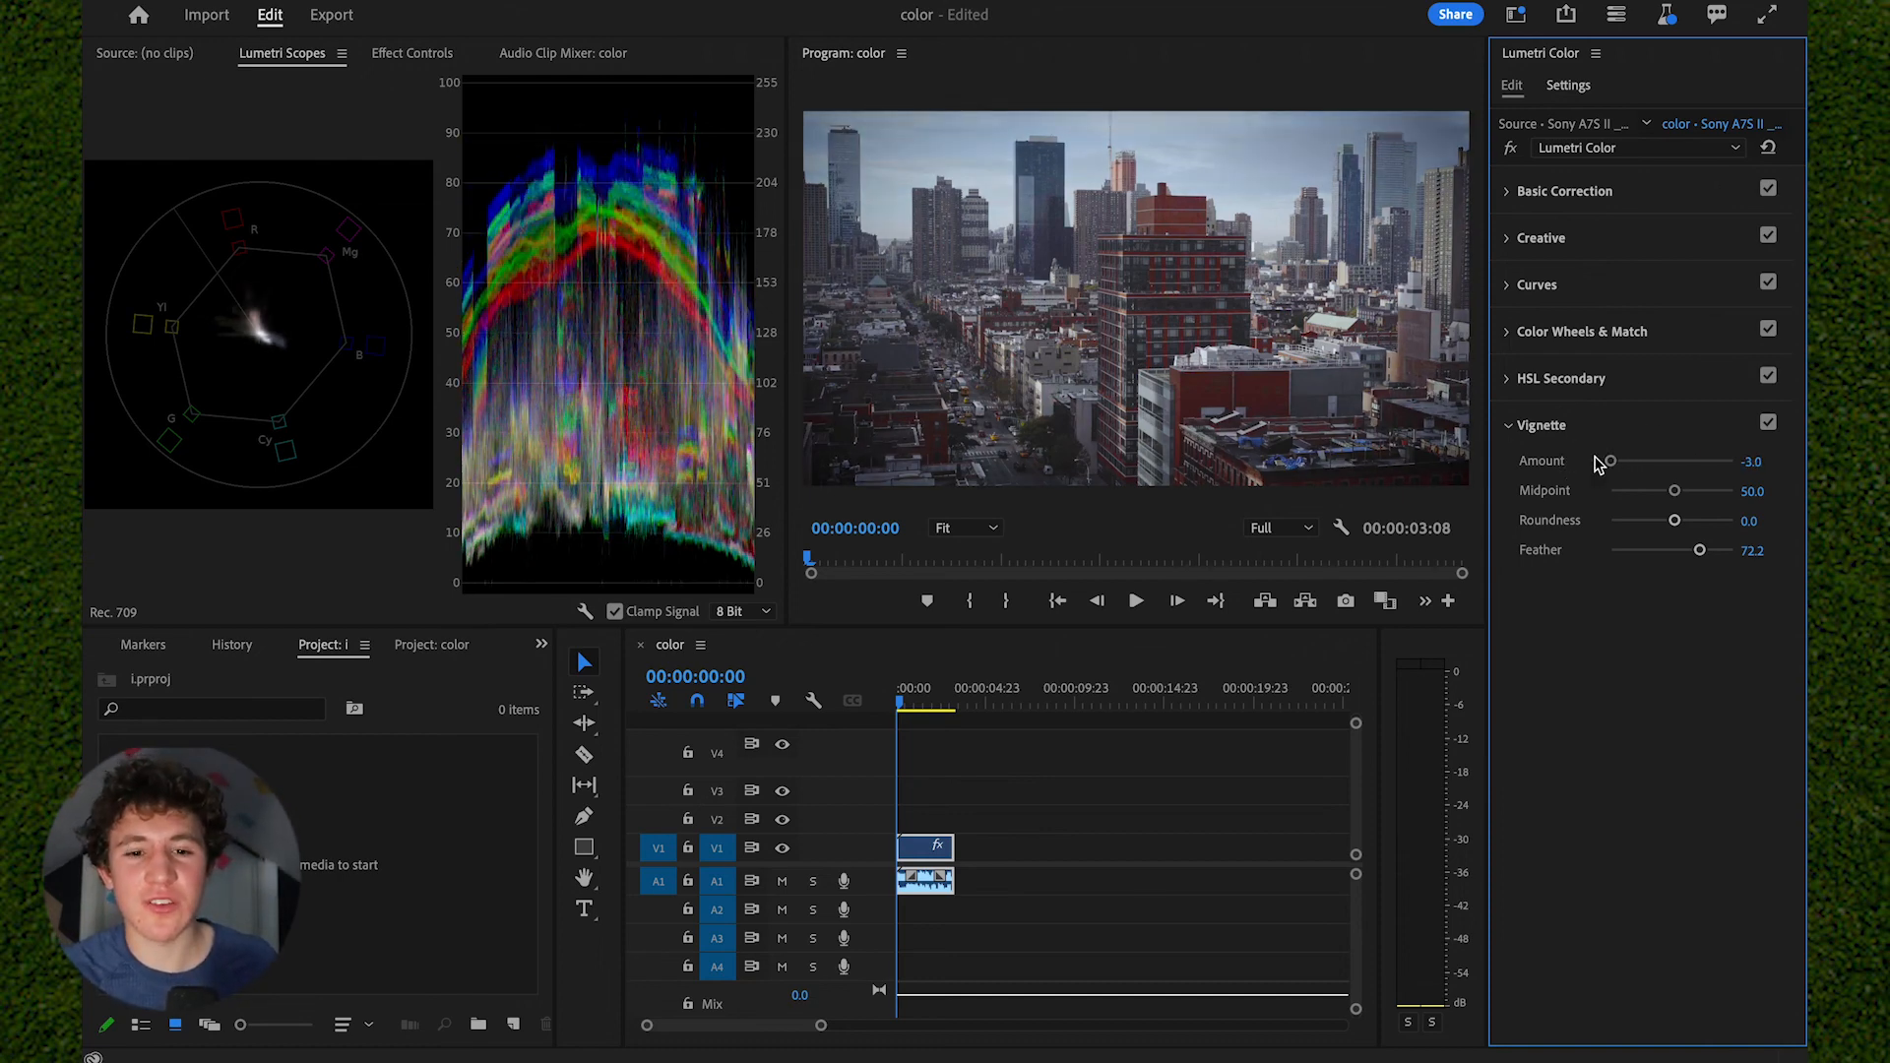
drag(1610, 460, 1649, 462)
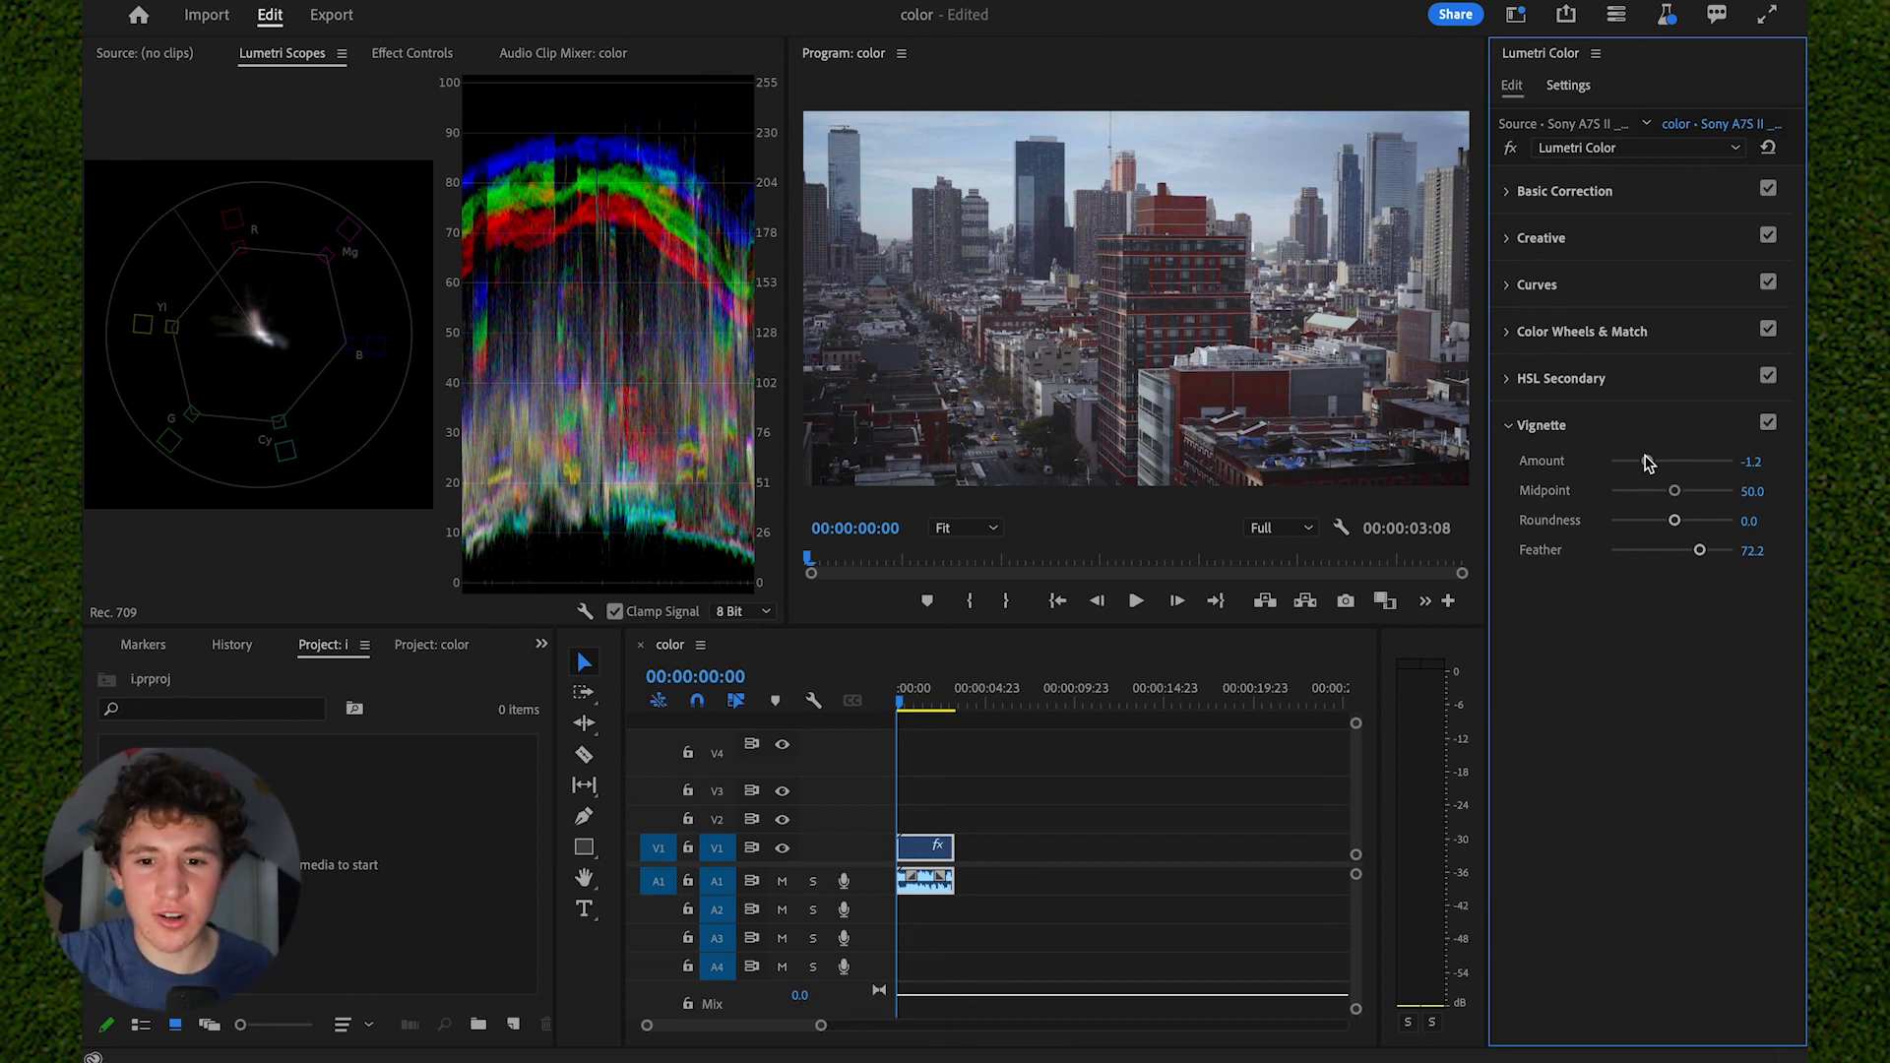
drag(1695, 552, 1706, 554)
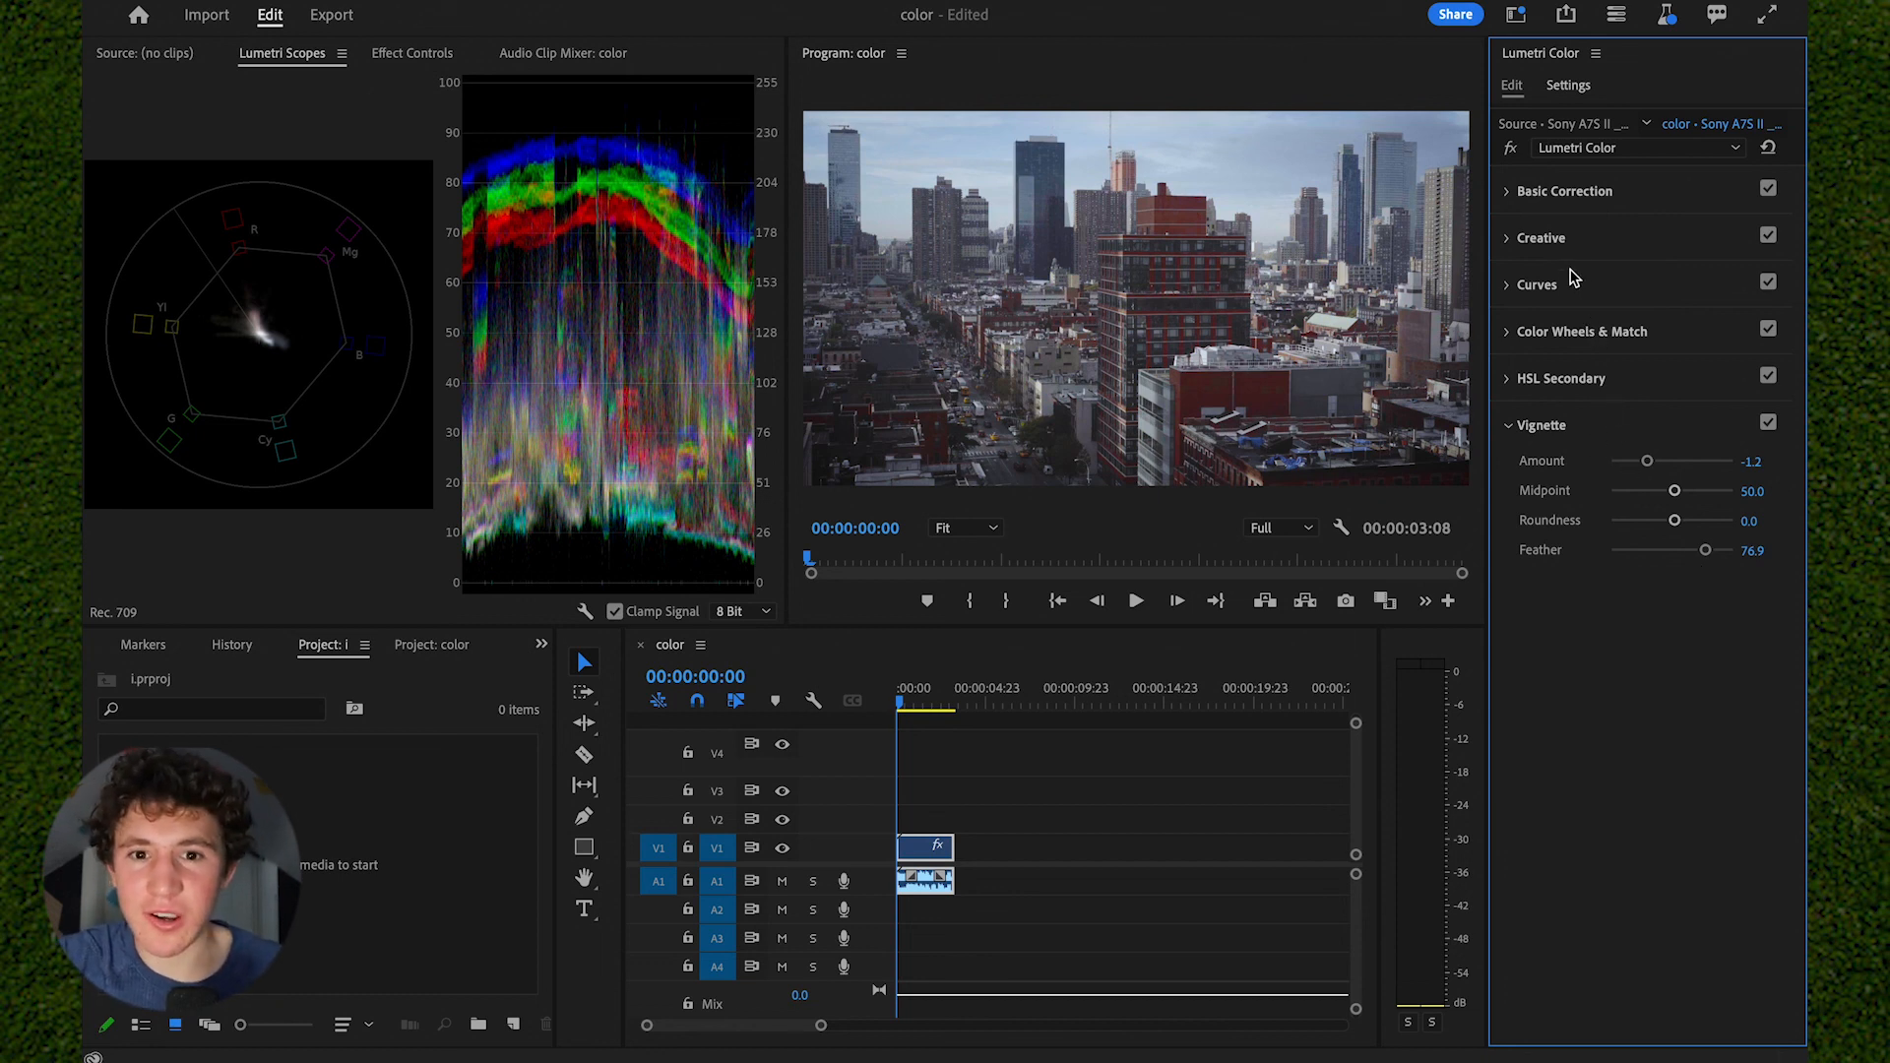
click(1512, 149)
click(1511, 149)
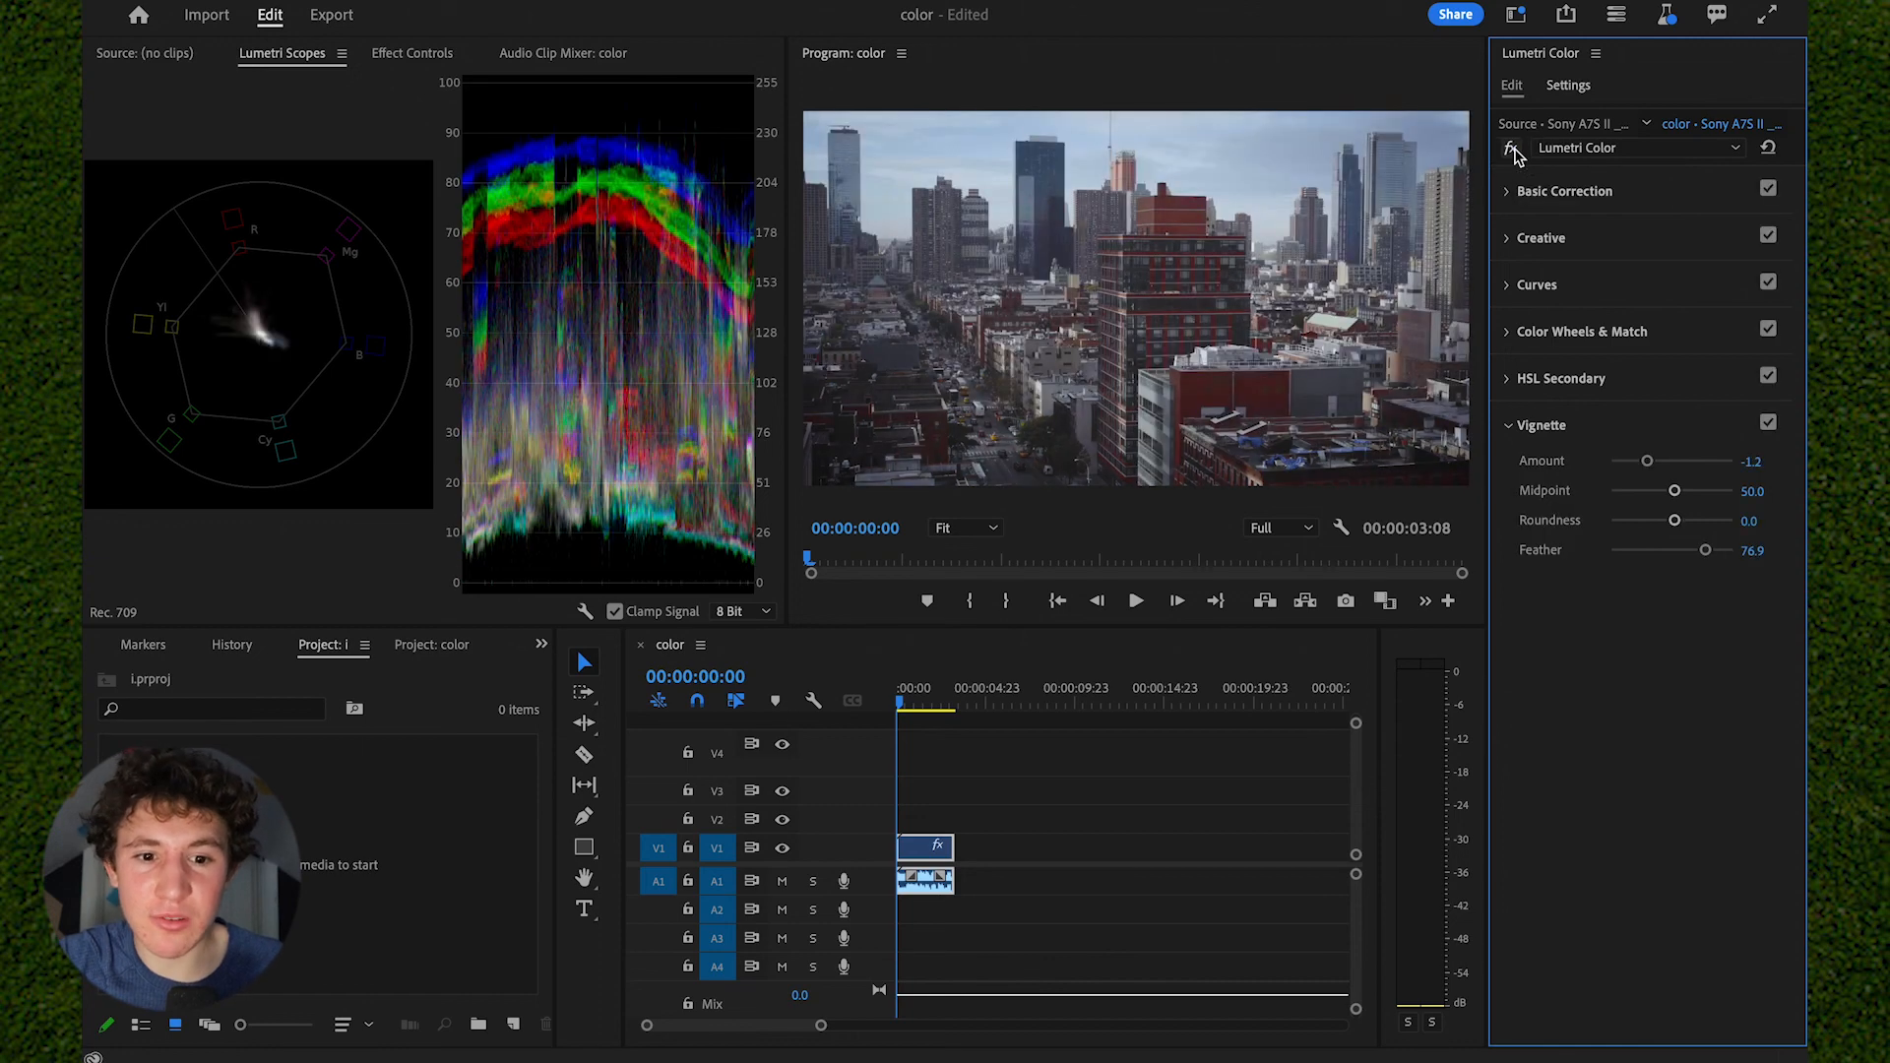